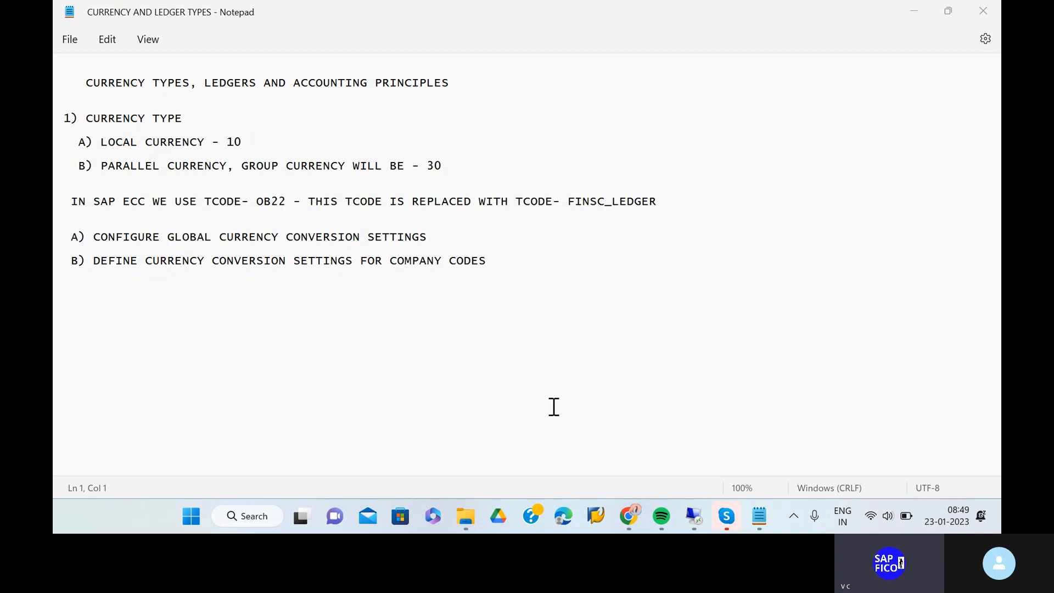
Step: Switch to the SAP session, dismiss the consistency check messages and position the currency conversion settings list at company code SHIP
{"action": "left_click", "coordinate": [693, 518]}
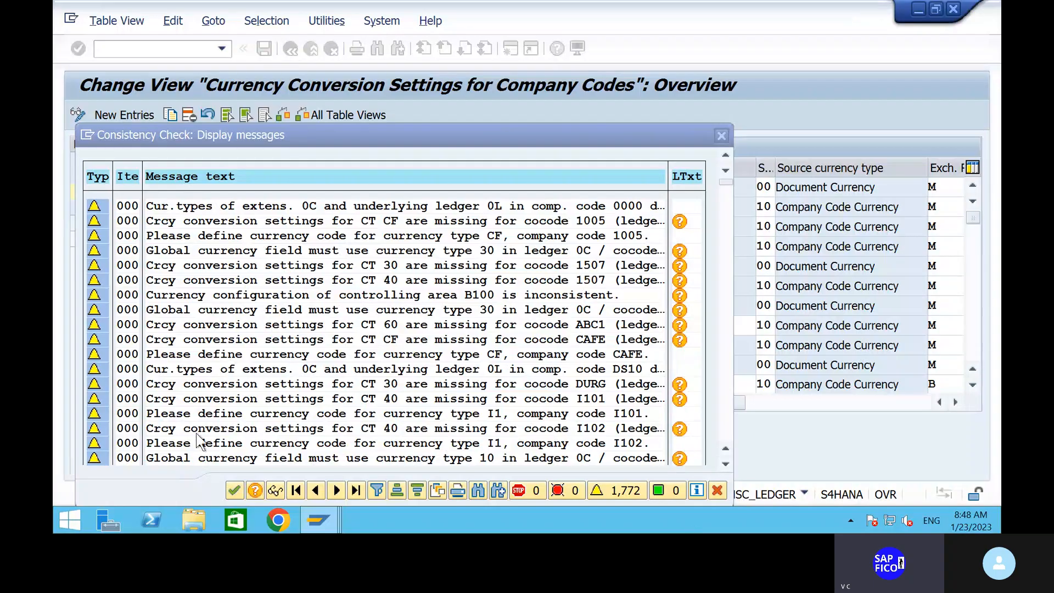
{"action": "left_click", "coordinate": [235, 490]}
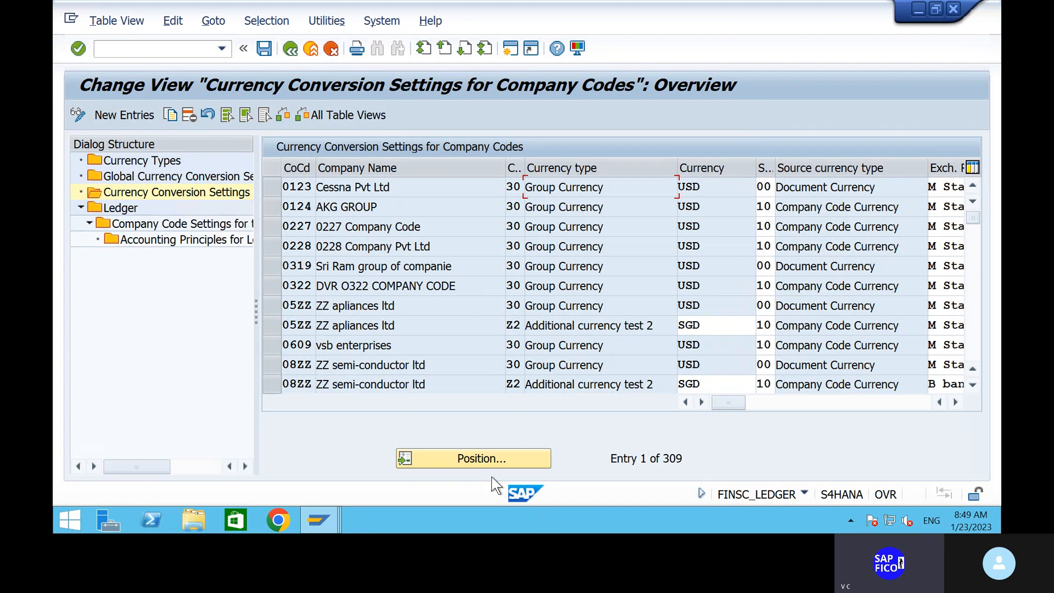
{"action": "left_click", "coordinate": [493, 455]}
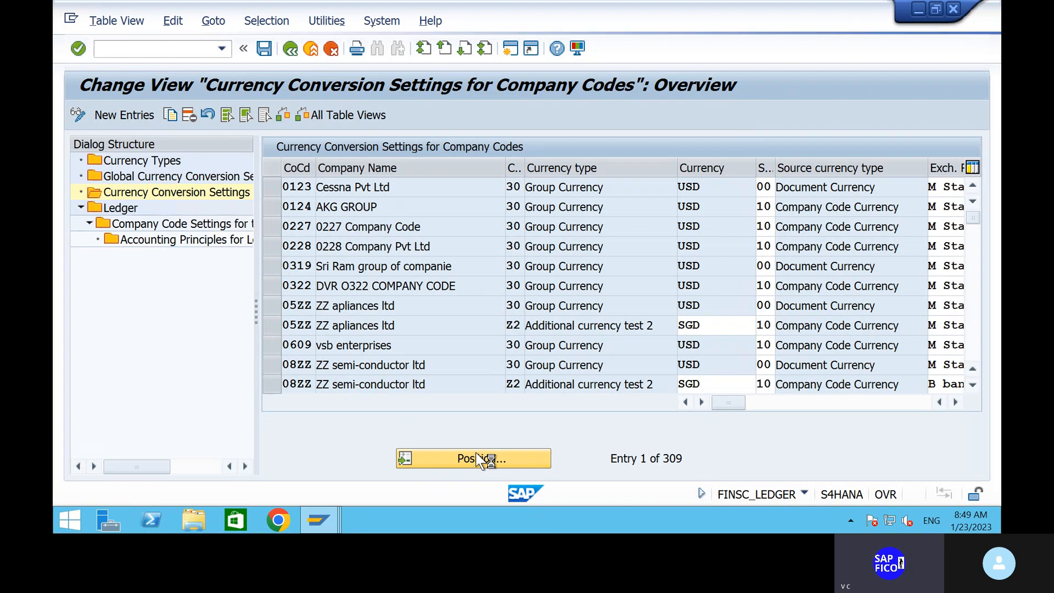
{"action": "left_click", "coordinate": [476, 458]}
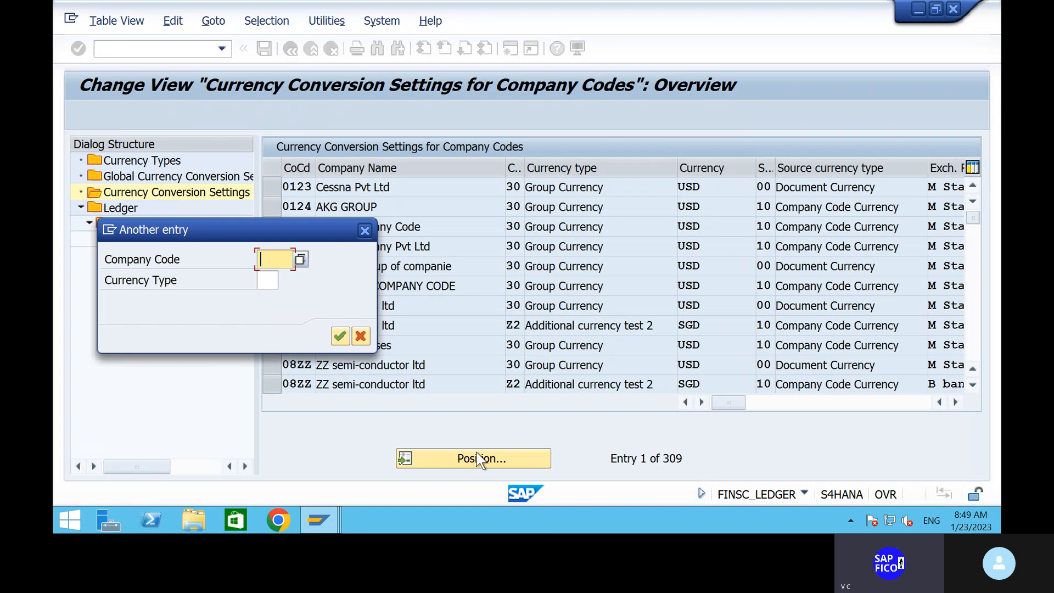
{"action": "type", "text": "ship"}
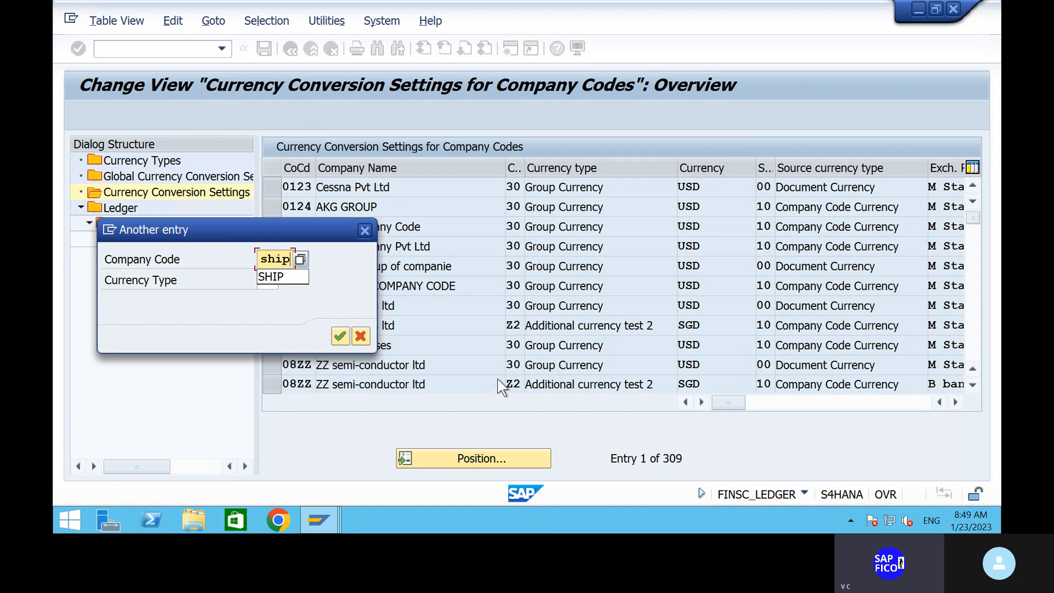
{"action": "left_click", "coordinate": [340, 336]}
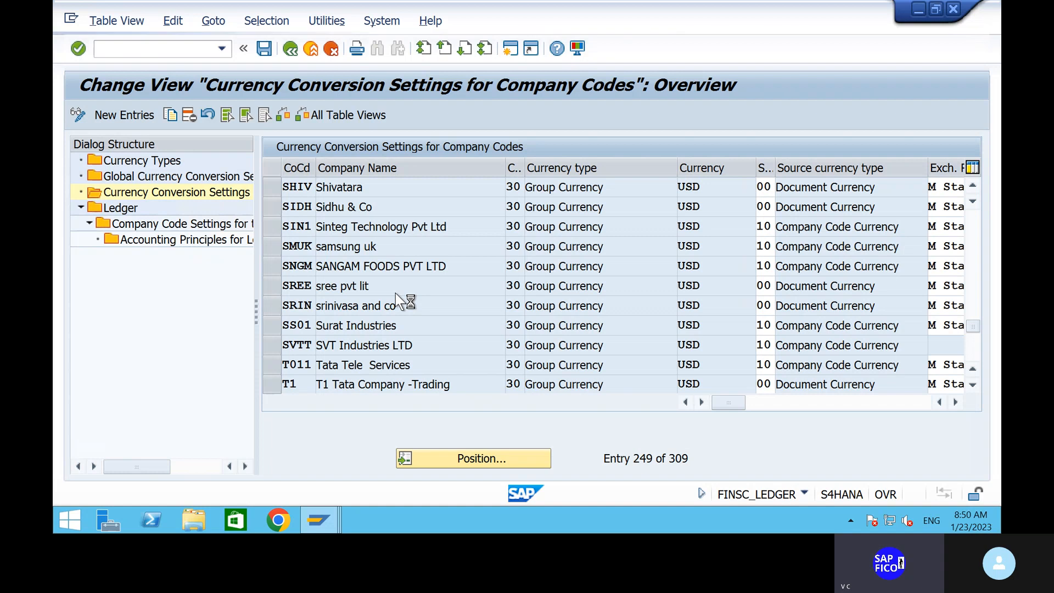
{"action": "scroll", "coordinate": [397, 292], "scroll_direction": "up", "scroll_amount": 1}
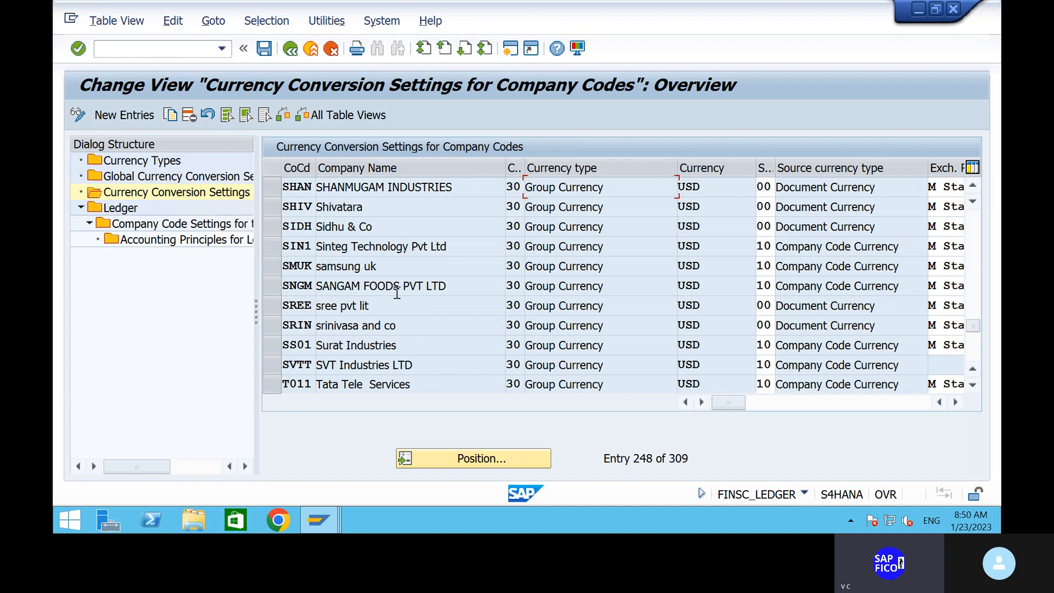
Step: Position the currency conversion settings list at the company codes beginning with K
{"action": "left_click", "coordinate": [490, 465]}
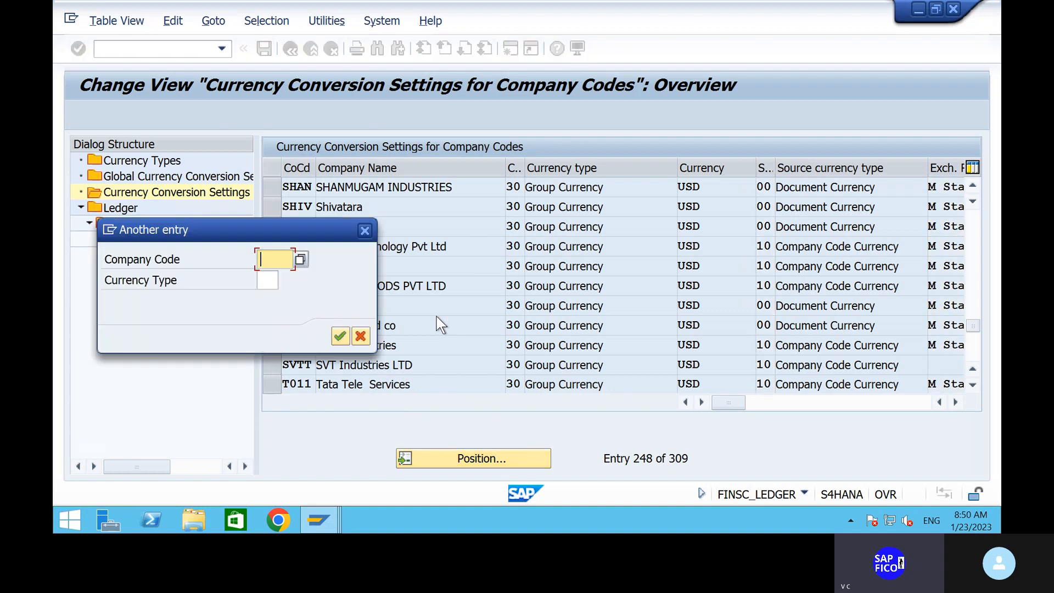
{"action": "type", "text": "k"}
{"action": "type", "text": "d"}
{"action": "key", "text": "Return"}
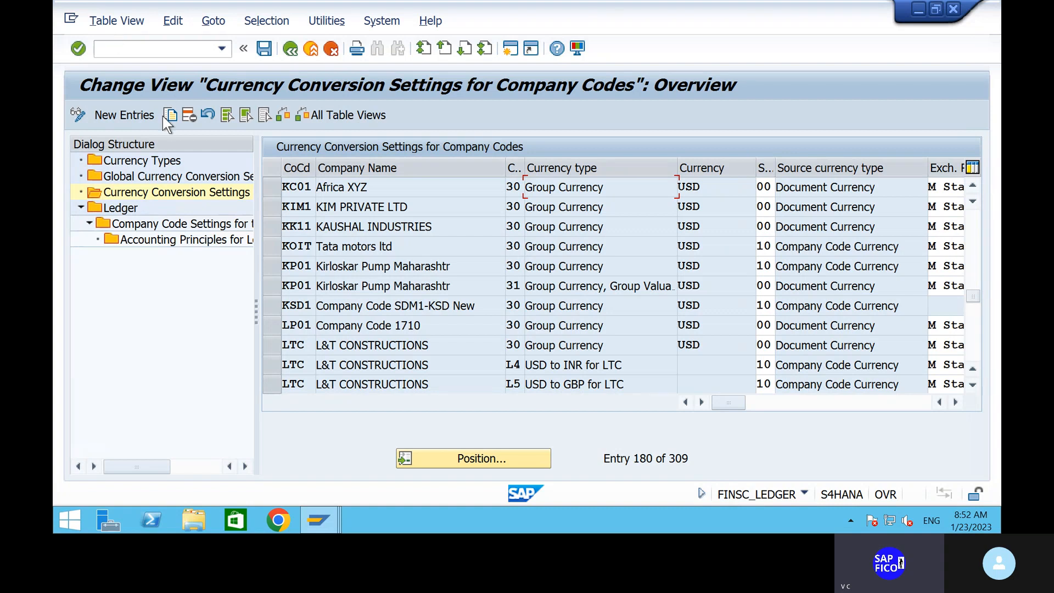
Step: Open the Currency Types view, dismiss its consistency check messages and review the existing types' valuation views and settings definition levels
{"action": "left_click", "coordinate": [154, 161]}
{"action": "double_click", "coordinate": [153, 159]}
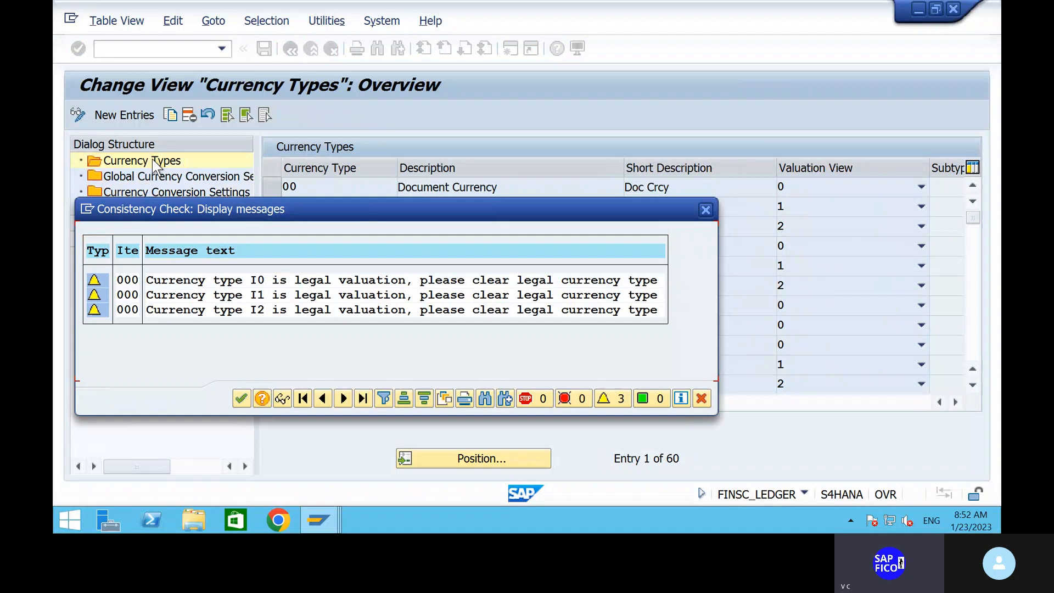
{"action": "left_click", "coordinate": [242, 399]}
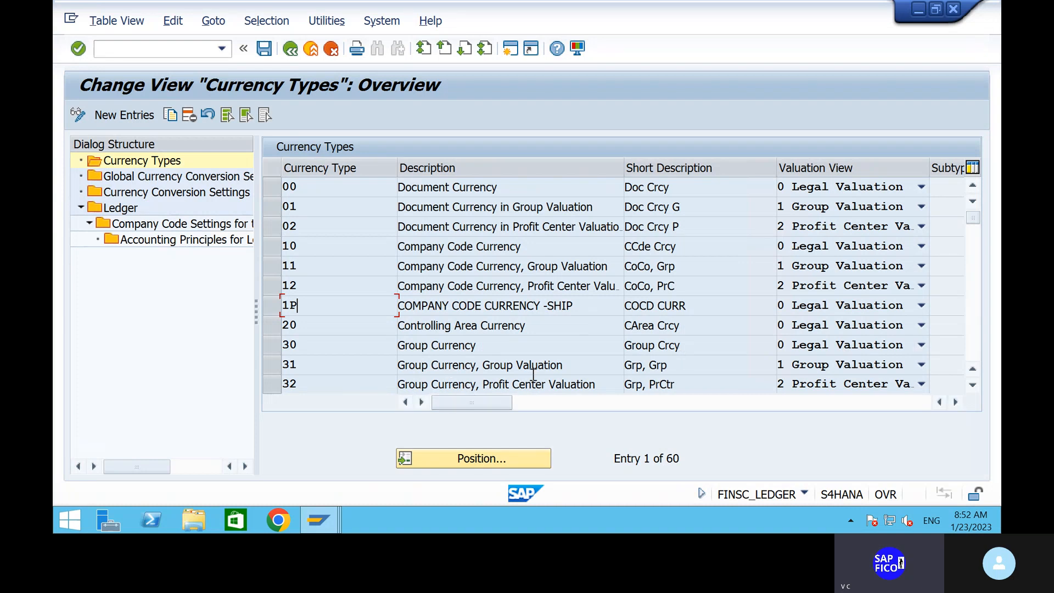
{"action": "left_click", "coordinate": [535, 404]}
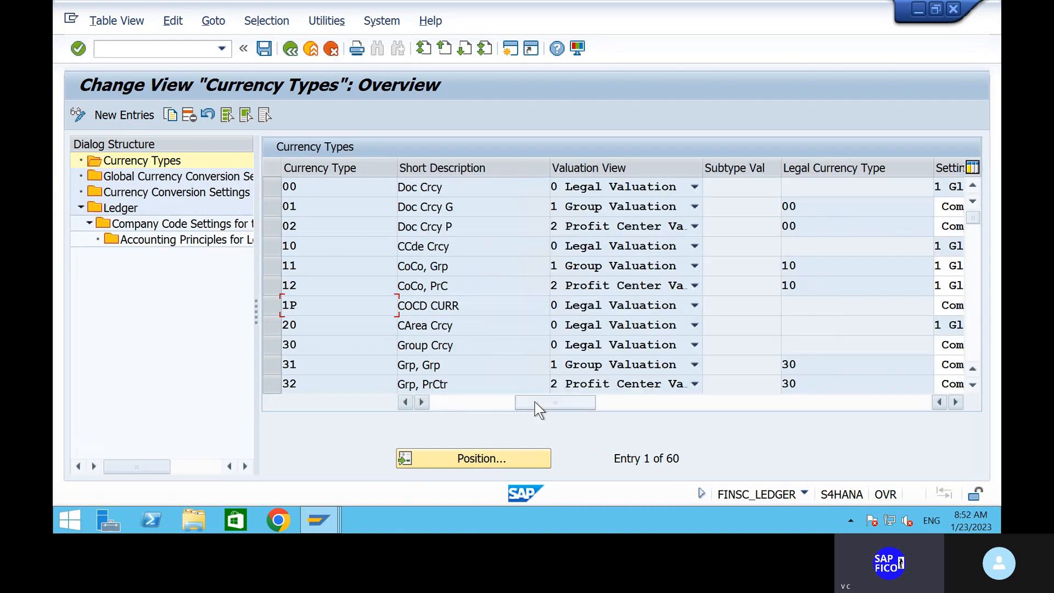
{"action": "left_click", "coordinate": [640, 406]}
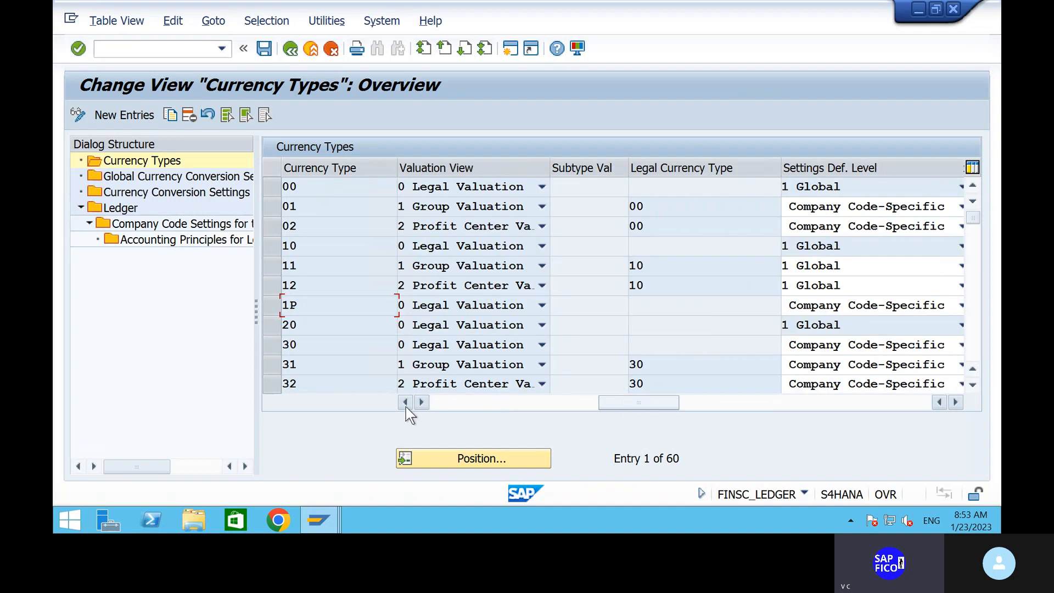
{"action": "left_click", "coordinate": [442, 405]}
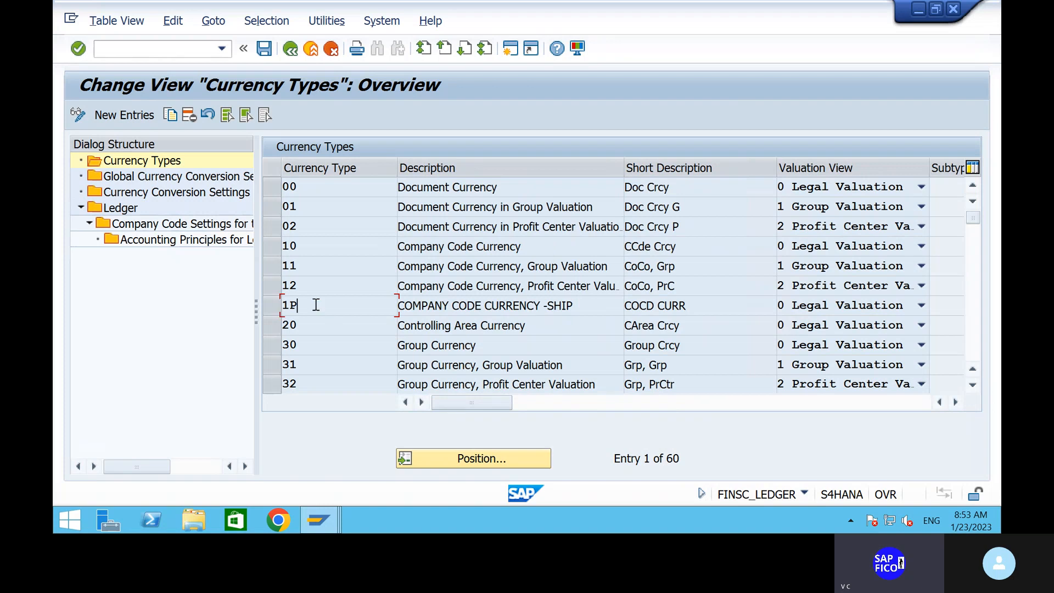
Step: Create a new currency type entry 1V with the description COMPANY CODE CURRENCY-SHIP
{"action": "left_click", "coordinate": [133, 117]}
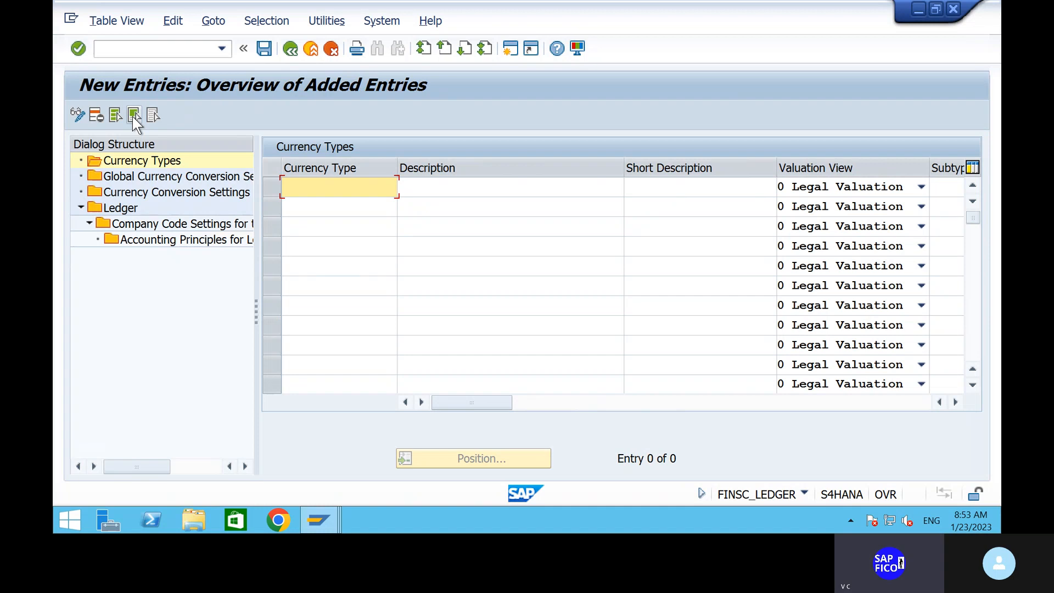
{"action": "type", "text": "S1"}
{"action": "key", "text": "BackSpace"}
{"action": "key", "text": "BackSpace"}
{"action": "type", "text": "1V"}
{"action": "left_click", "coordinate": [401, 182]}
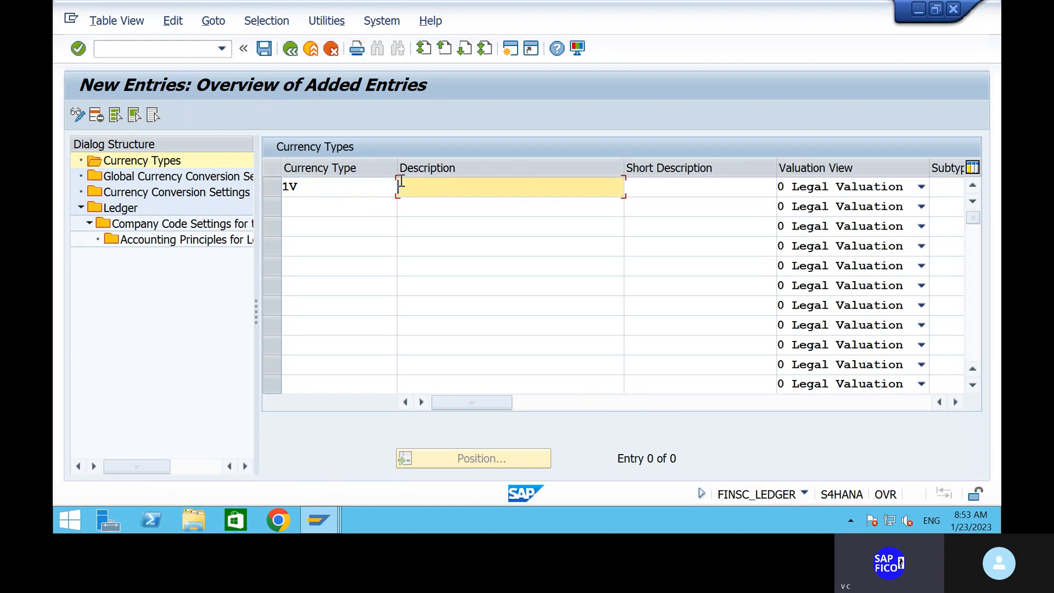
{"action": "type", "text": "COMPANY CODE CURRENCY"}
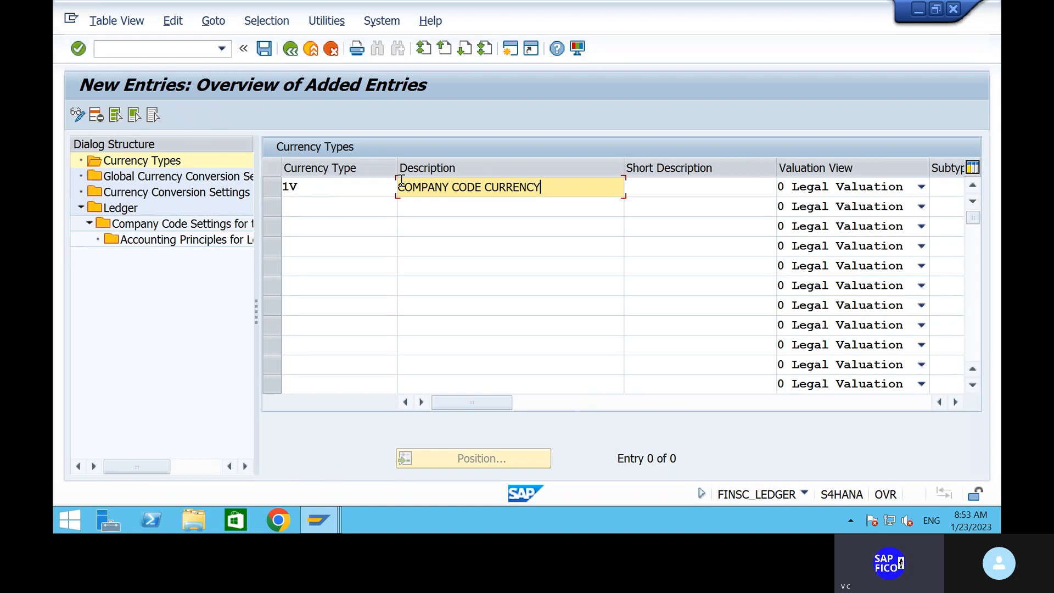
{"action": "type", "text": "-SHIP"}
Step: Enter COCD CURR as the short description of currency type 1V
{"action": "left_click", "coordinate": [668, 188]}
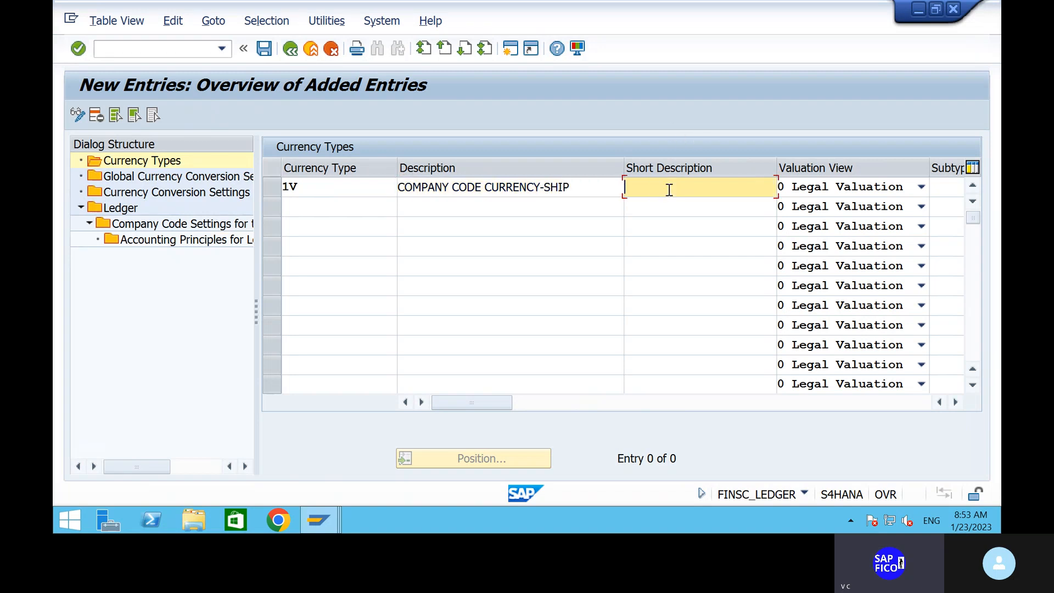
{"action": "type", "text": "COCD CU"}
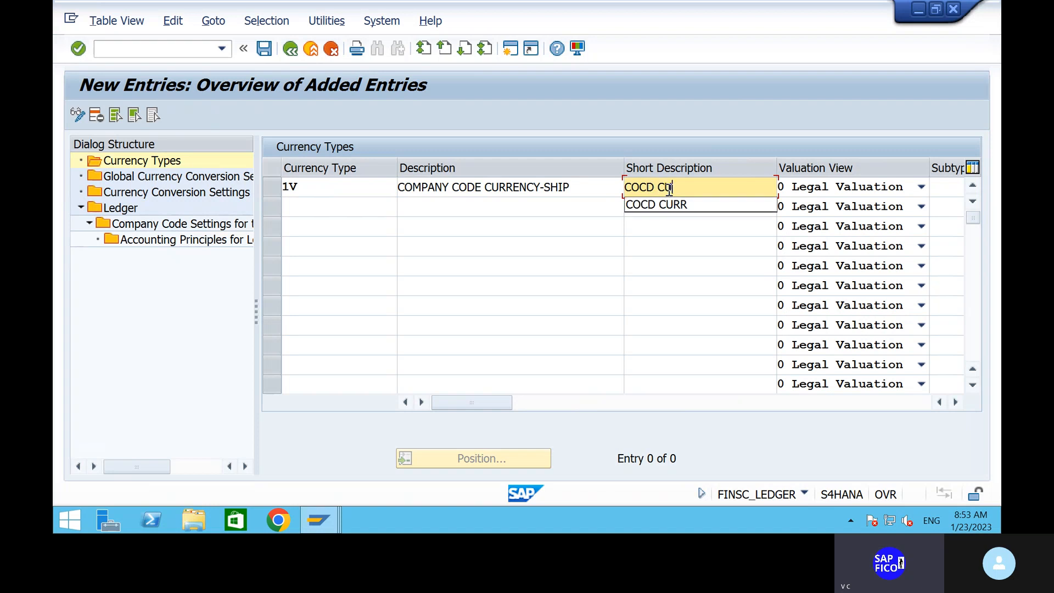
{"action": "left_click", "coordinate": [675, 201]}
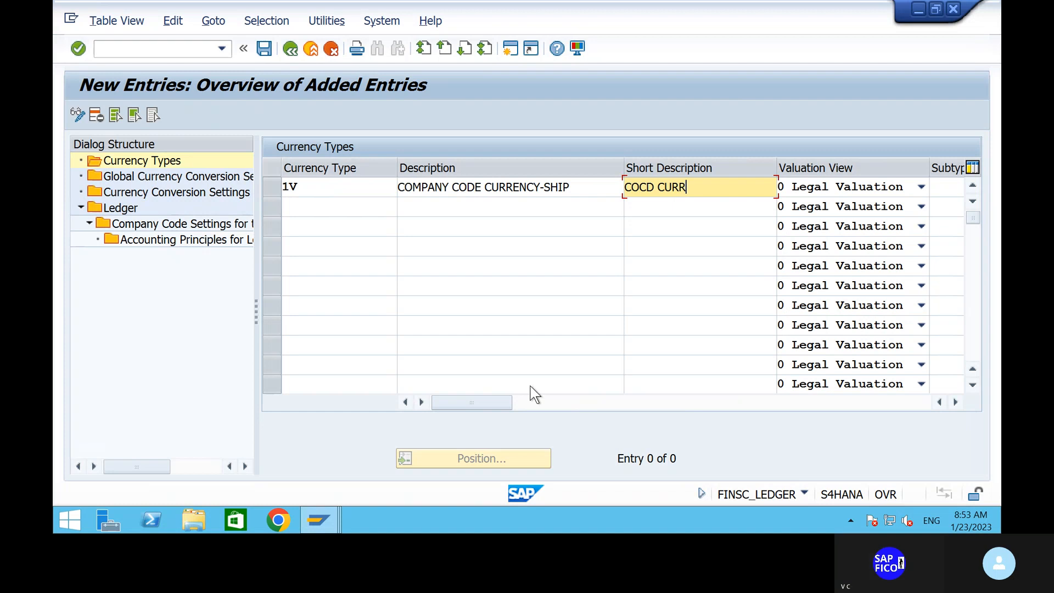
Step: Choose 0 Legal Valuation as the valuation view for currency type 1V
{"action": "left_click", "coordinate": [526, 408]}
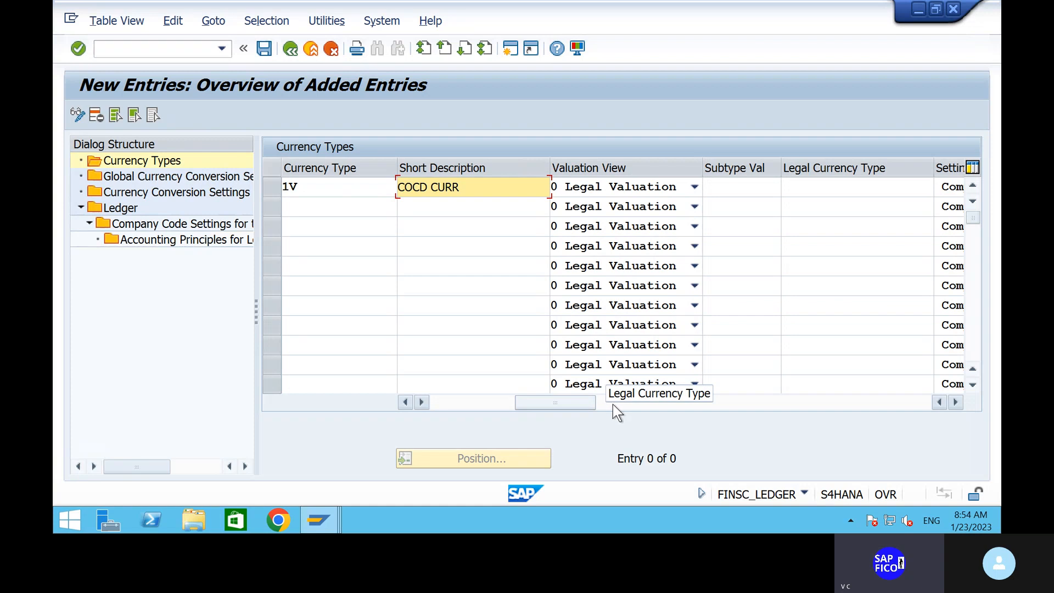
{"action": "left_click", "coordinate": [694, 187]}
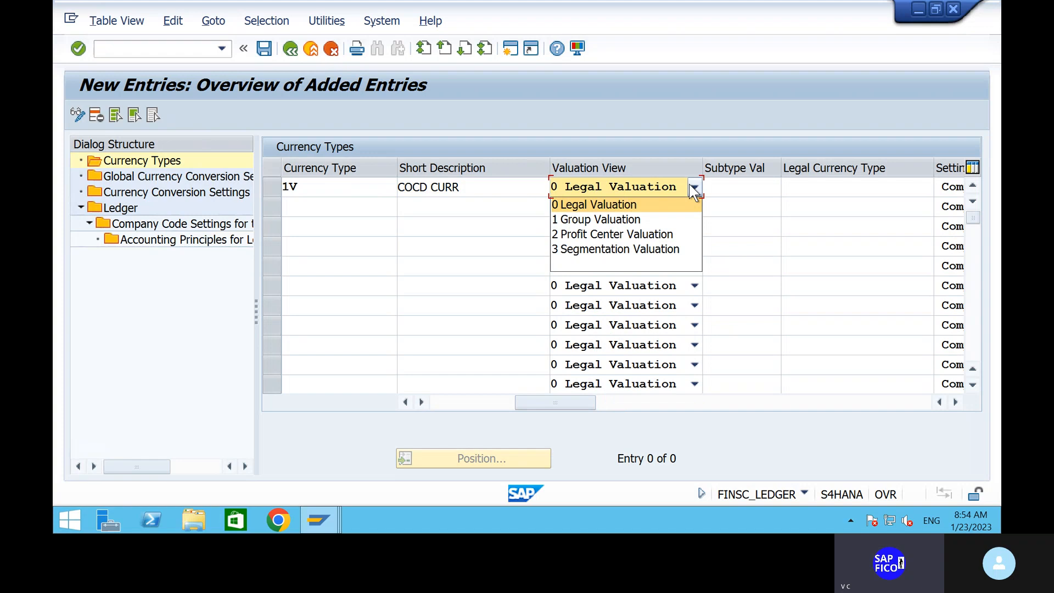
{"action": "left_click", "coordinate": [694, 189]}
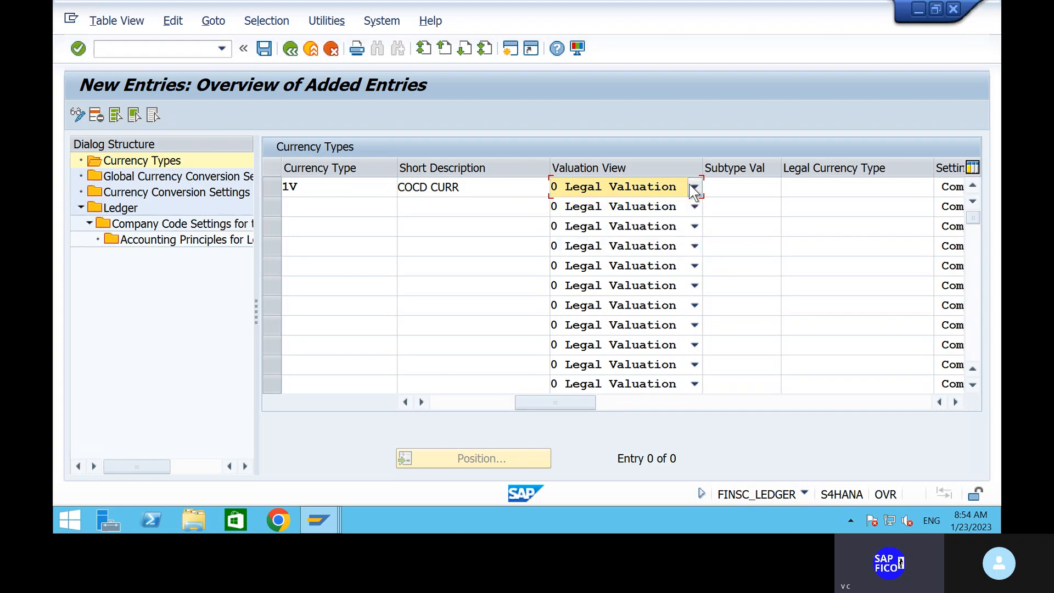
{"action": "left_click", "coordinate": [614, 404]}
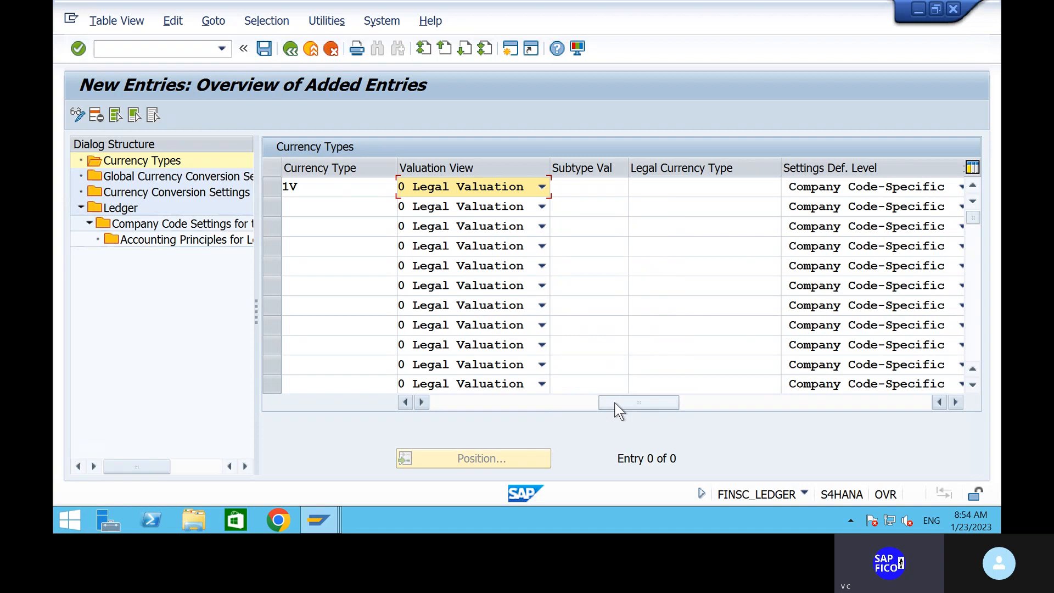
{"action": "left_click", "coordinate": [541, 187]}
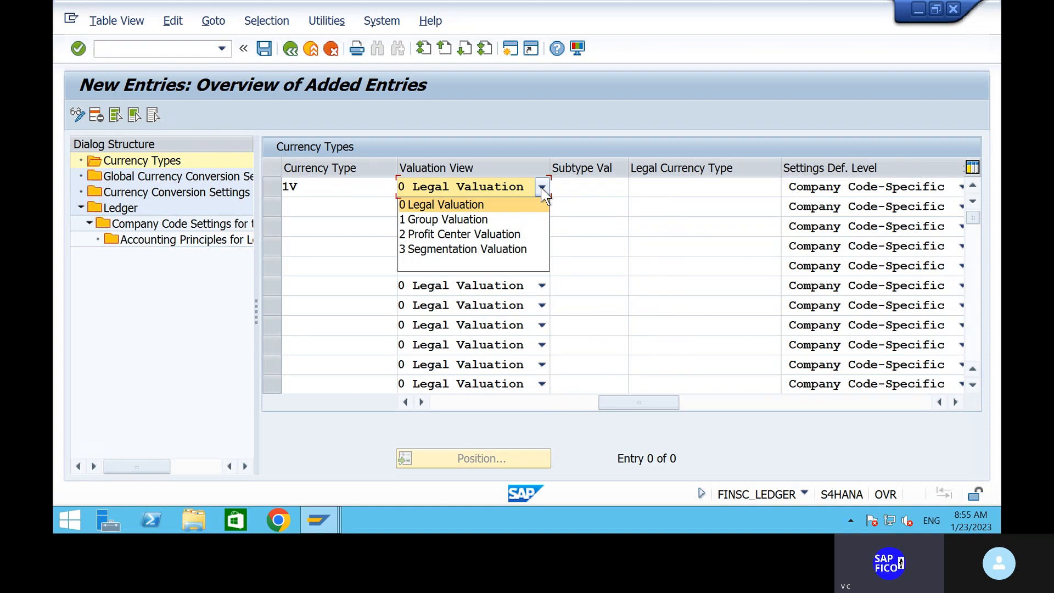
{"action": "left_click", "coordinate": [505, 205]}
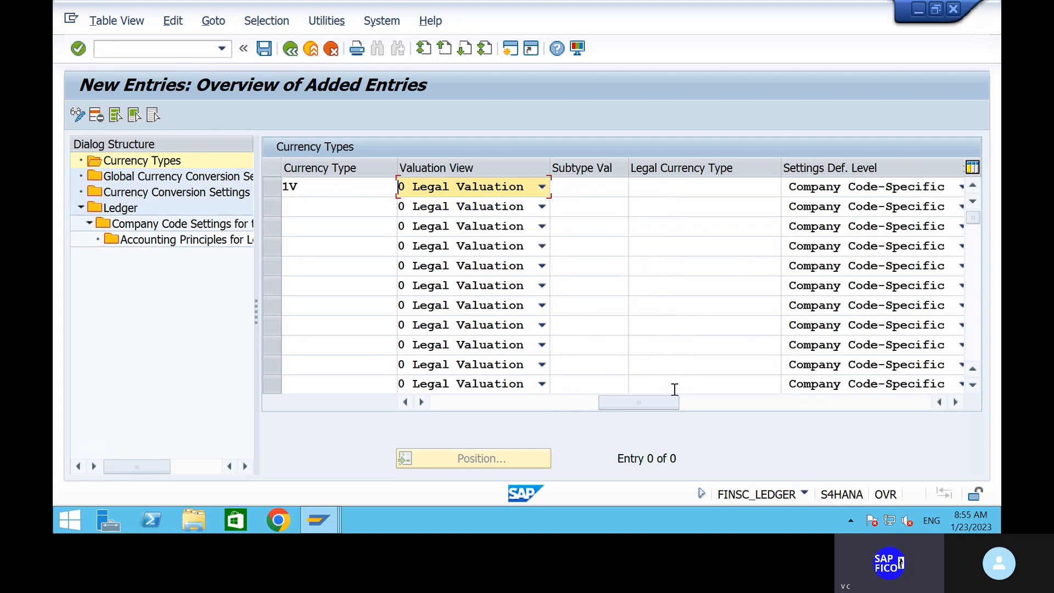
Step: Choose Company Code-Specific as the settings definition level for currency type 1V
{"action": "left_click", "coordinate": [707, 403]}
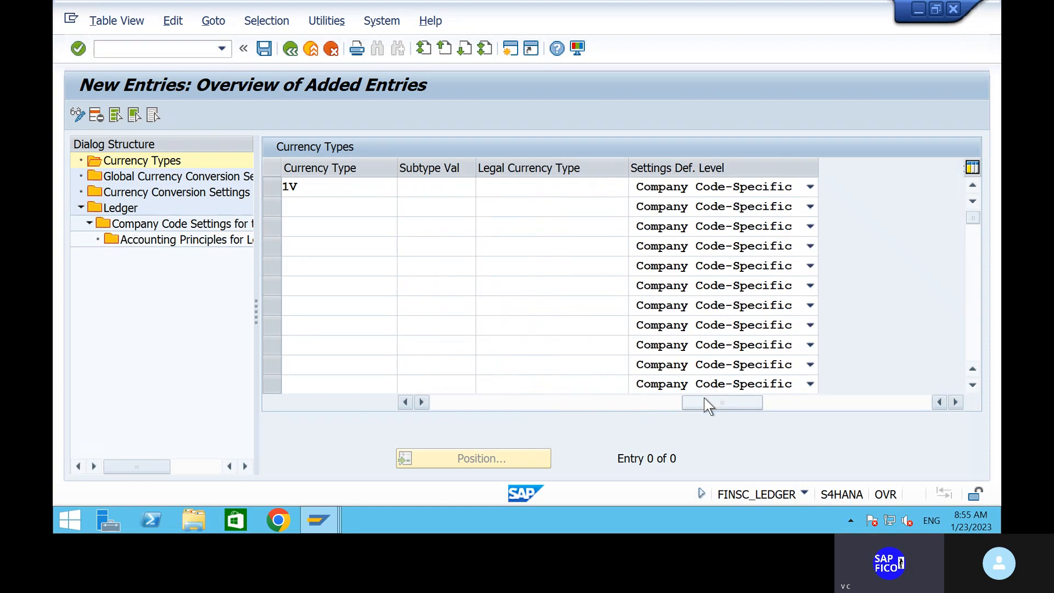
{"action": "left_click", "coordinate": [761, 182]}
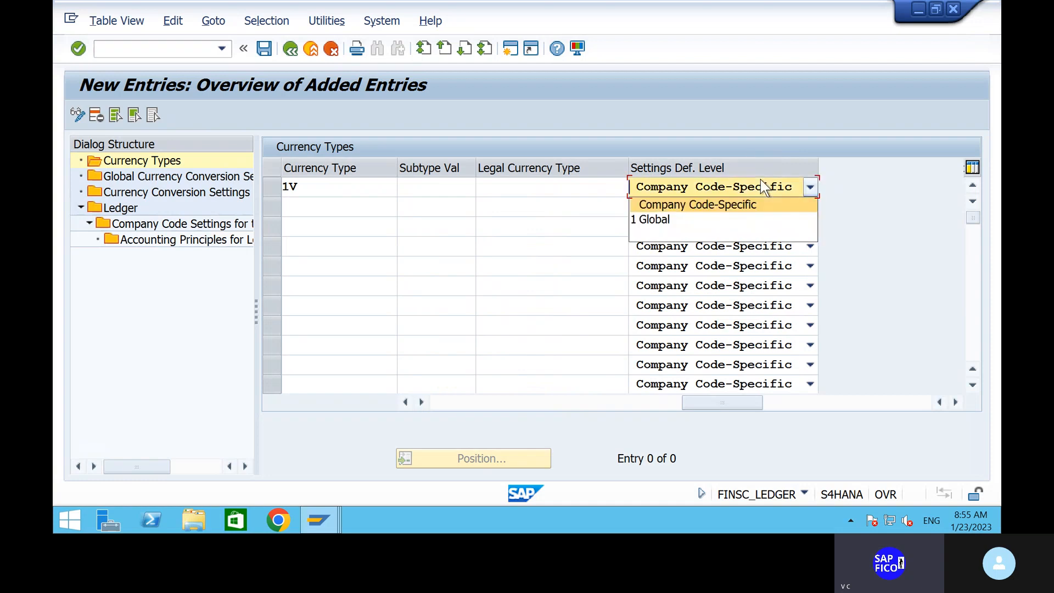
{"action": "left_click", "coordinate": [743, 205]}
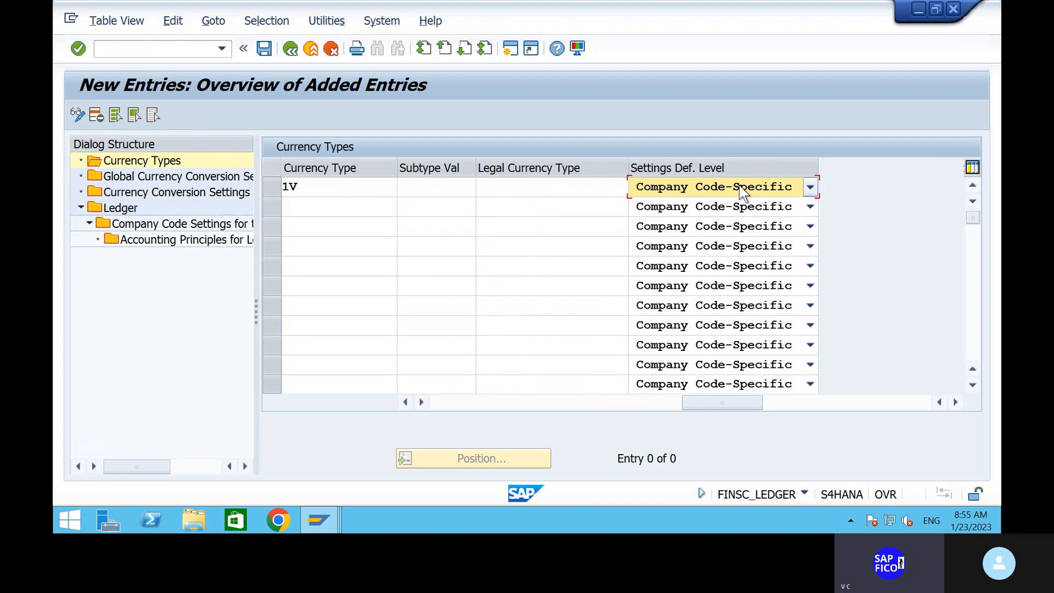
{"action": "left_click", "coordinate": [741, 188]}
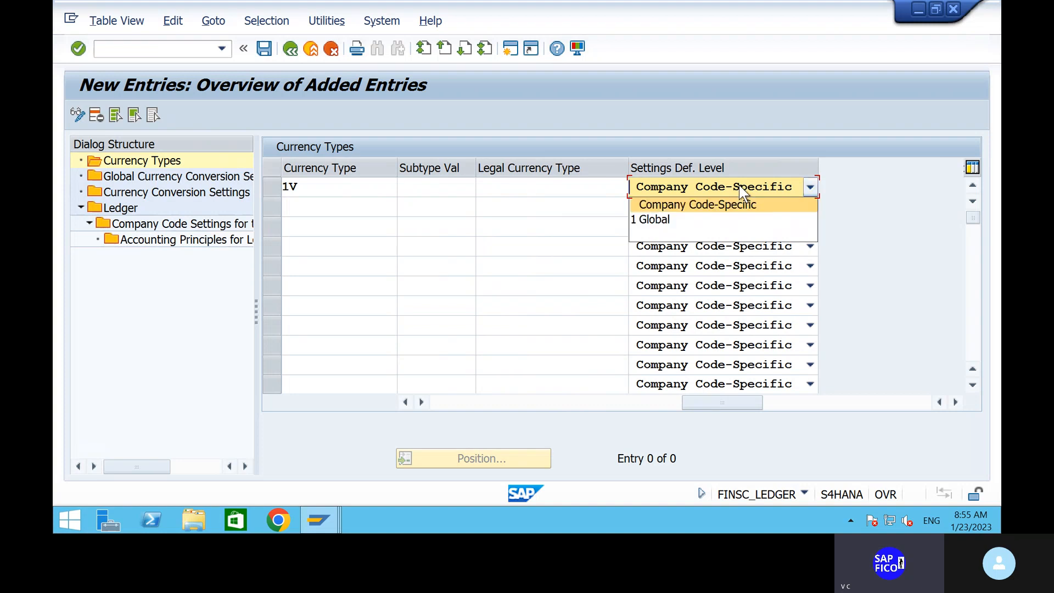
{"action": "left_click", "coordinate": [682, 213]}
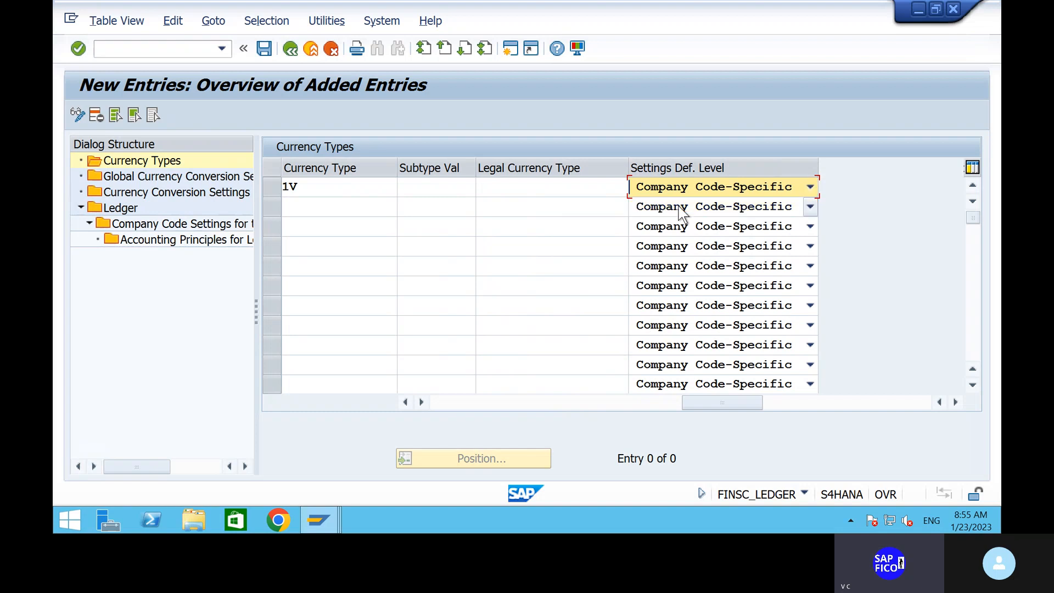
Step: Confirm the entry for currency type 1V and save it
{"action": "key", "text": "Return"}
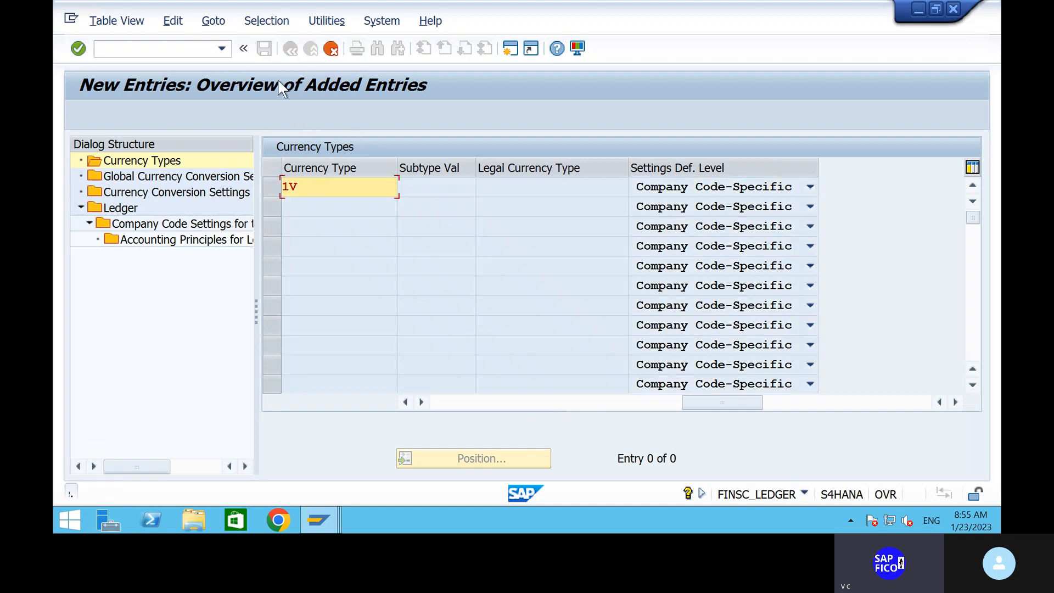
{"action": "key", "text": "Return"}
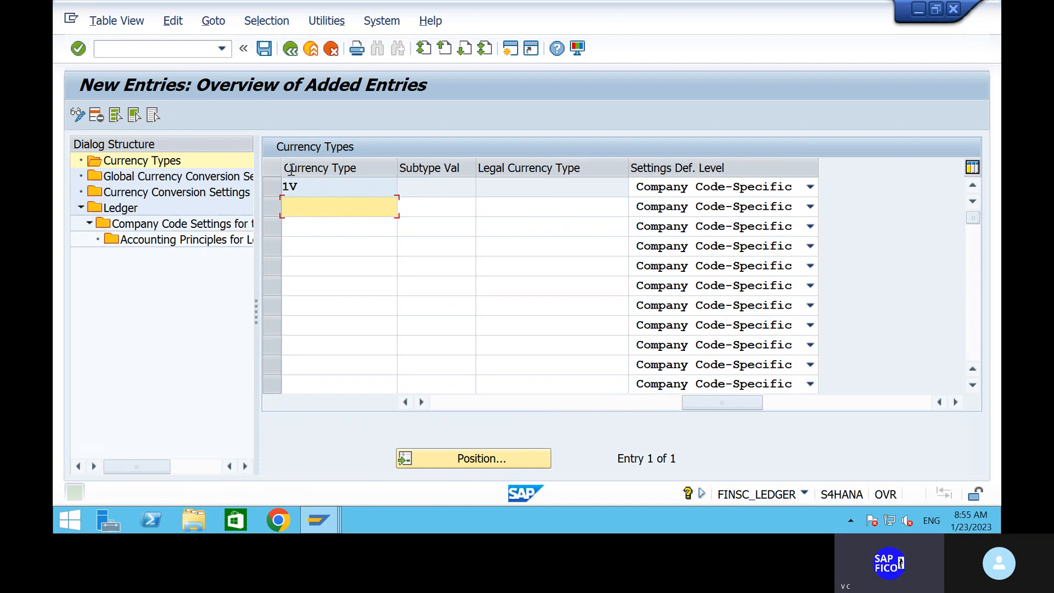
{"action": "left_click", "coordinate": [268, 56]}
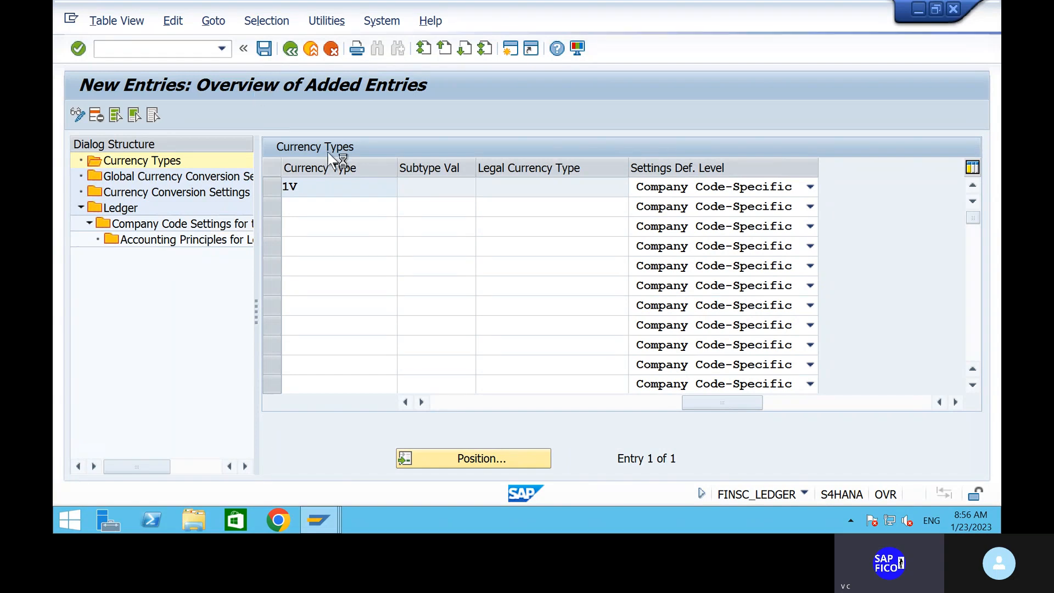
{"action": "mouse_move", "coordinate": [538, 6]}
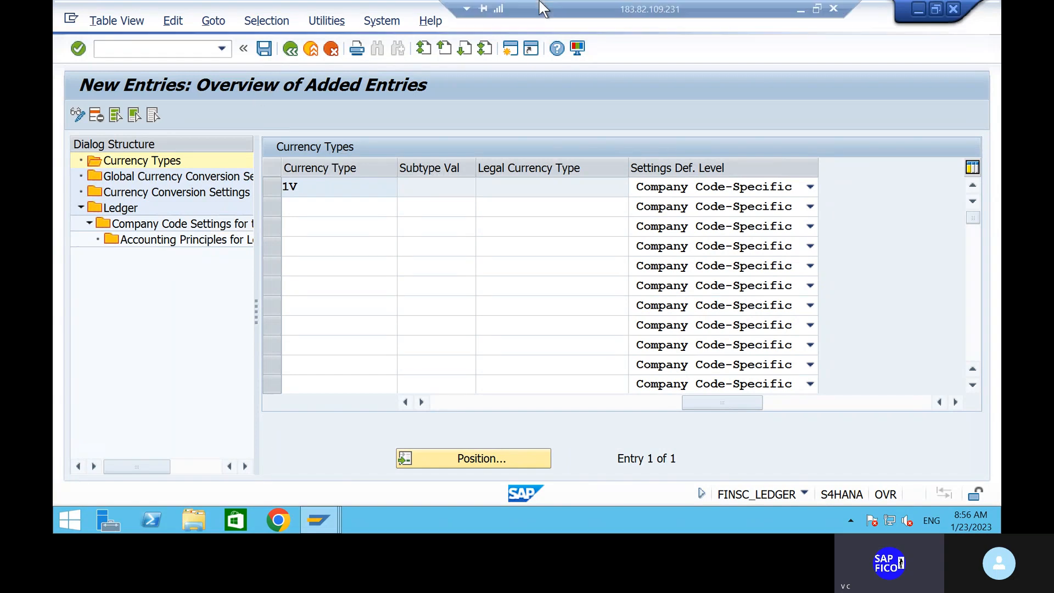
Step: Switch to the Notepad currency notes and append "- 1V -SHIP" to the local currency line
{"action": "left_click", "coordinate": [800, 10]}
{"action": "left_click", "coordinate": [549, 270]}
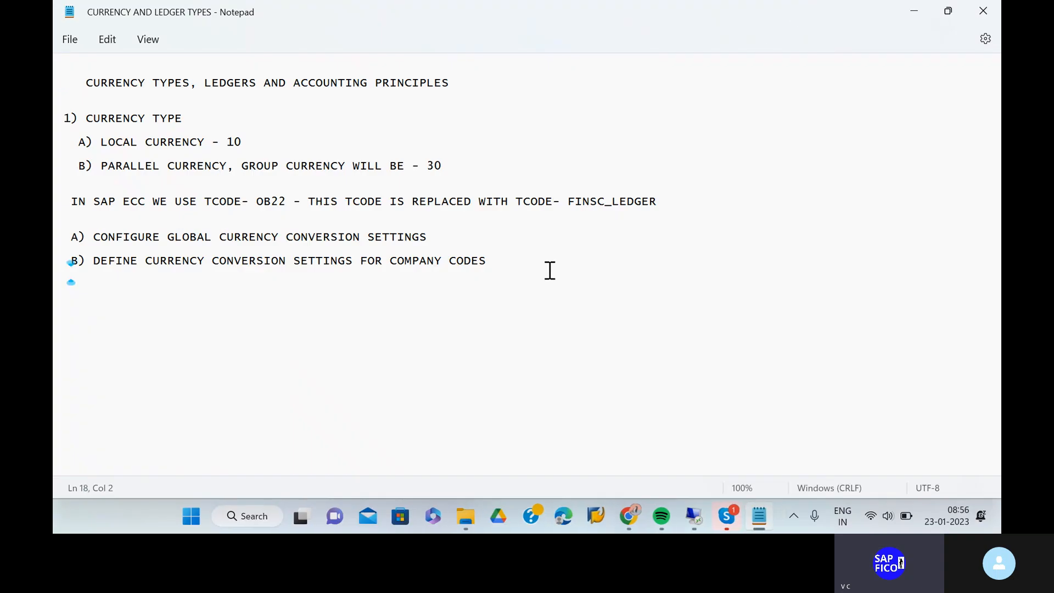
{"action": "key", "text": "BackSpace"}
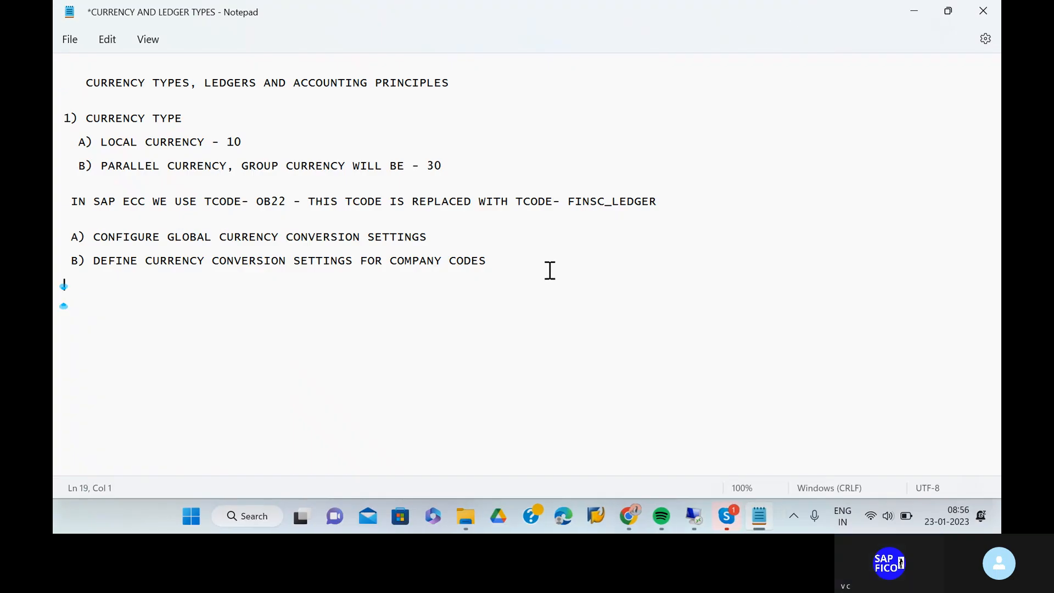
{"action": "left_click", "coordinate": [284, 142]}
{"action": "type", "text": "- 1V -SHIP"}
{"action": "left_click", "coordinate": [469, 166]}
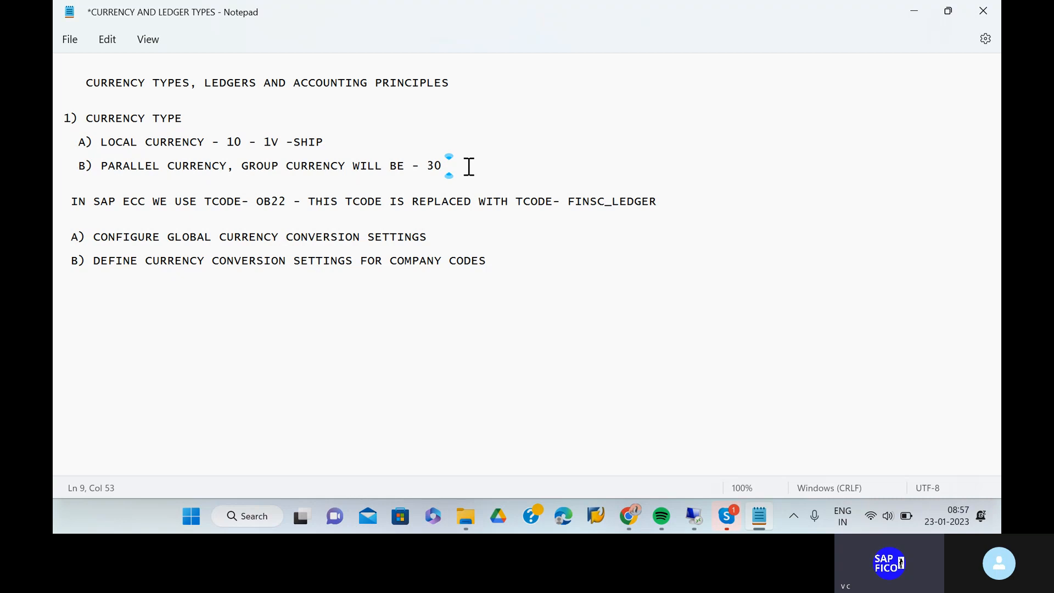
Step: Add the line "C) GLOBAL CURRENCY SETTINGS" below item B in the Notepad notes
{"action": "left_click", "coordinate": [694, 516]}
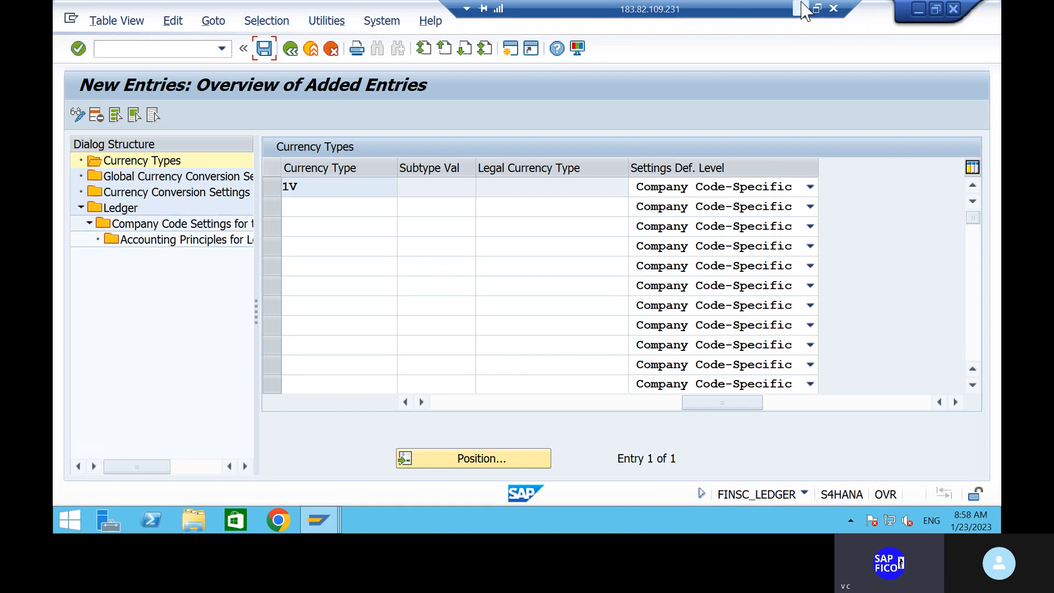
{"action": "left_click", "coordinate": [802, 9]}
{"action": "left_click", "coordinate": [529, 254]}
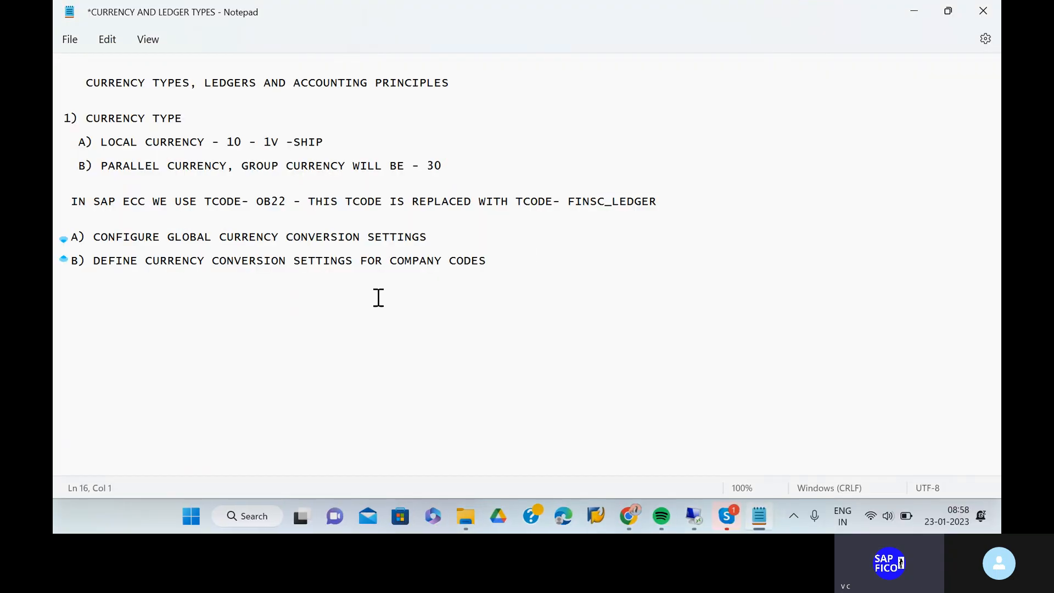
{"action": "left_click", "coordinate": [71, 263]}
{"action": "left_click", "coordinate": [68, 283]}
{"action": "type", "text": "C"}
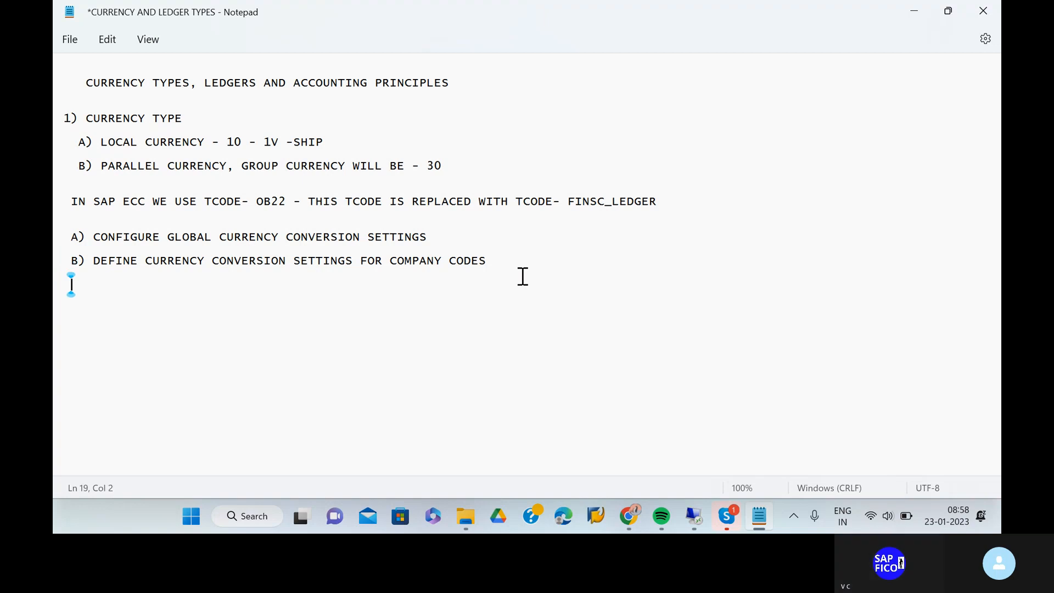
{"action": "type", "text": ") "}
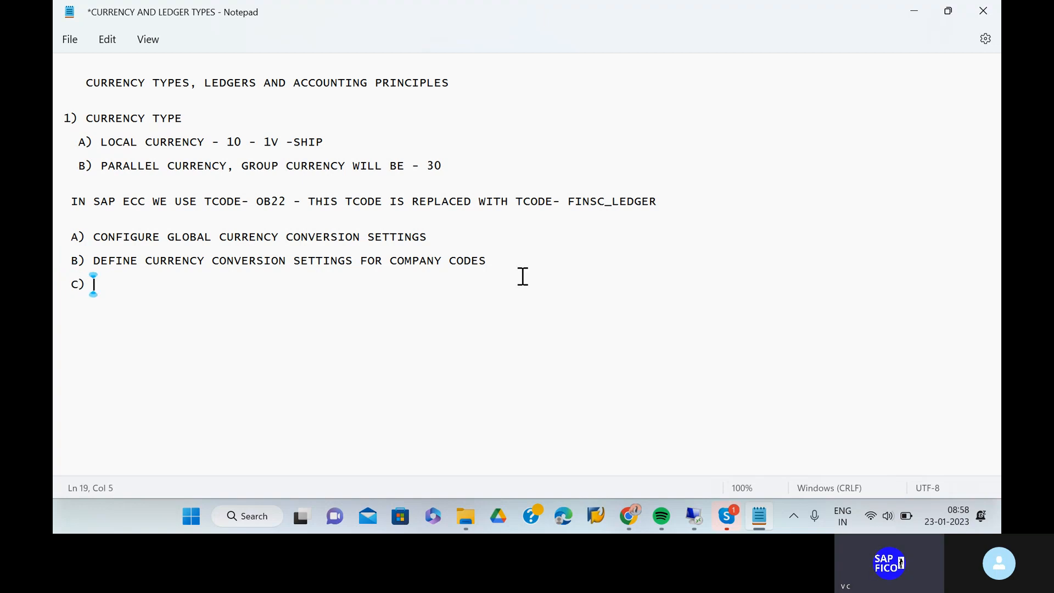
{"action": "type", "text": "GLOBAL C"}
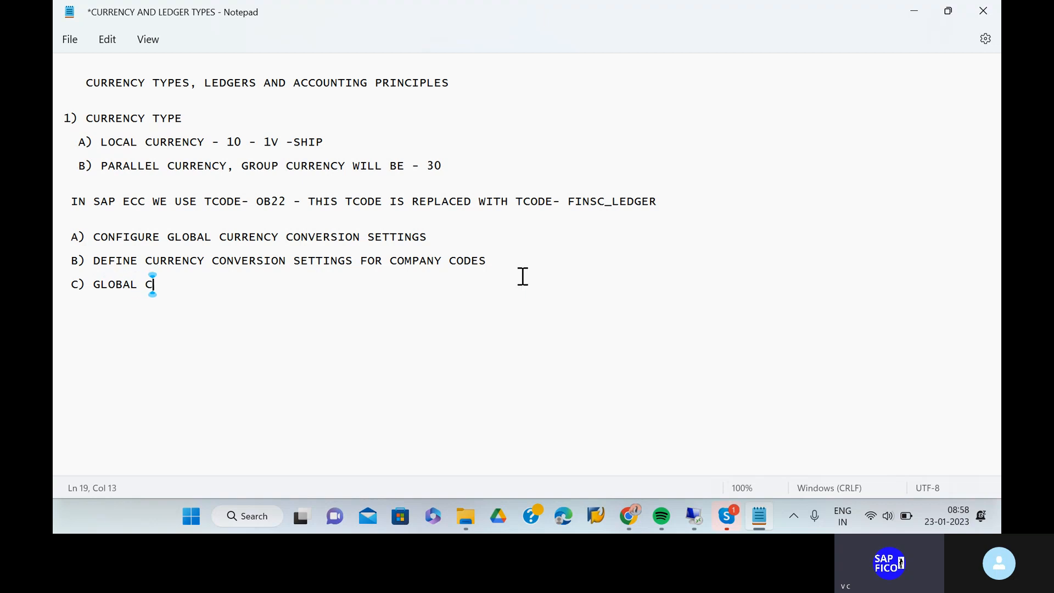
{"action": "type", "text": "URRENCY SE"}
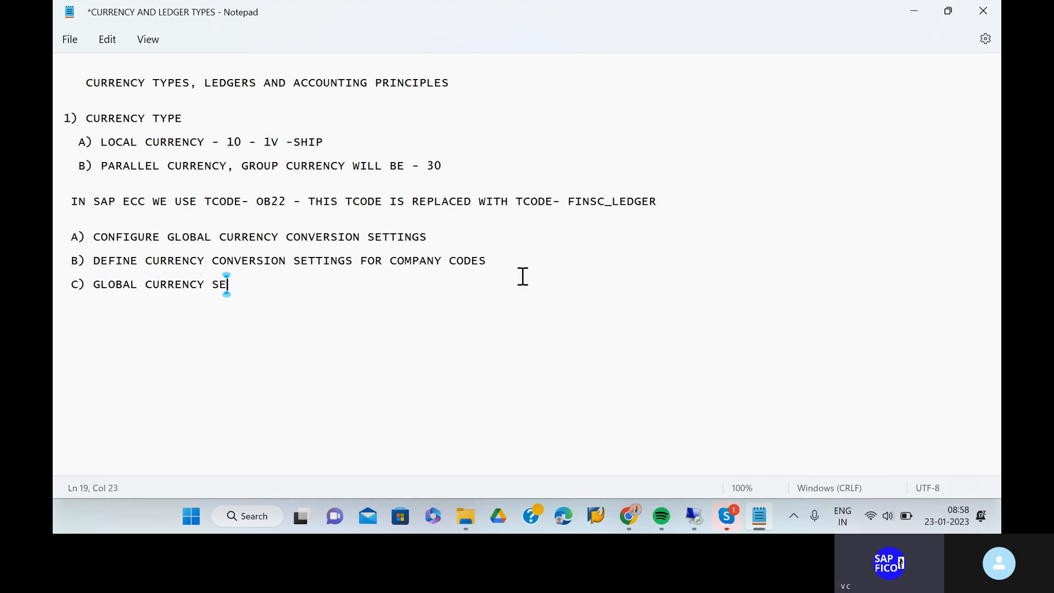
{"action": "type", "text": "TTINGS"}
Step: Insert the word CONVERSION before SETTINGS in item C of the notes
{"action": "left_click", "coordinate": [212, 280]}
{"action": "type", "text": "CONV"}
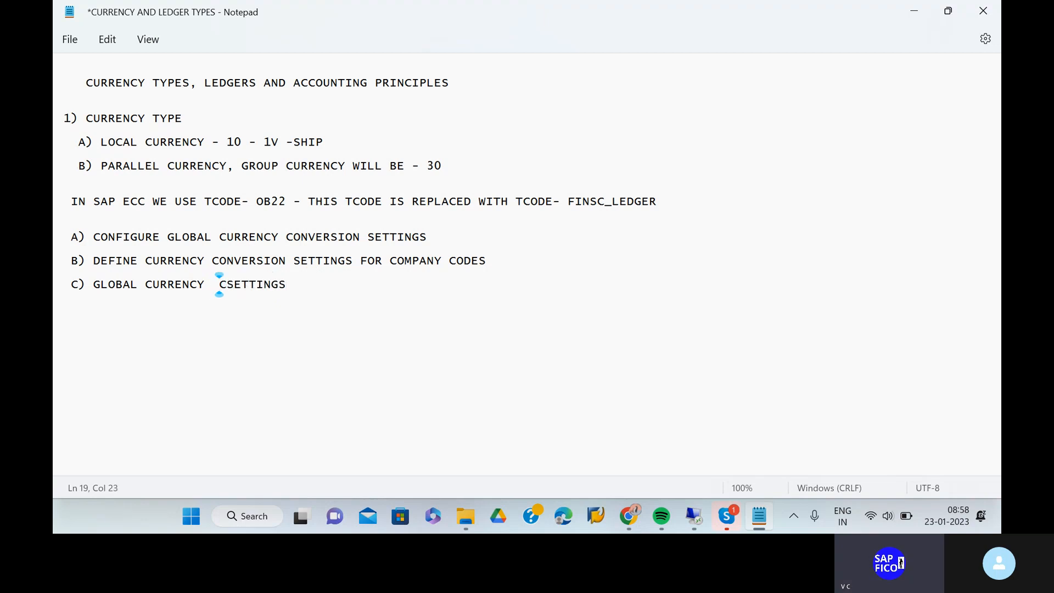
{"action": "type", "text": "ERSION"}
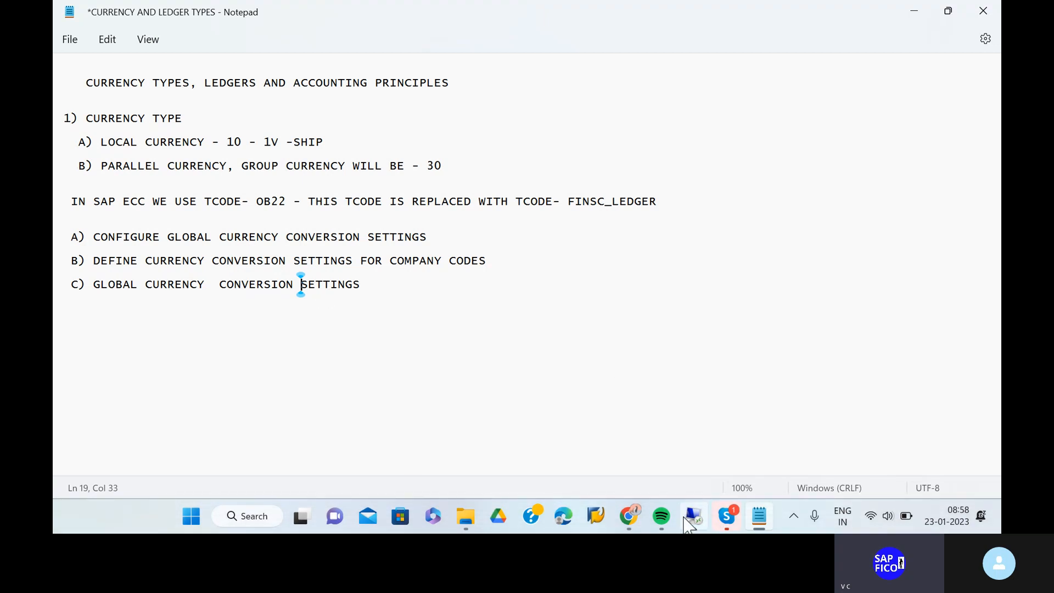
Step: Return to SAP, accept the consistency check messages and confirm the proposed customizing request to save currency type 1V
{"action": "left_click", "coordinate": [694, 517]}
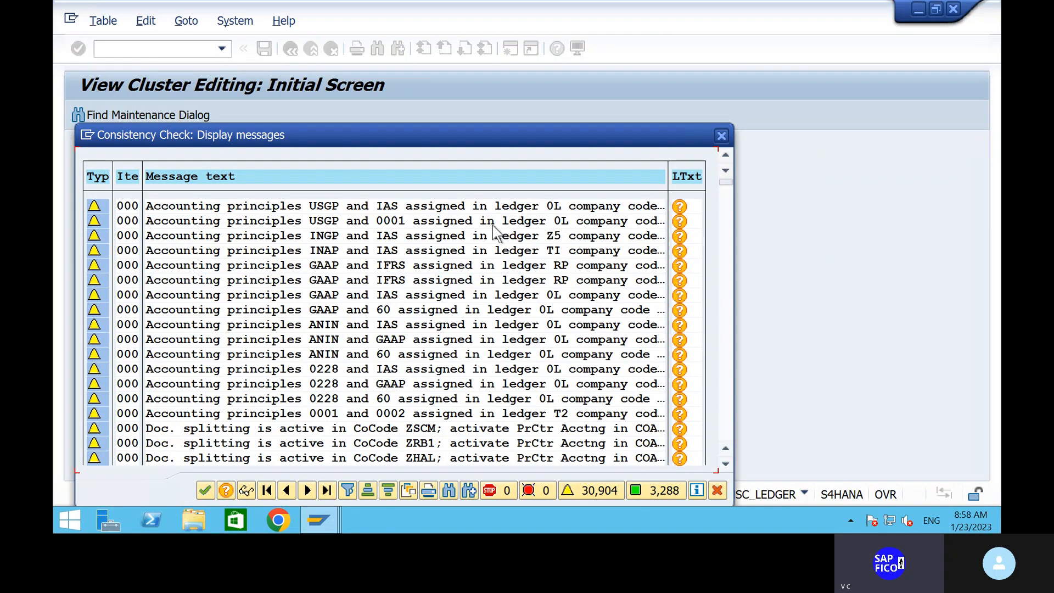
{"action": "left_click", "coordinate": [205, 490]}
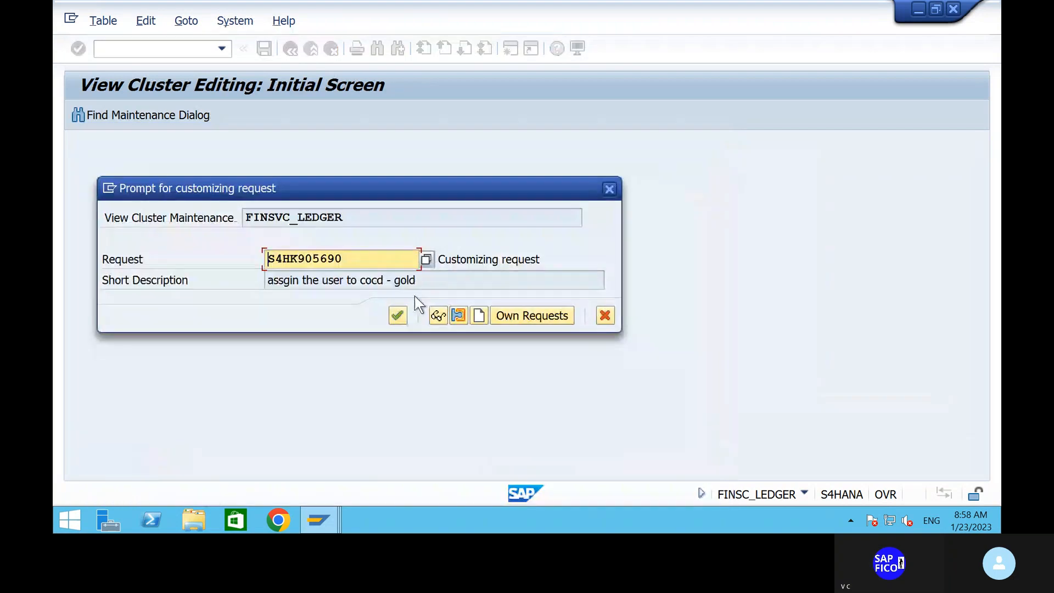
{"action": "left_click", "coordinate": [403, 314]}
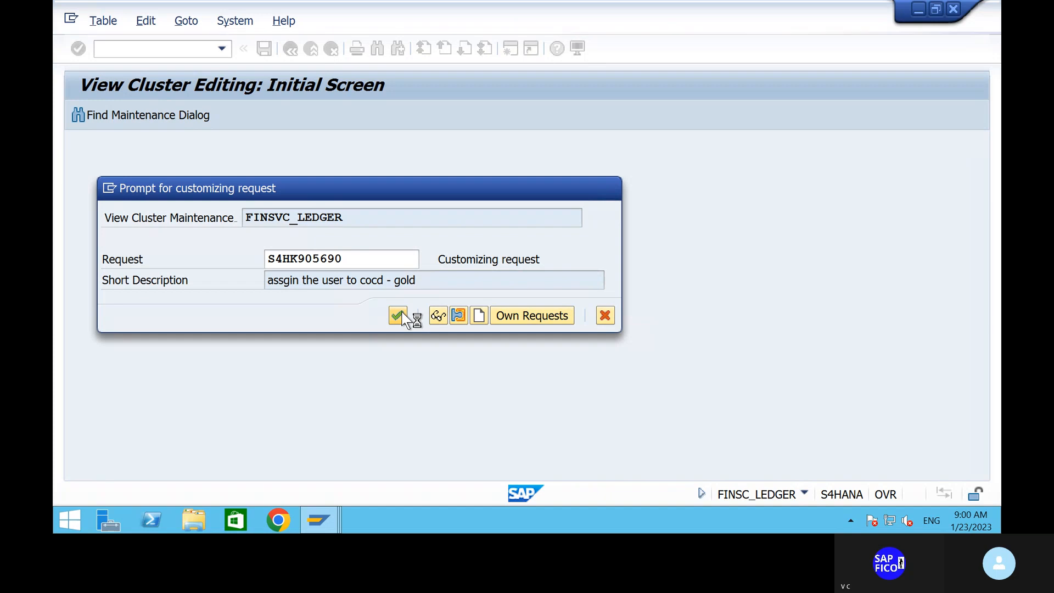
{"action": "key", "text": "ctrl+s"}
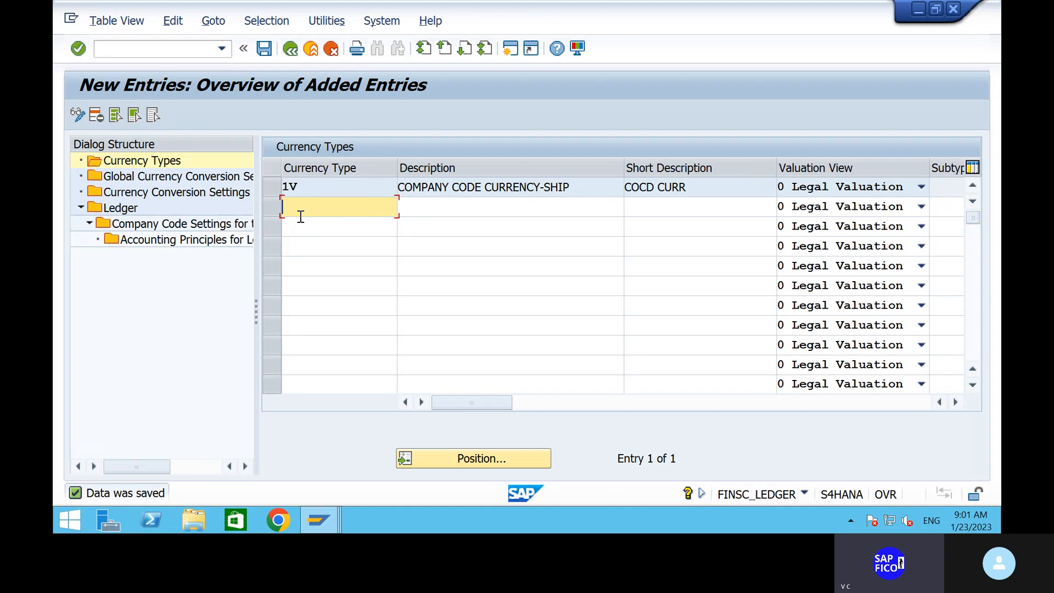
Step: Go back to the currency types overview and look through the existing currency types and their descriptions
{"action": "left_click", "coordinate": [291, 55]}
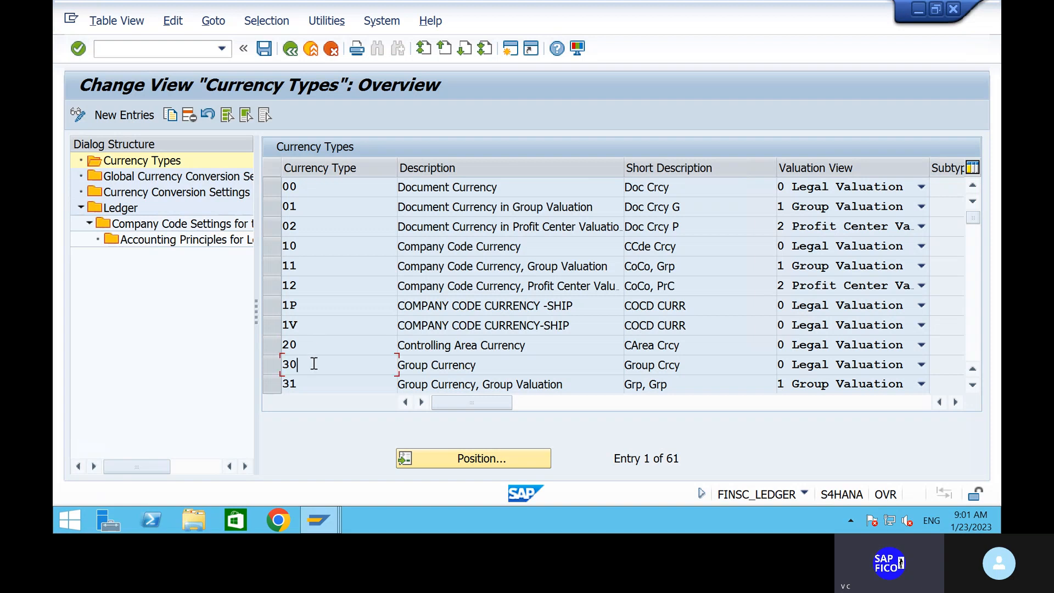
{"action": "scroll", "coordinate": [314, 364], "scroll_direction": "down", "scroll_amount": 1}
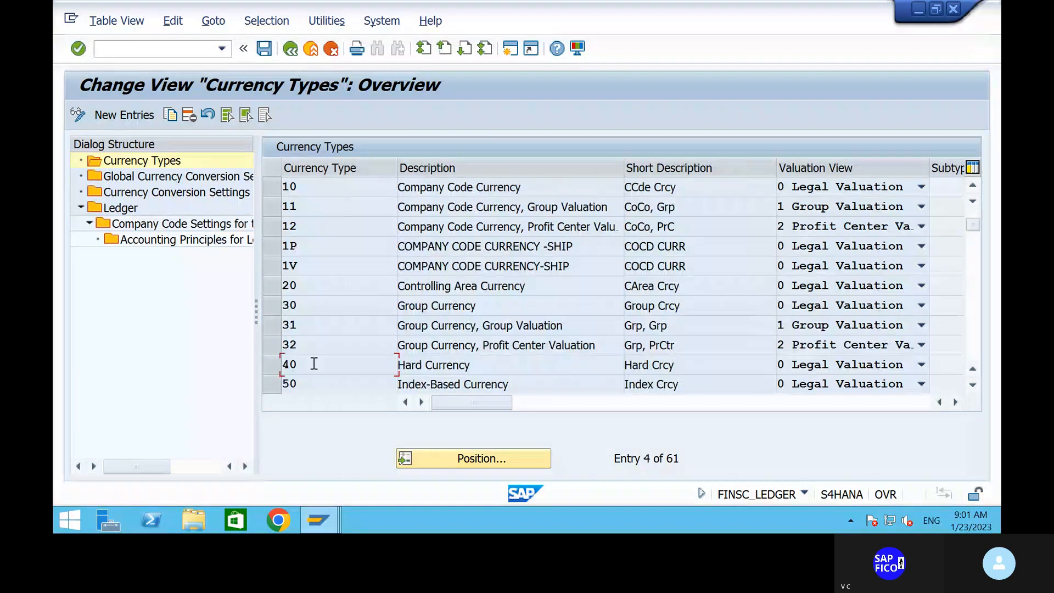
{"action": "scroll", "coordinate": [318, 371], "scroll_direction": "down", "scroll_amount": 1}
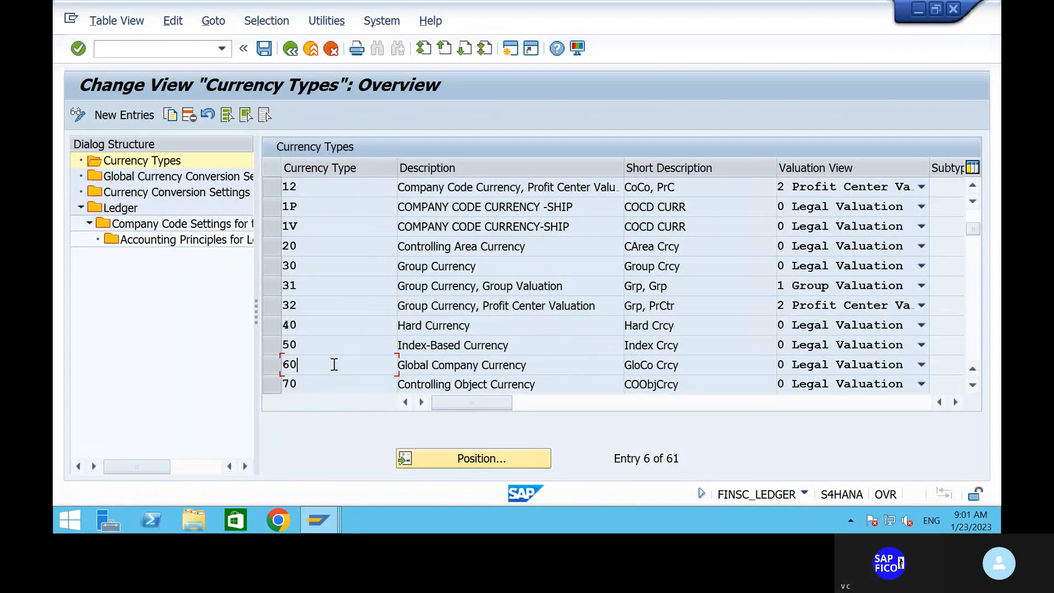
{"action": "scroll", "coordinate": [334, 364], "scroll_direction": "down", "scroll_amount": 1}
{"action": "scroll", "coordinate": [334, 365], "scroll_direction": "down", "scroll_amount": 1}
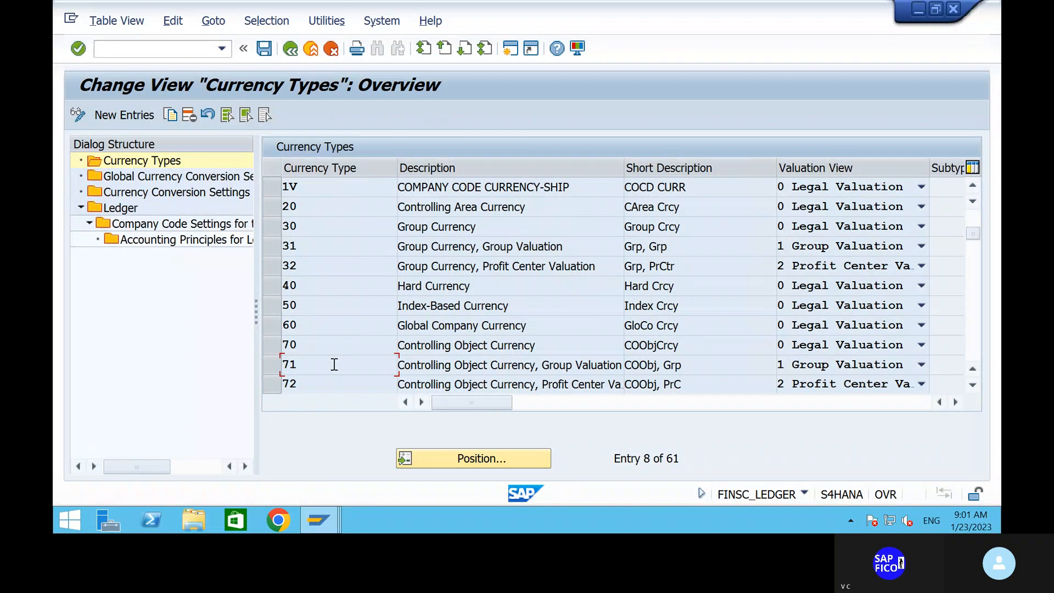
{"action": "scroll", "coordinate": [334, 364], "scroll_direction": "down", "scroll_amount": 4}
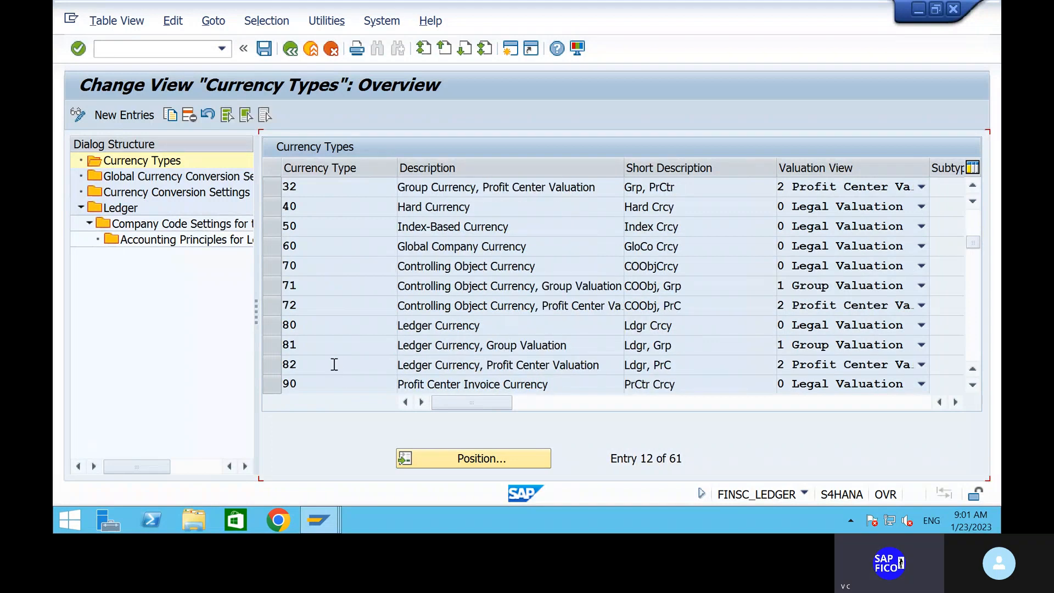
{"action": "scroll", "coordinate": [334, 364], "scroll_direction": "down", "scroll_amount": 1}
{"action": "scroll", "coordinate": [334, 364], "scroll_direction": "down", "scroll_amount": 5}
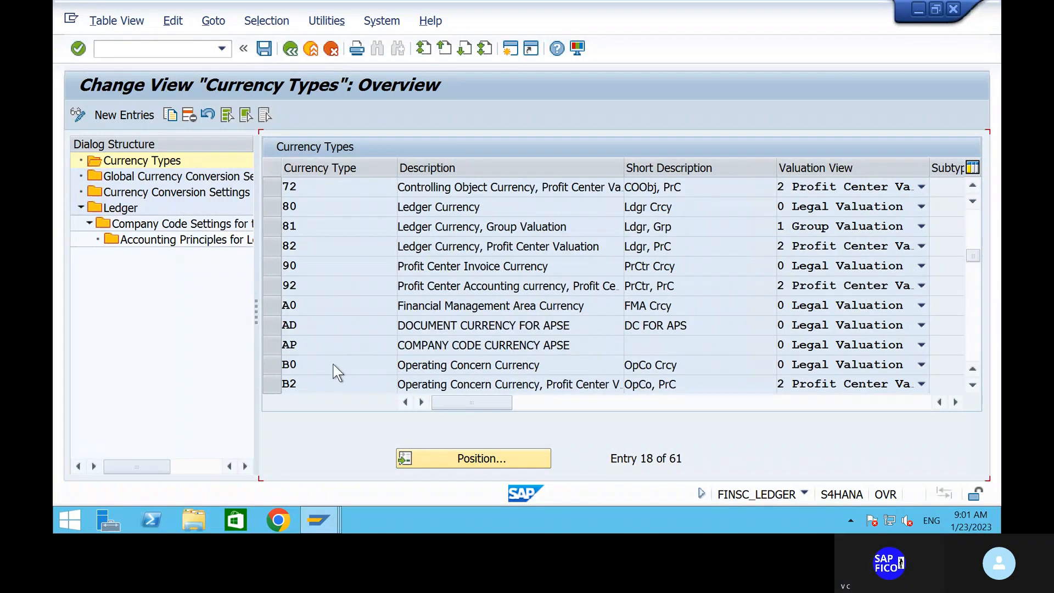
{"action": "scroll", "coordinate": [334, 364], "scroll_direction": "down", "scroll_amount": 2}
{"action": "scroll", "coordinate": [334, 364], "scroll_direction": "down", "scroll_amount": 2}
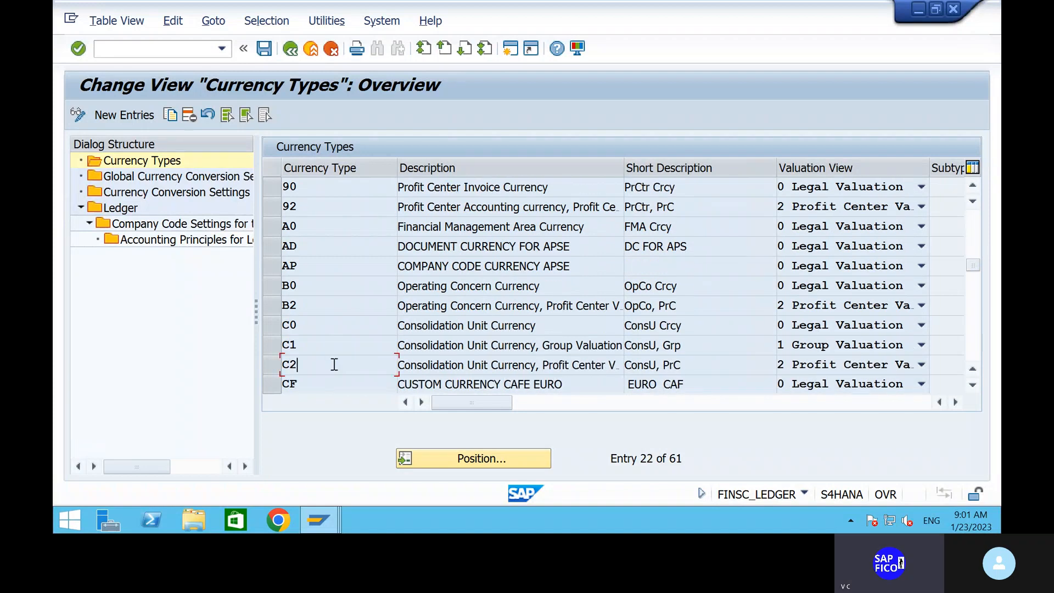
{"action": "scroll", "coordinate": [333, 365], "scroll_direction": "down", "scroll_amount": 6}
{"action": "scroll", "coordinate": [333, 365], "scroll_direction": "down", "scroll_amount": 9}
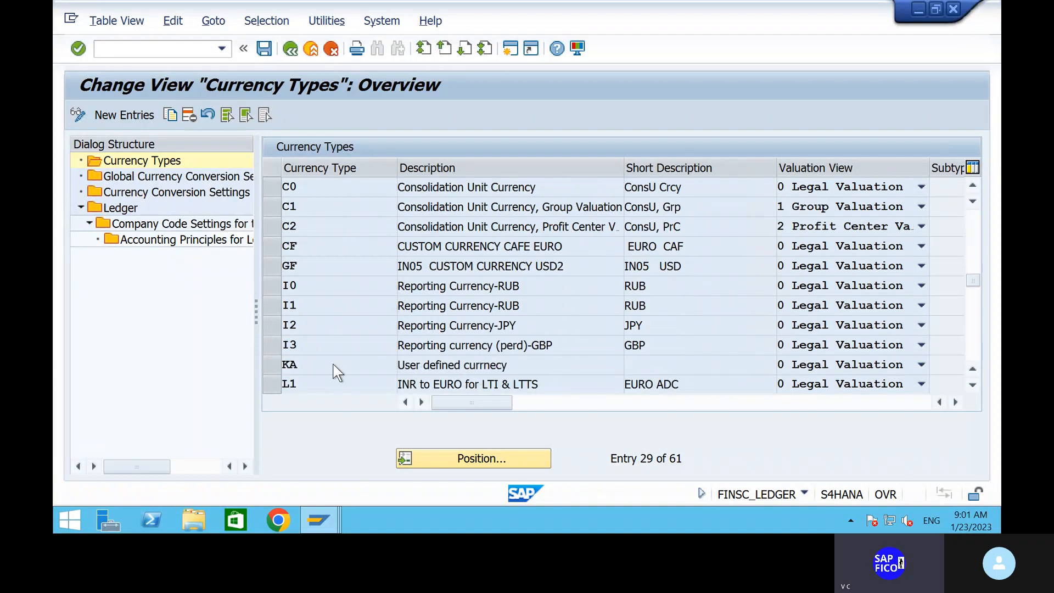
{"action": "scroll", "coordinate": [337, 373], "scroll_direction": "down", "scroll_amount": 7}
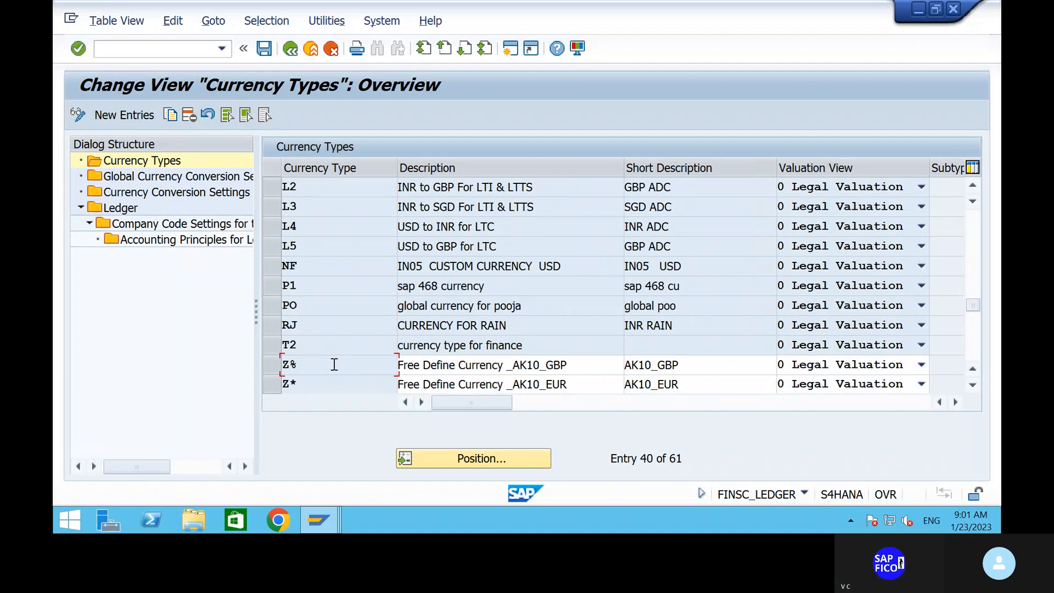
{"action": "scroll", "coordinate": [335, 368], "scroll_direction": "down", "scroll_amount": 2}
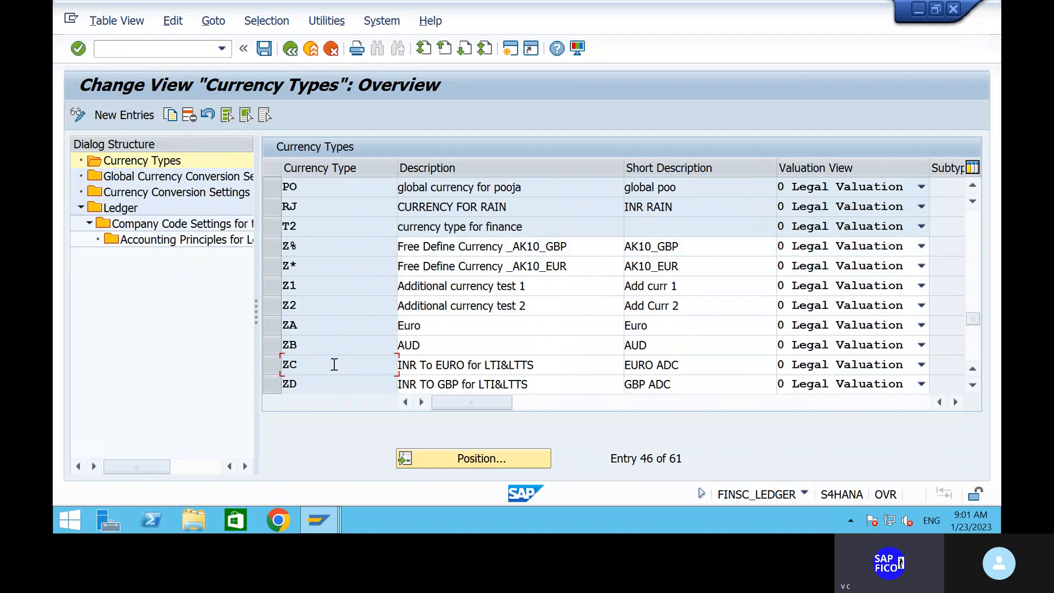
{"action": "scroll", "coordinate": [333, 364], "scroll_direction": "up", "scroll_amount": 13}
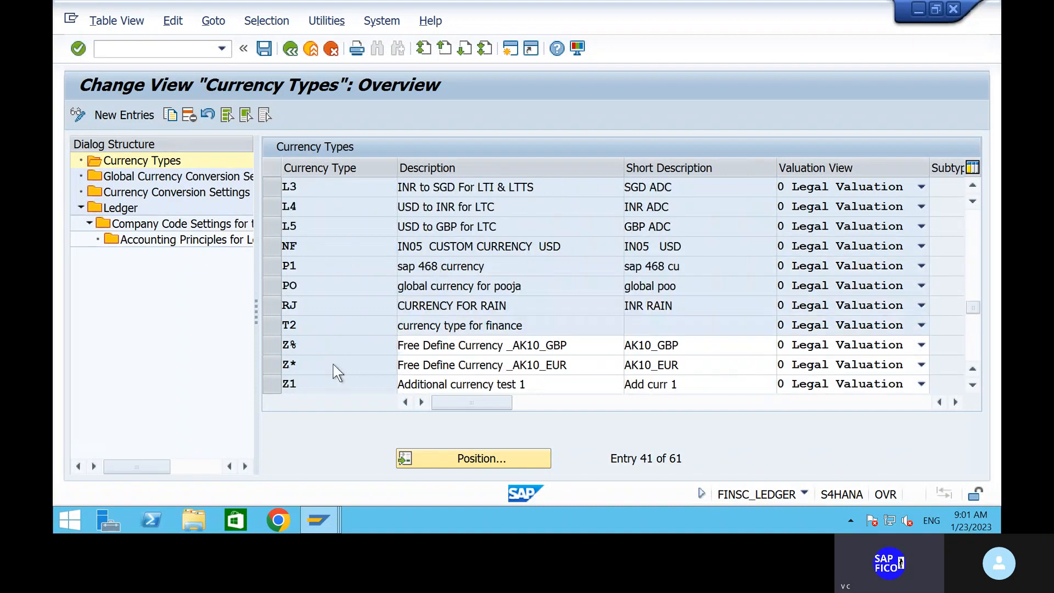
{"action": "scroll", "coordinate": [336, 369], "scroll_direction": "up", "scroll_amount": 7}
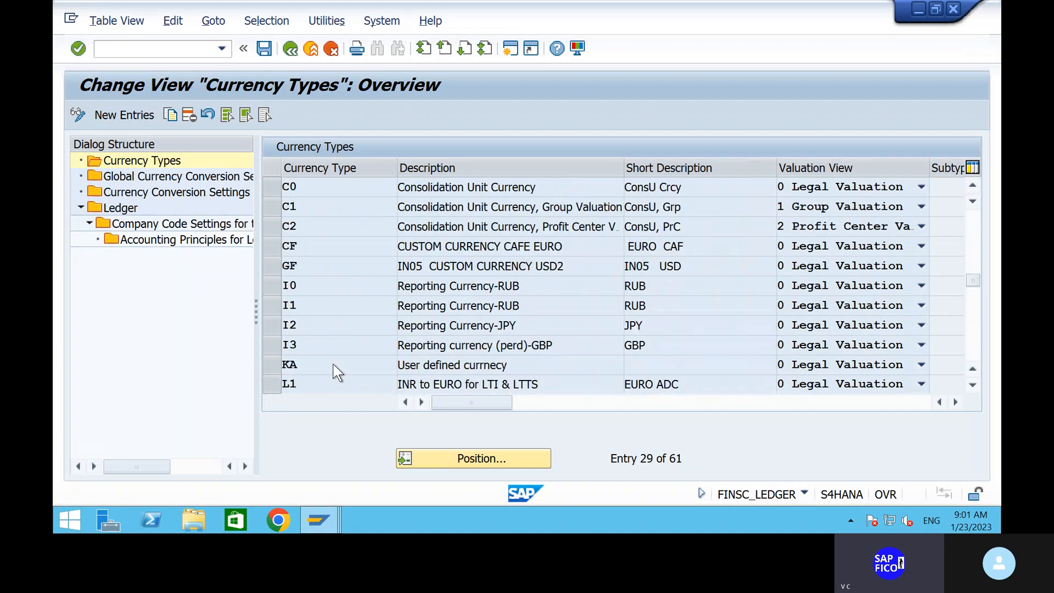
Step: Examine the legal currency type and settings definition level of the existing currency types, including Z1
{"action": "left_click", "coordinate": [542, 403]}
{"action": "left_click_drag", "start_coordinate": [542, 402], "coordinate": [613, 417]}
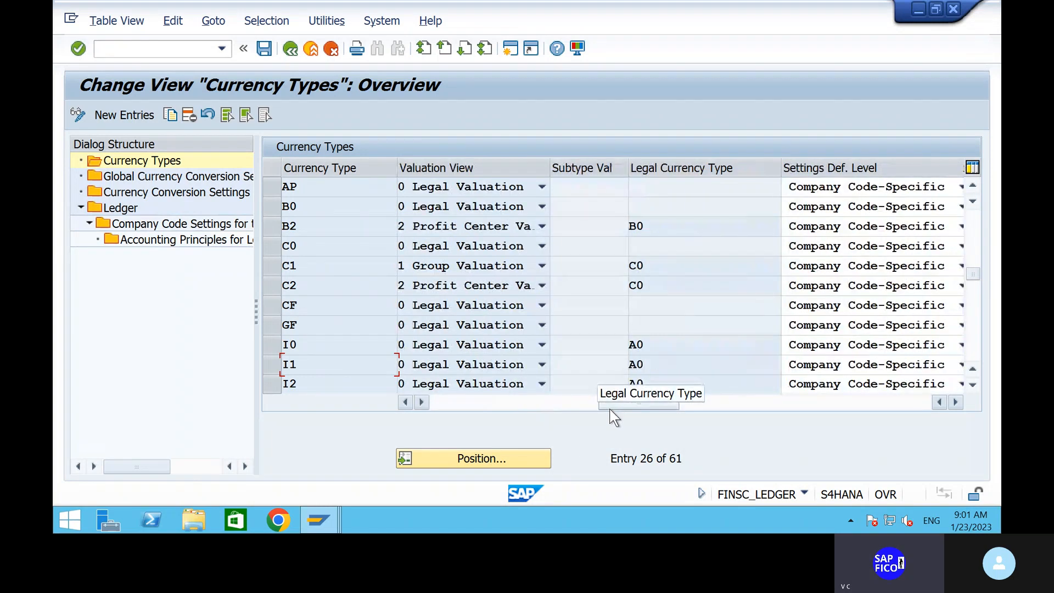
{"action": "left_click", "coordinate": [723, 402]}
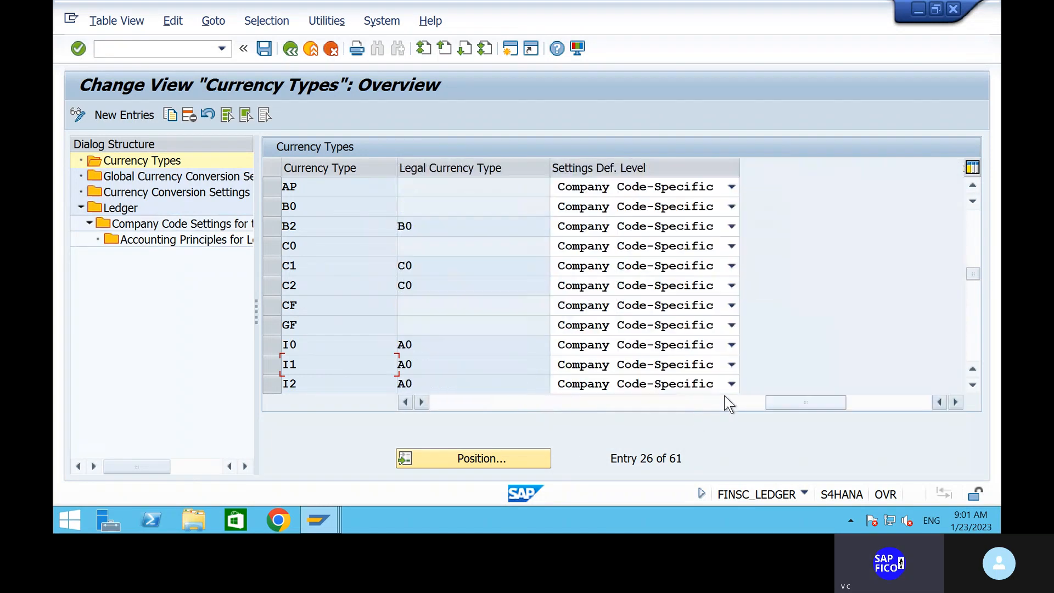
{"action": "scroll", "coordinate": [818, 305], "scroll_direction": "down", "scroll_amount": 5}
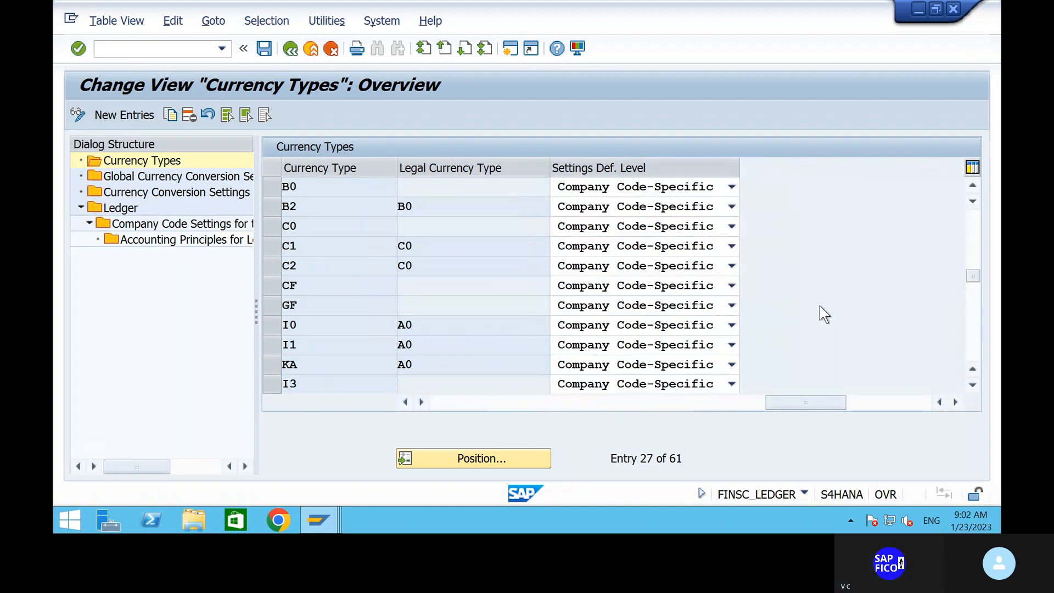
{"action": "scroll", "coordinate": [819, 305], "scroll_direction": "down", "scroll_amount": 3}
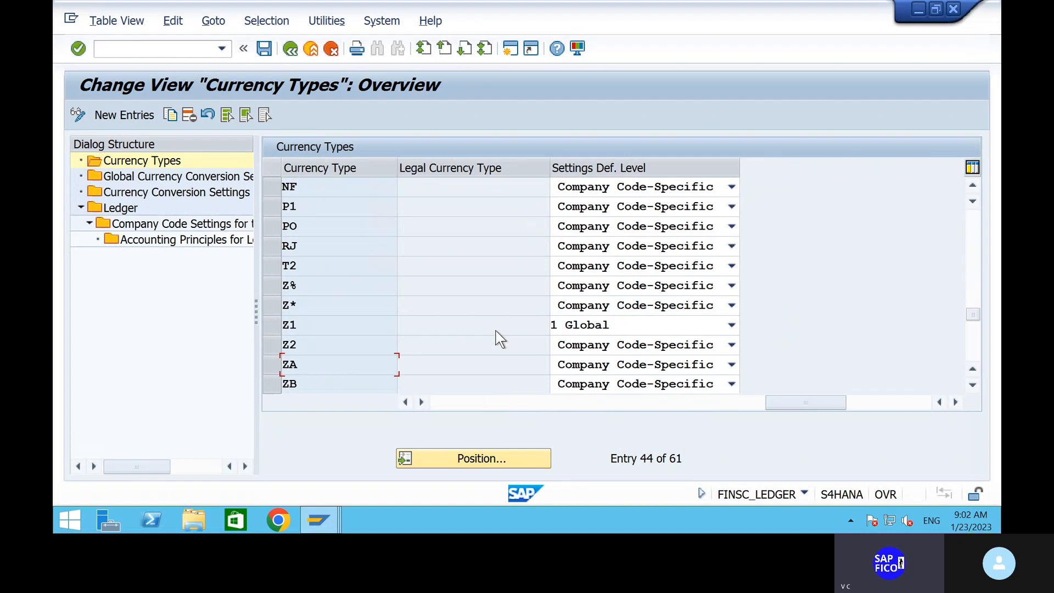
{"action": "left_click", "coordinate": [455, 404]}
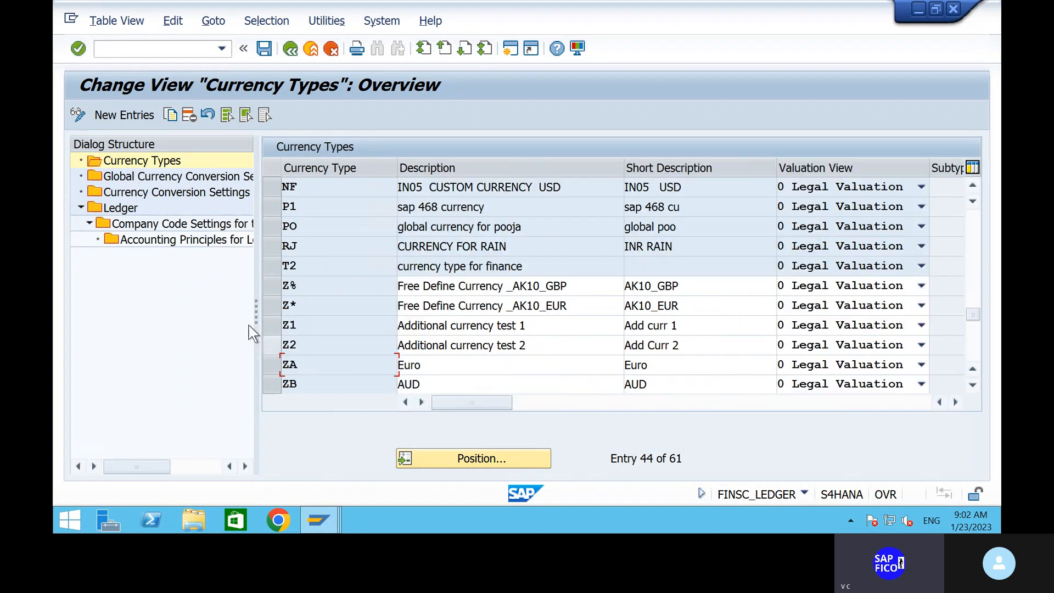
{"action": "left_click", "coordinate": [269, 327]}
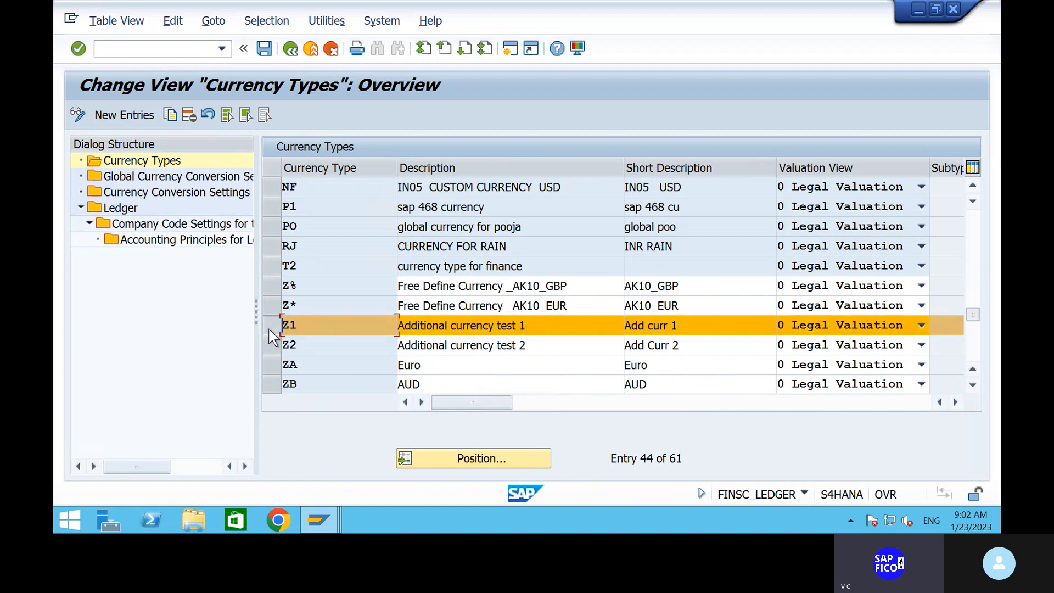
{"action": "left_click", "coordinate": [270, 331]}
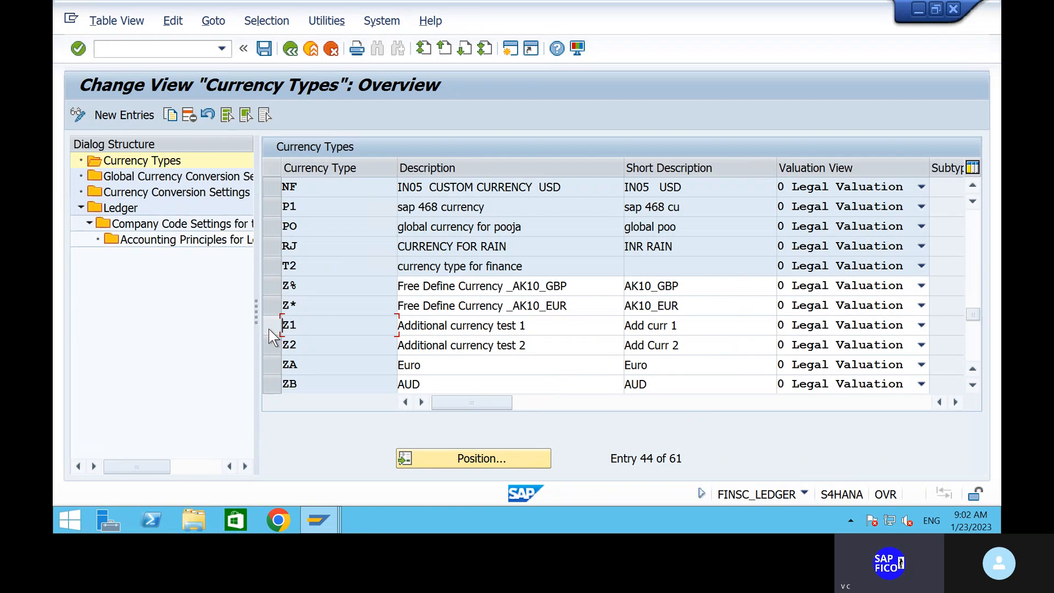
Step: Add a new currency type 2V with the description GLOBAL CURRENCY and the short description GLOBAL CUR
{"action": "left_click", "coordinate": [130, 119]}
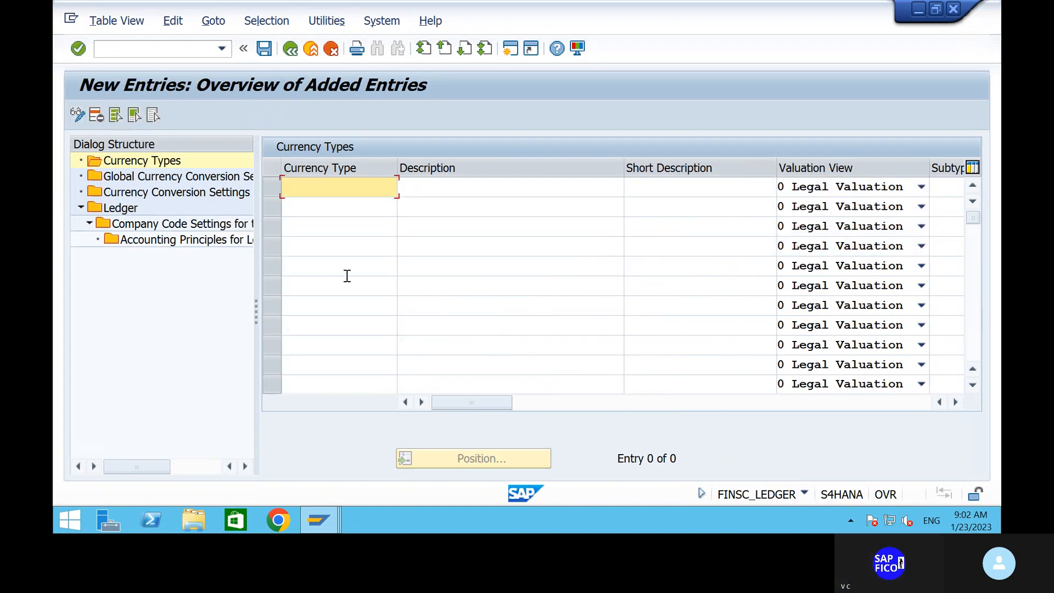
{"action": "type", "text": "2V"}
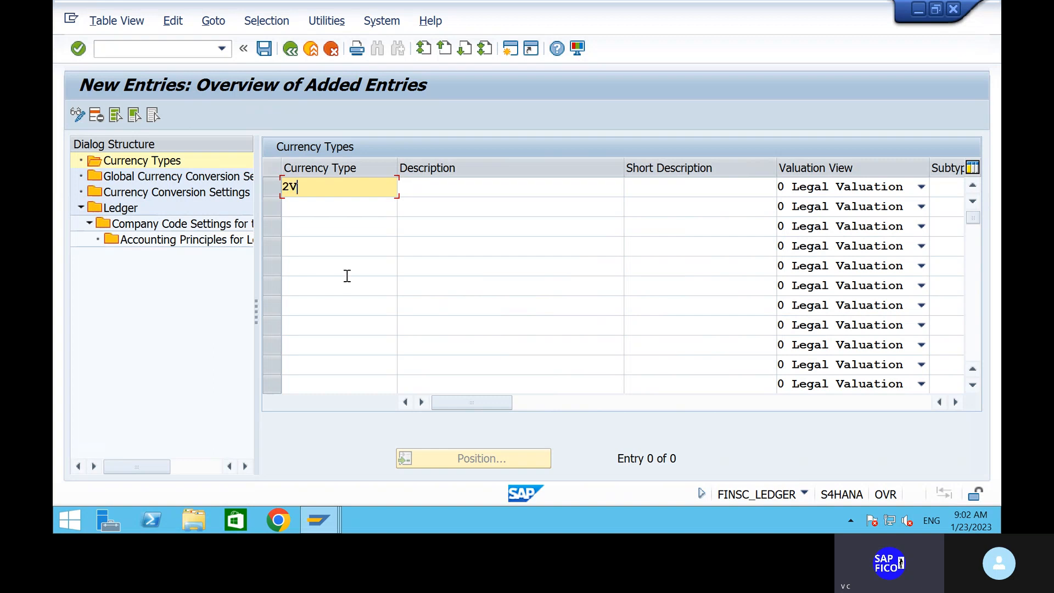
{"action": "key", "text": "BackSpace"}
{"action": "type", "text": "G"}
{"action": "key", "text": "BackSpace"}
{"action": "type", "text": "V"}
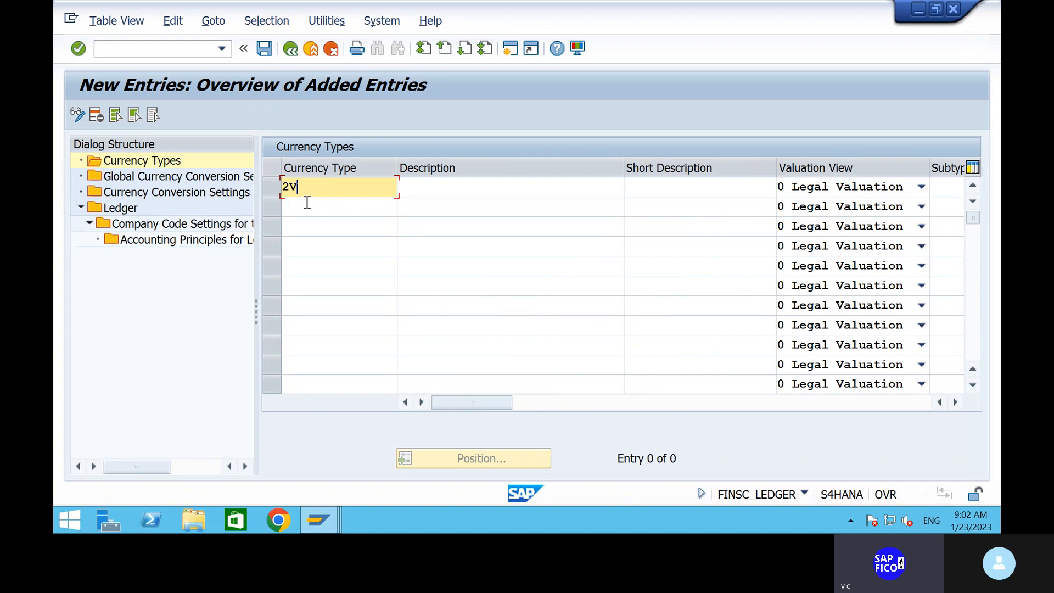
{"action": "left_click", "coordinate": [407, 191]}
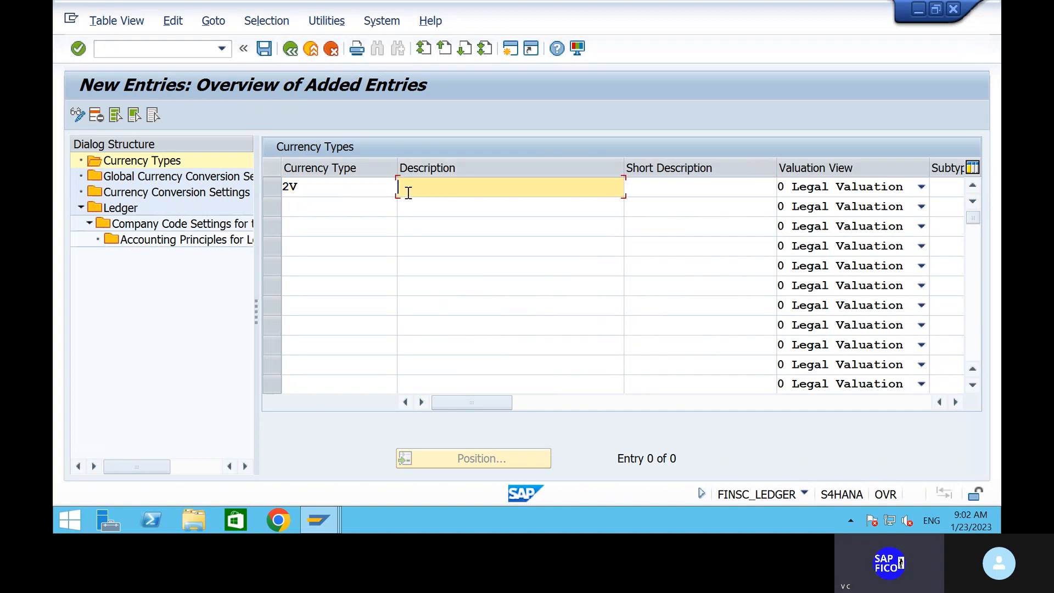
{"action": "type", "text": "GLOBAL CURRENCY"}
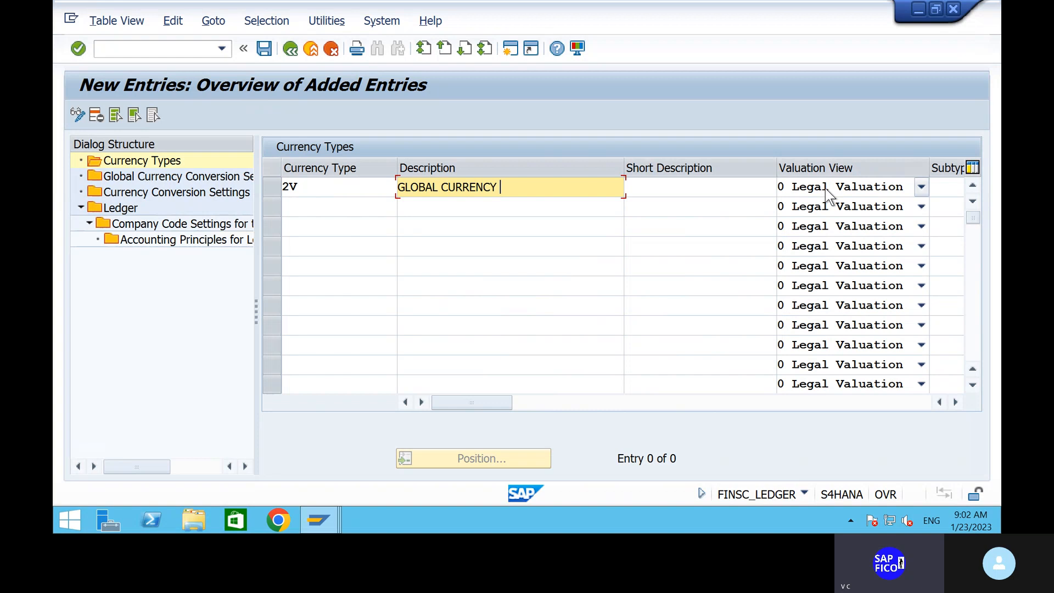
{"action": "left_click", "coordinate": [655, 188]}
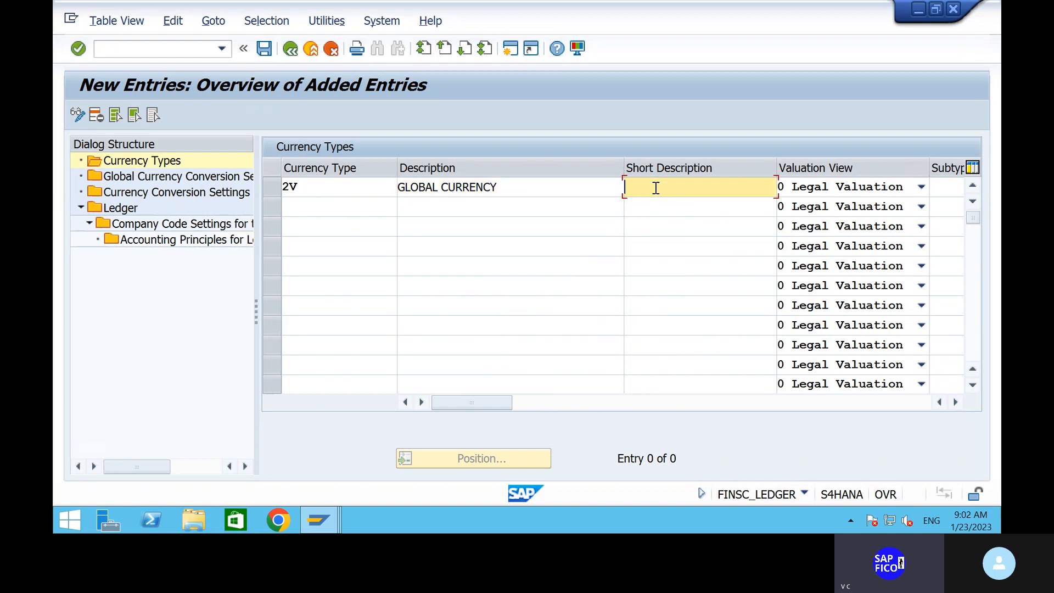
{"action": "type", "text": "GLOBAL CUR"}
Step: Set the settings definition level of currency type 2V to 1 Global
{"action": "left_click", "coordinate": [557, 408]}
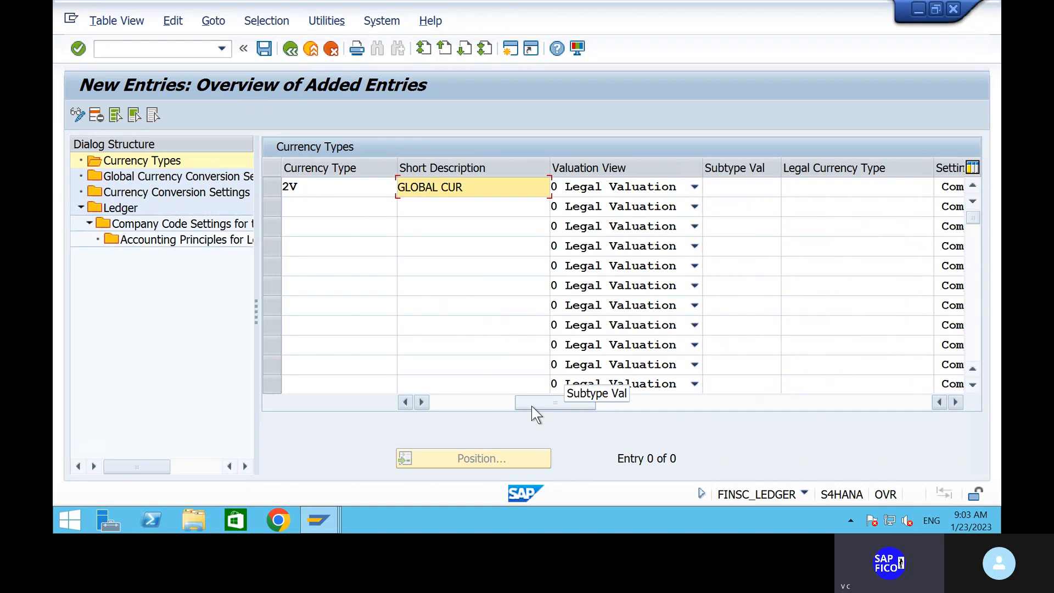
{"action": "left_click", "coordinate": [636, 404]}
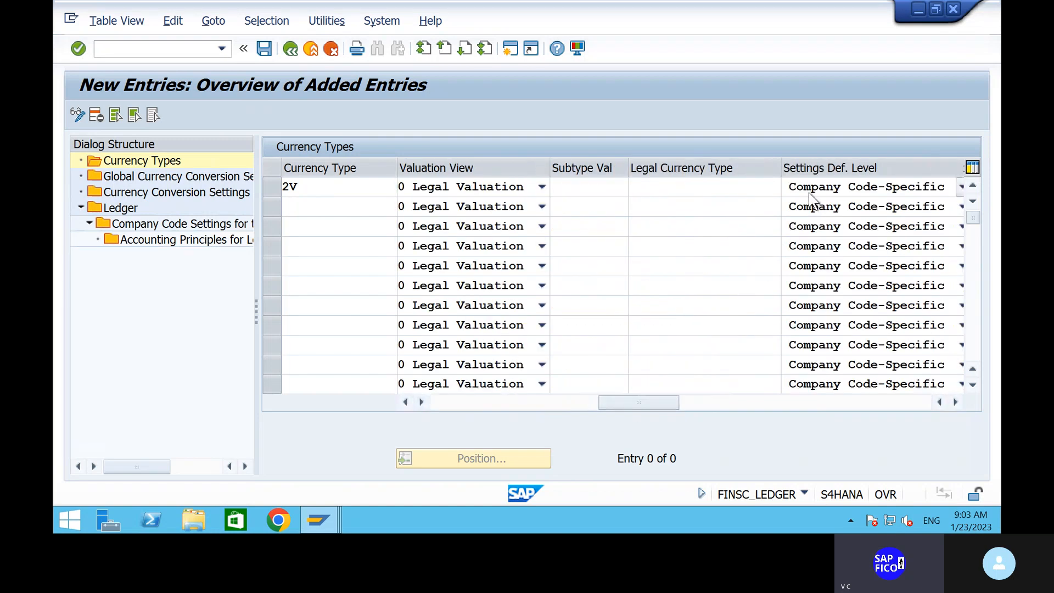
{"action": "left_click", "coordinate": [808, 187]}
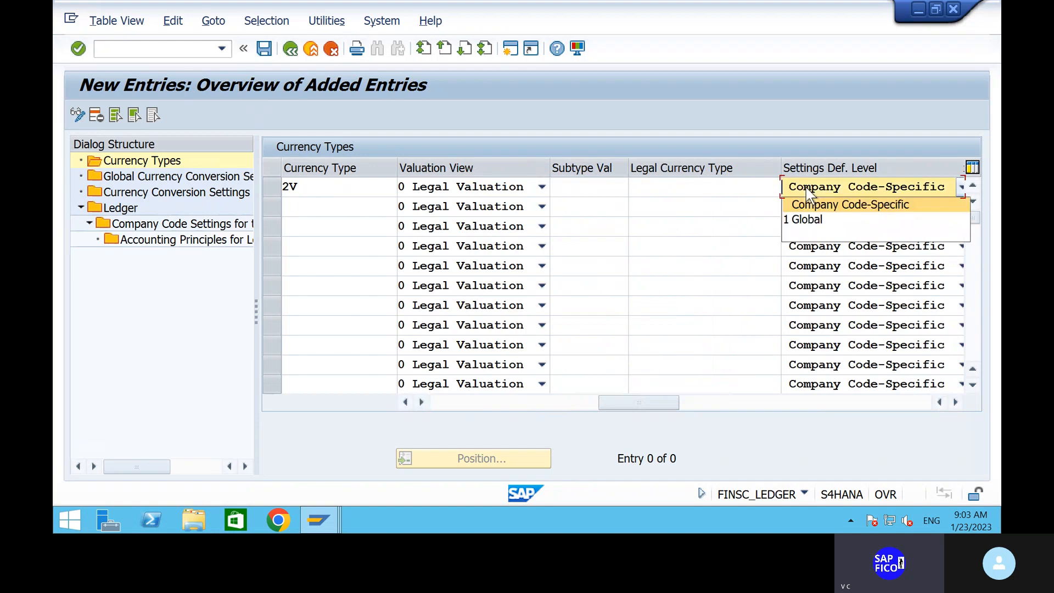
{"action": "left_click", "coordinate": [807, 220]}
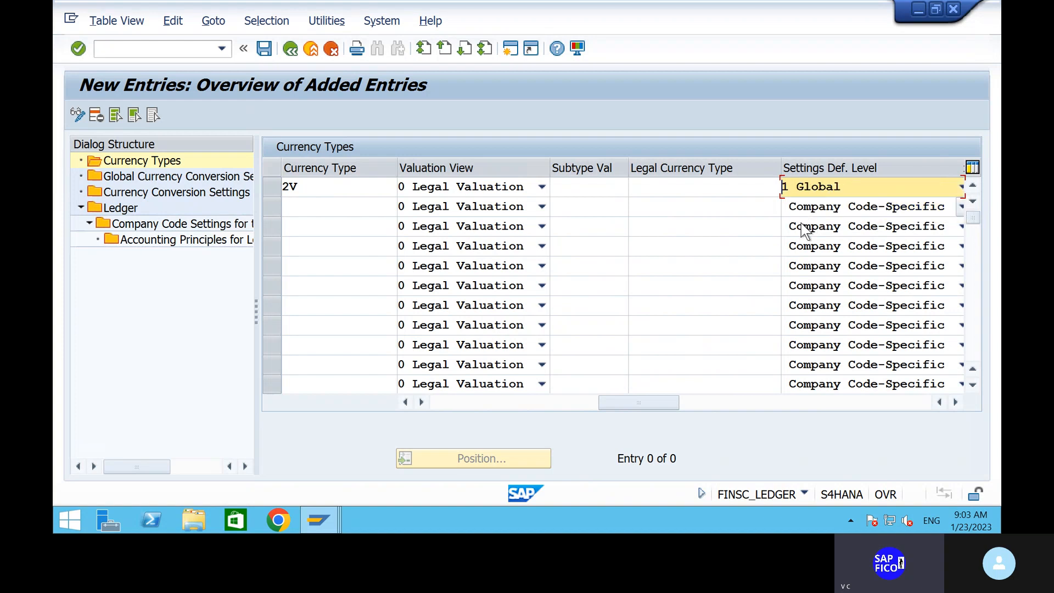
Step: Confirm the 2V entry, save it and accept the consistency check messages
{"action": "key", "text": "Return"}
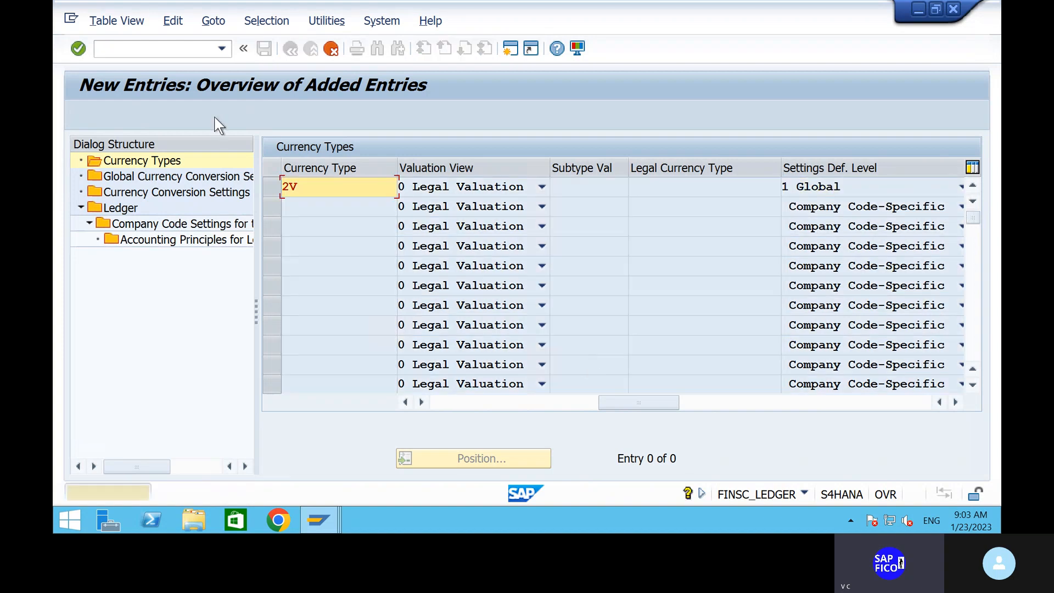
{"action": "key", "text": "Return"}
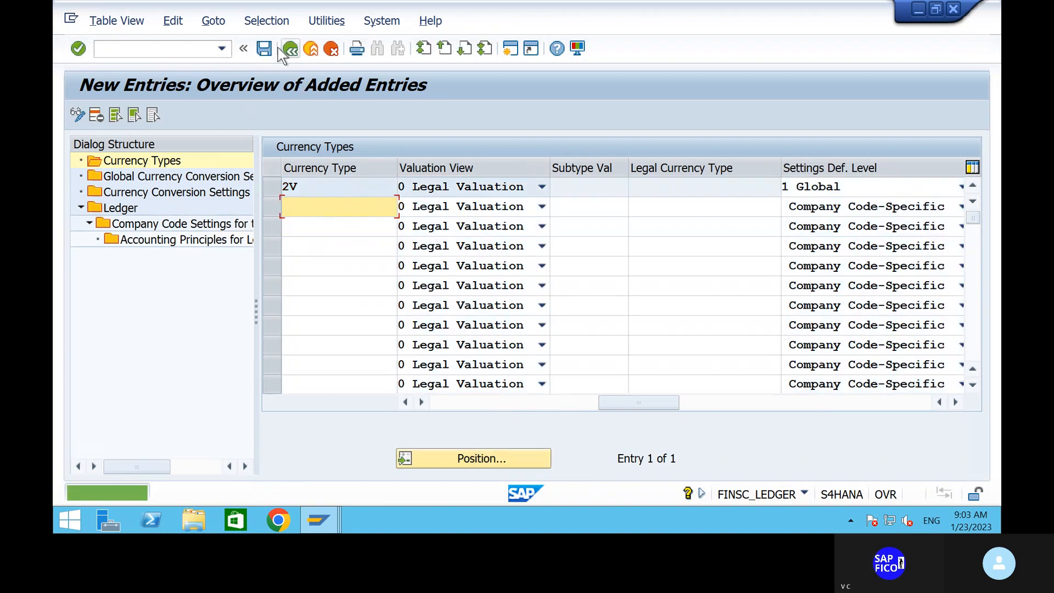
{"action": "left_click", "coordinate": [266, 50]}
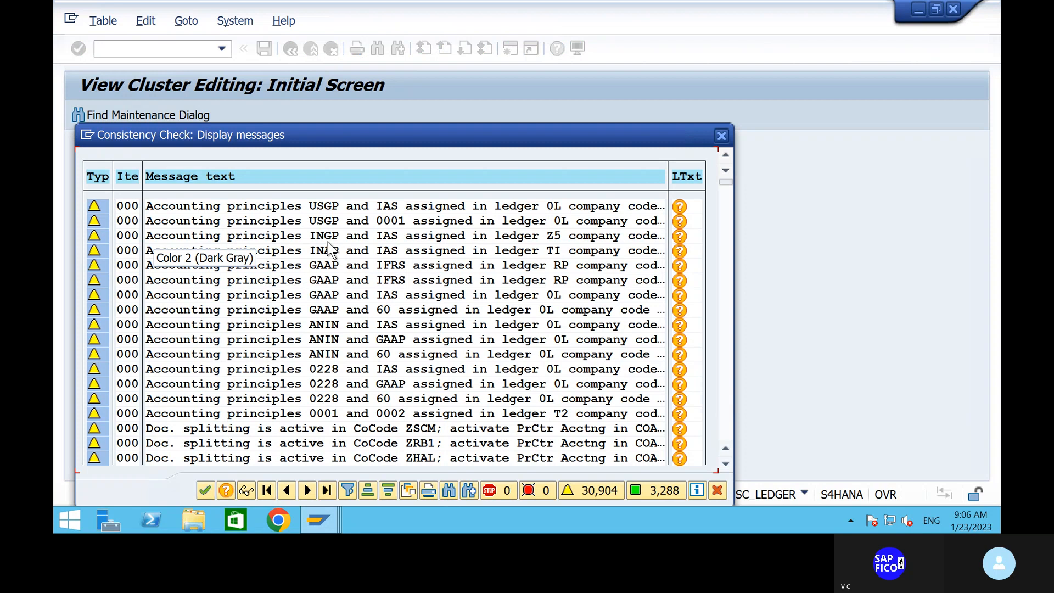
{"action": "left_click", "coordinate": [205, 490]}
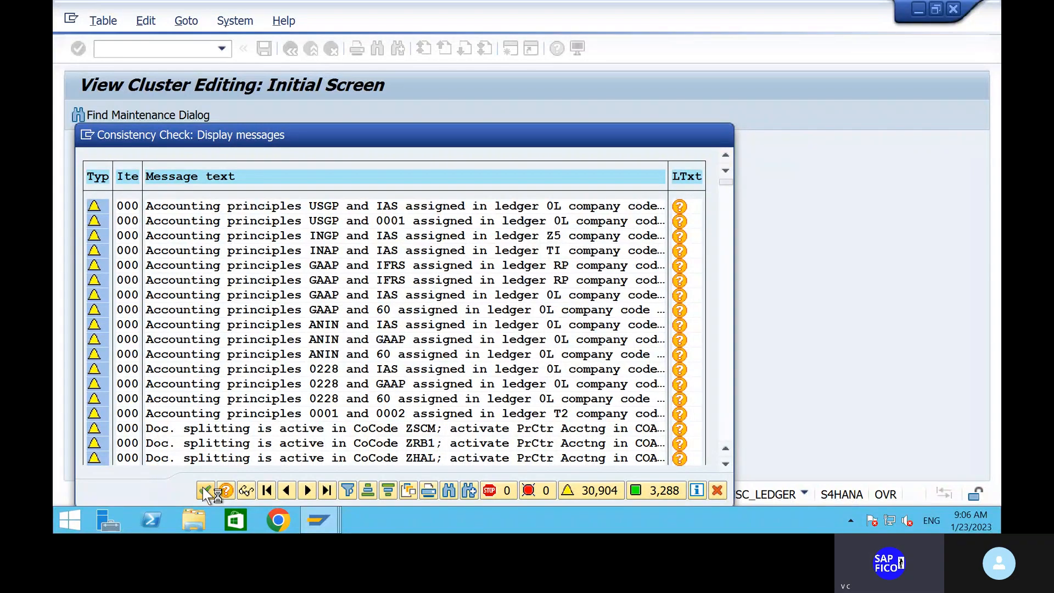
Step: Minimize the remote desktop session to return to the Notepad notes
{"action": "mouse_move", "coordinate": [595, 7]}
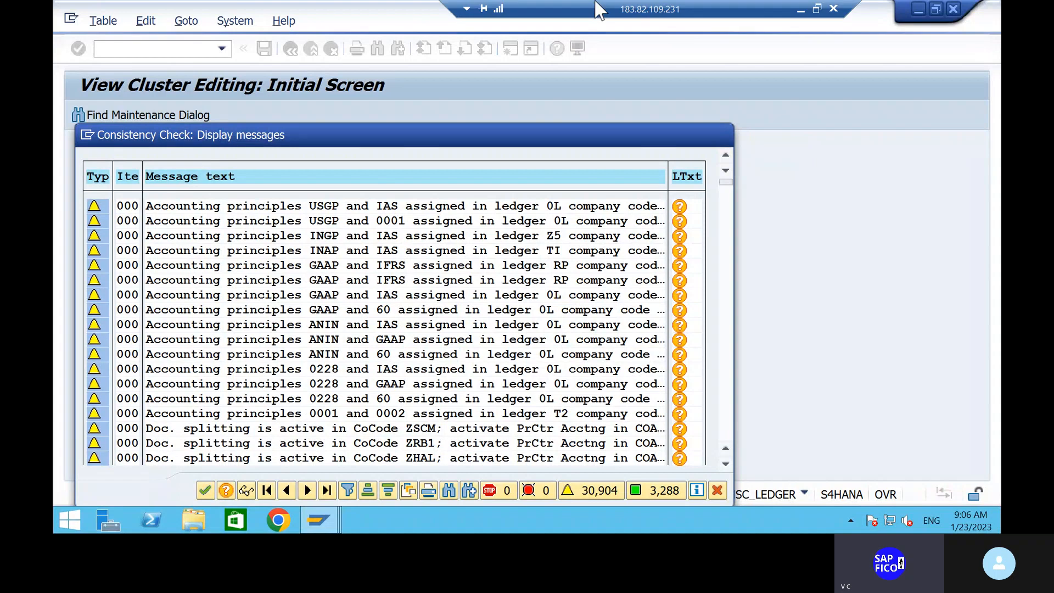
{"action": "left_click", "coordinate": [800, 9]}
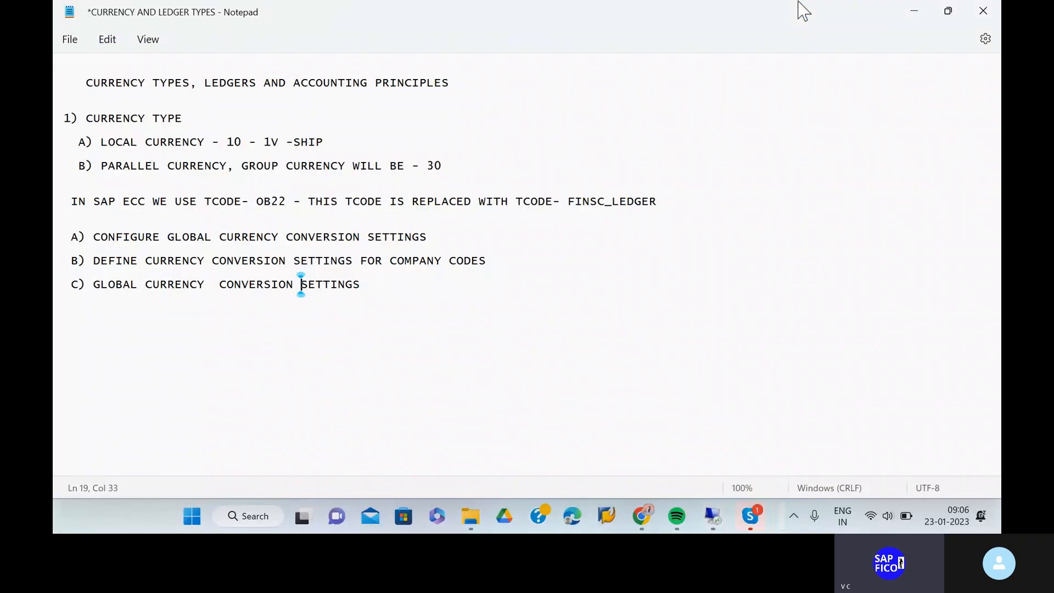
{"action": "left_click", "coordinate": [471, 168]}
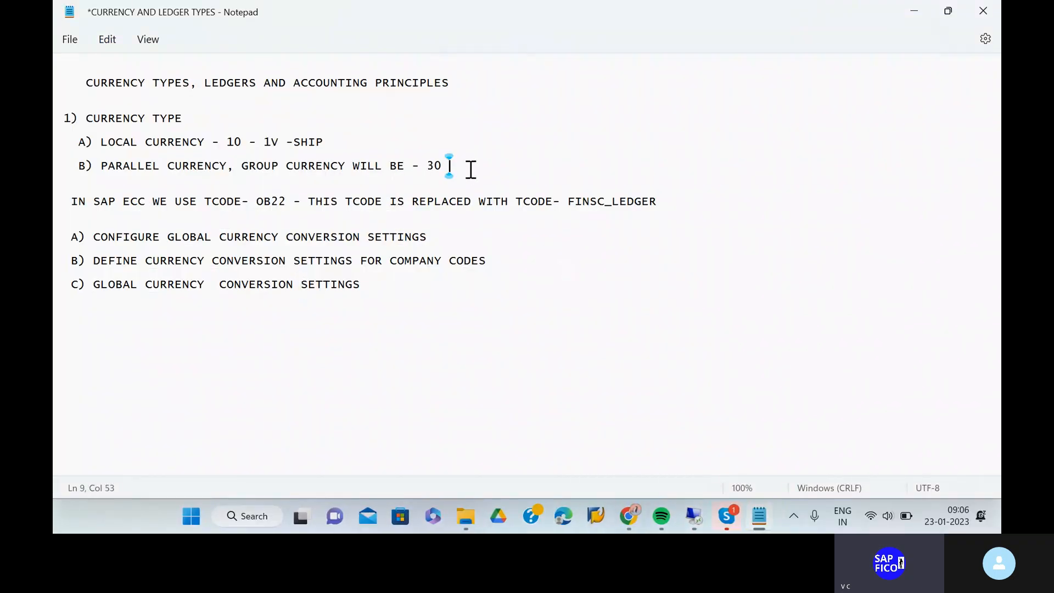
{"action": "type", "text": "2V"}
{"action": "key", "text": "BackSpace"}
{"action": "key", "text": "BackSpace"}
{"action": "key", "text": "BackSpace"}
Step: Append "- 2V SHIP" to the end of item C, GLOBAL CURRENCY CONVERSION SETTINGS, in the notes
{"action": "left_click", "coordinate": [426, 296]}
{"action": "left_click", "coordinate": [381, 281]}
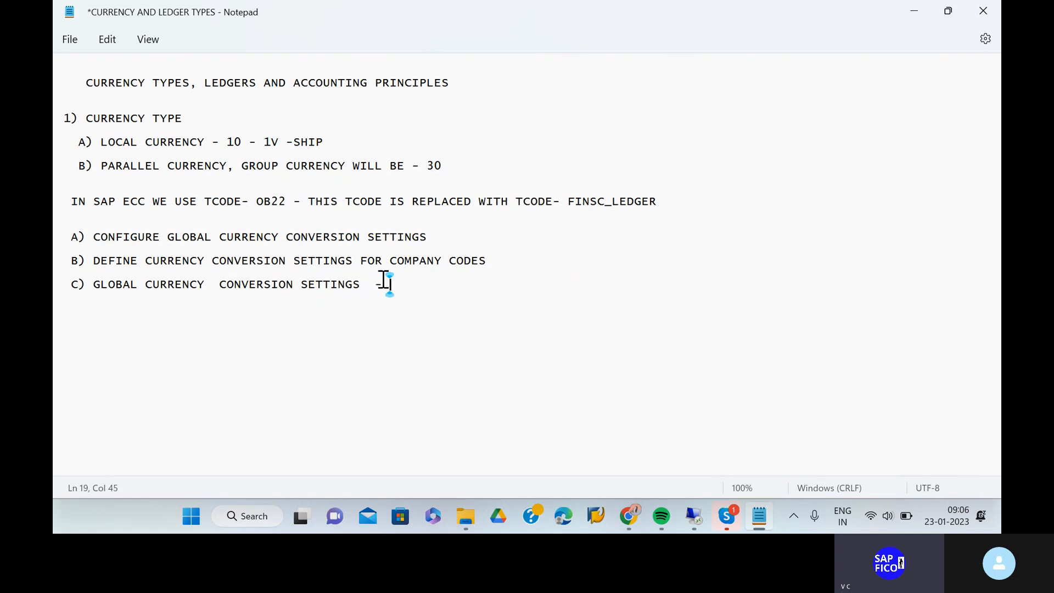
{"action": "type", "text": "2V"}
{"action": "type", "text": "S"}
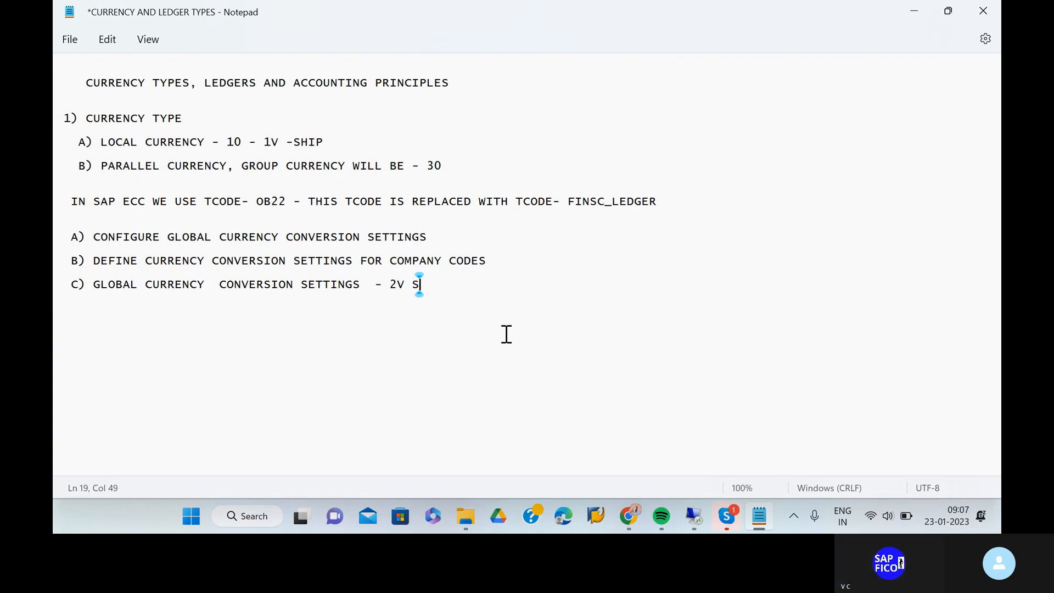
{"action": "type", "text": "HIP"}
Step: Switch back to the SAP session and open the Global Currency Conversion Settings
{"action": "left_click", "coordinate": [696, 520]}
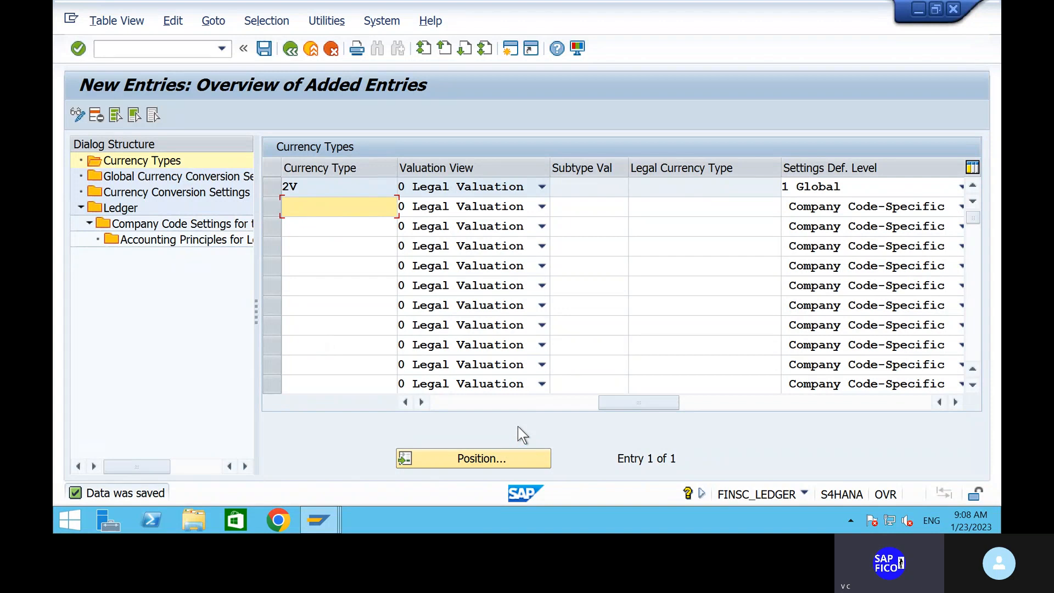
{"action": "left_click", "coordinate": [212, 178]}
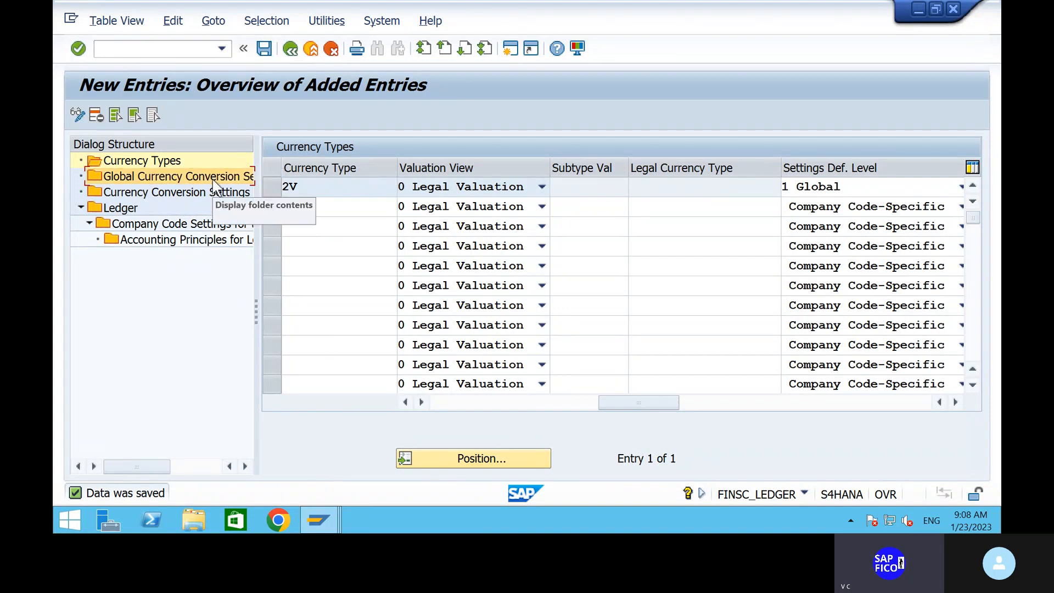
{"action": "double_click", "coordinate": [212, 179]}
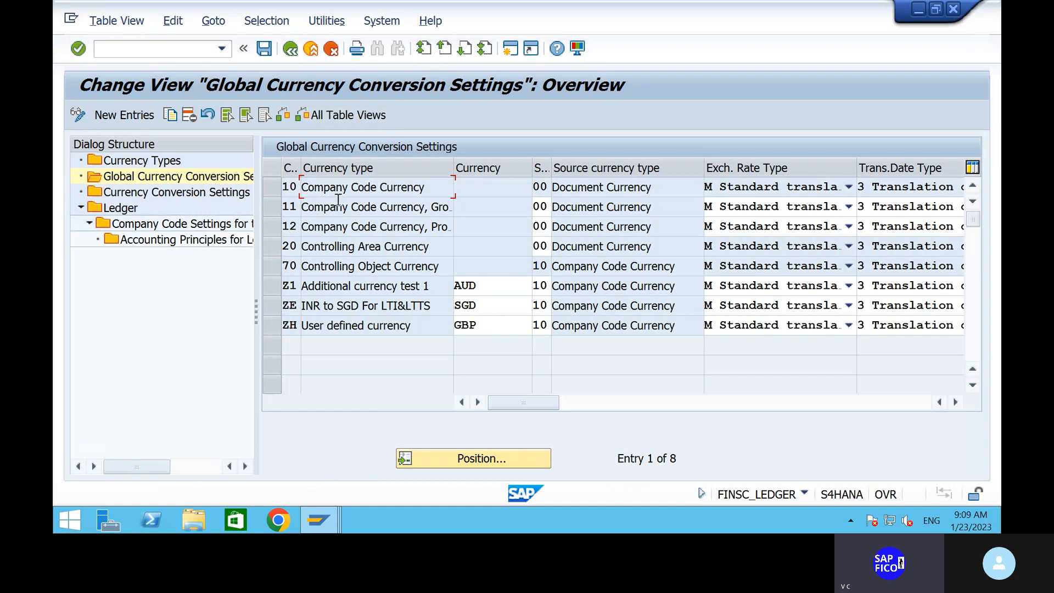
Step: Create a new global currency conversion entry for currency type 1V with the currency INR
{"action": "left_click", "coordinate": [124, 115]}
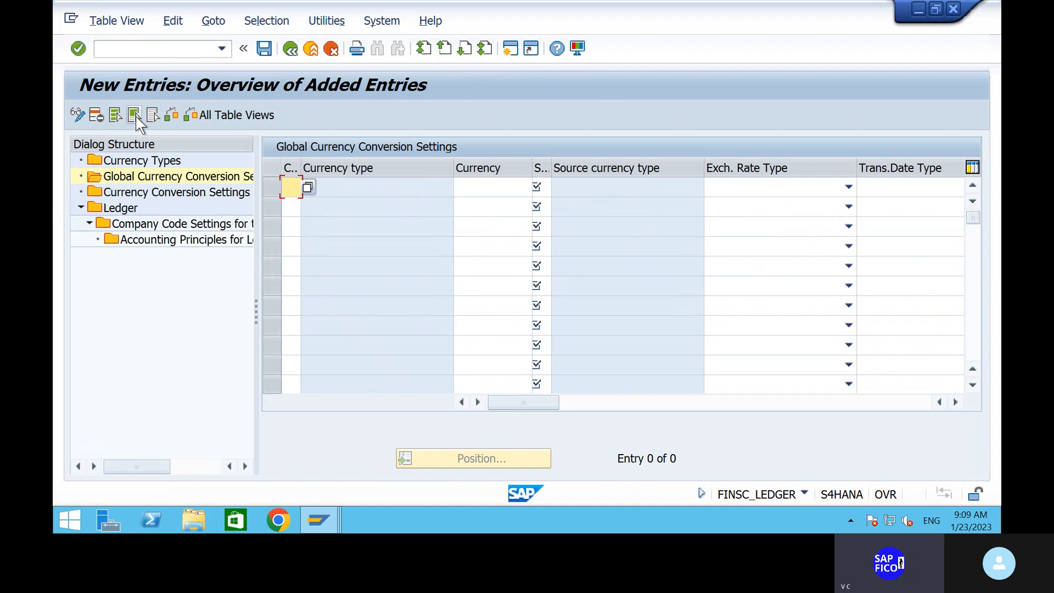
{"action": "left_click", "coordinate": [305, 192]}
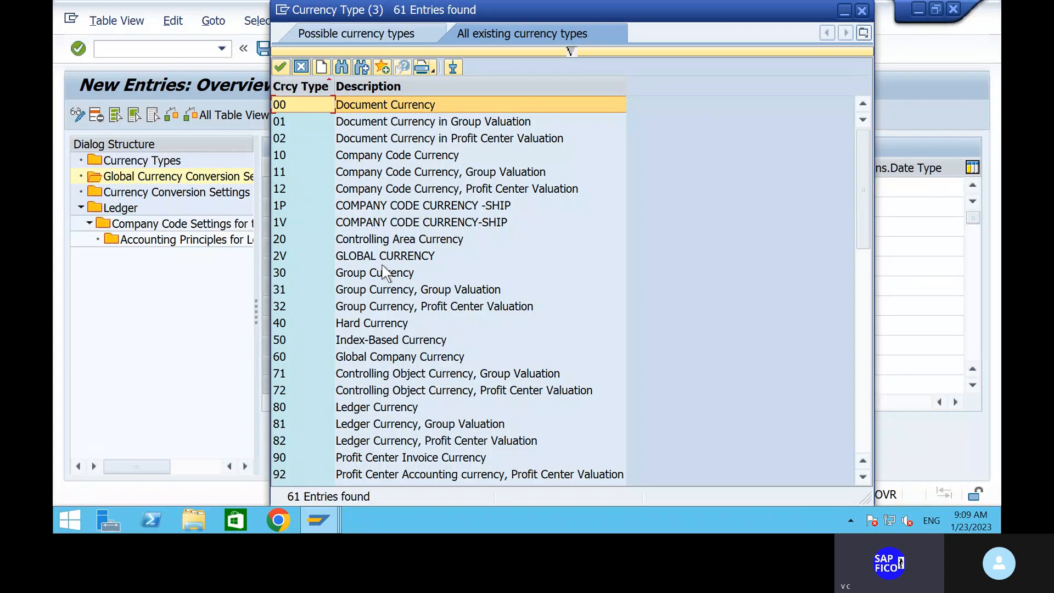
{"action": "left_click", "coordinate": [423, 212]}
{"action": "left_click", "coordinate": [427, 224]}
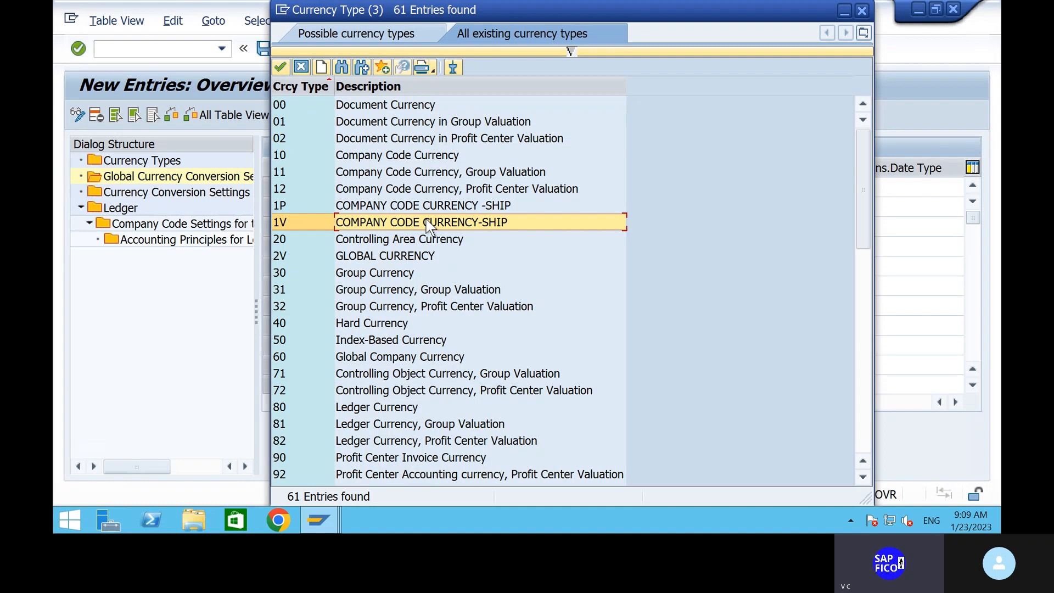
{"action": "double_click", "coordinate": [427, 223]}
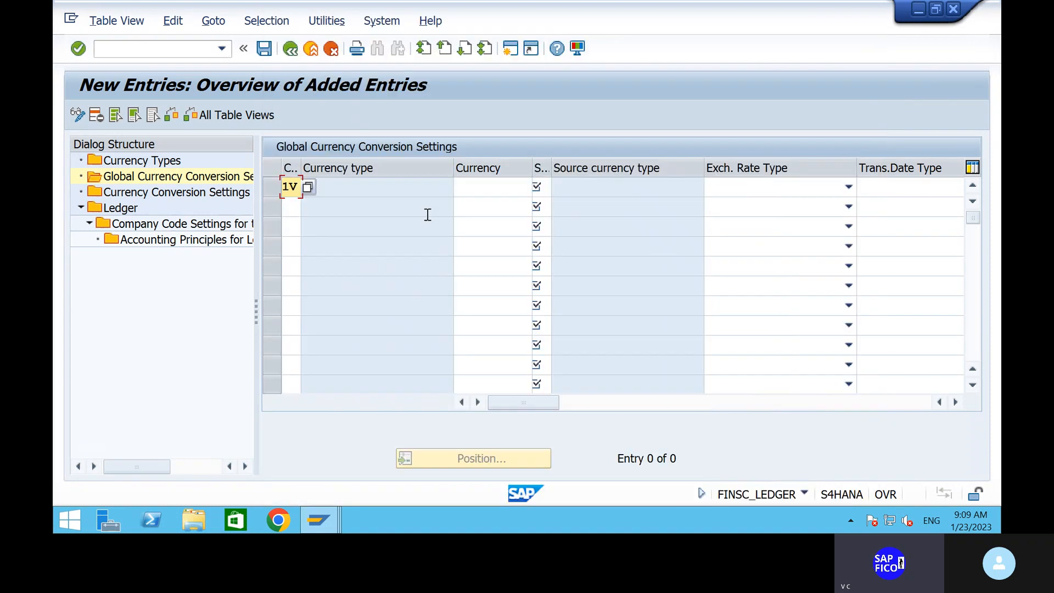
{"action": "left_click", "coordinate": [486, 191]}
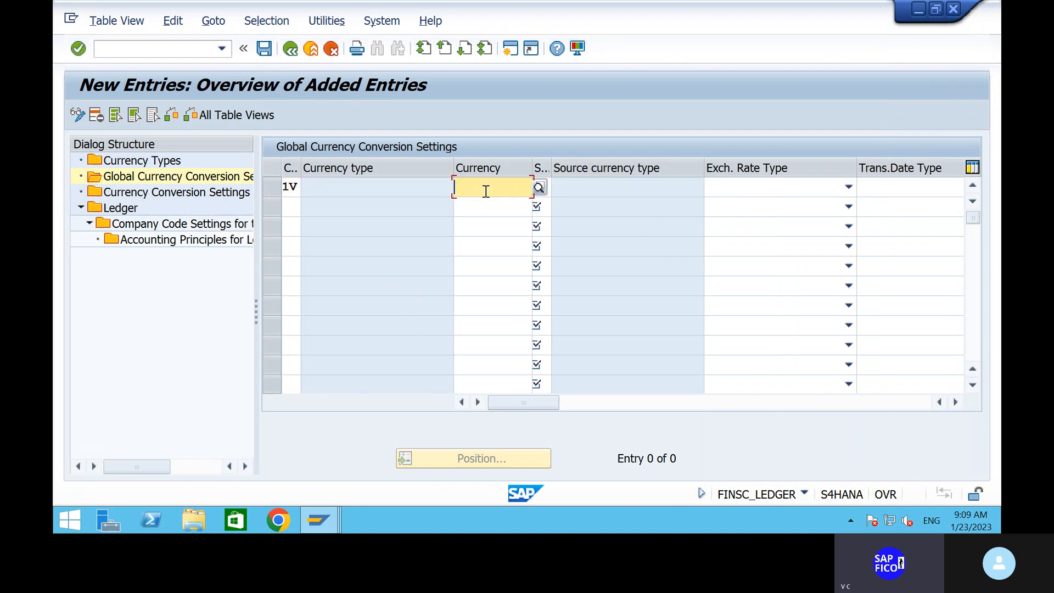
{"action": "type", "text": "INR"}
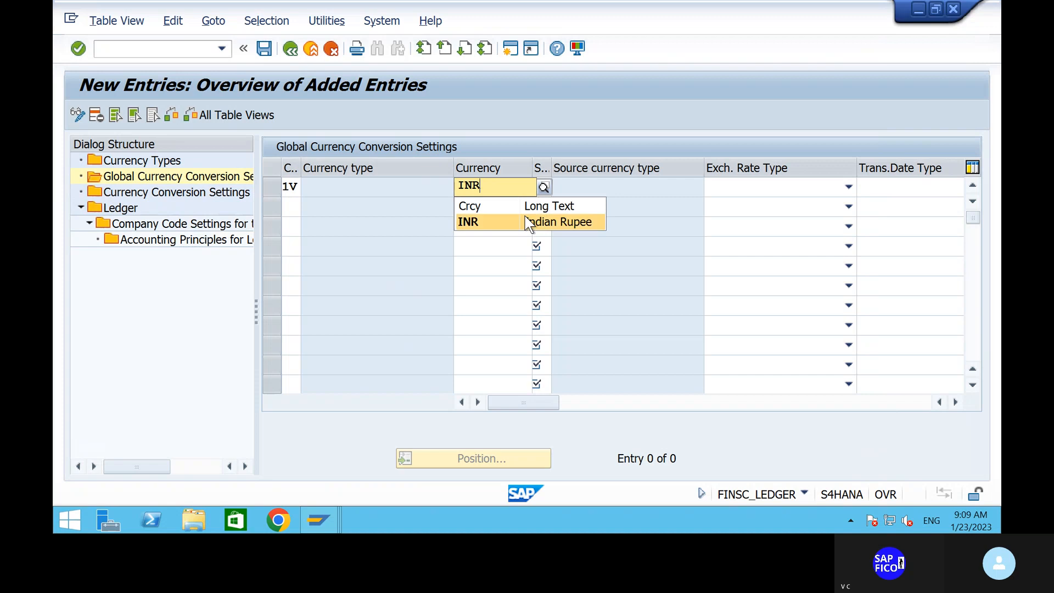
{"action": "left_click", "coordinate": [528, 223]}
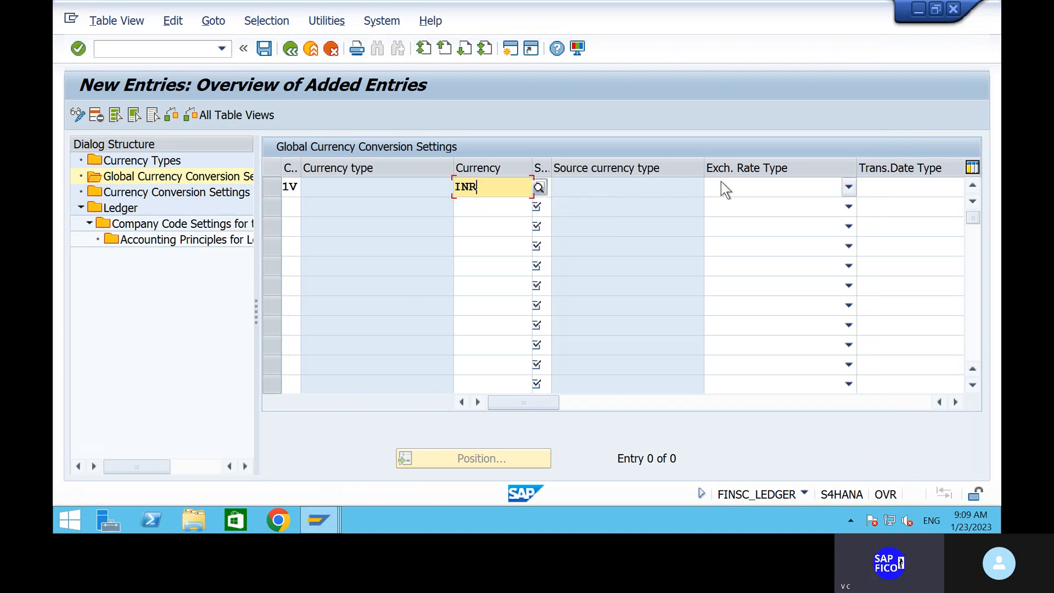
Step: Choose 10 Company Code Currency as the source currency type for the 1V conversion entry
{"action": "left_click", "coordinate": [721, 188]}
{"action": "left_click", "coordinate": [545, 183]}
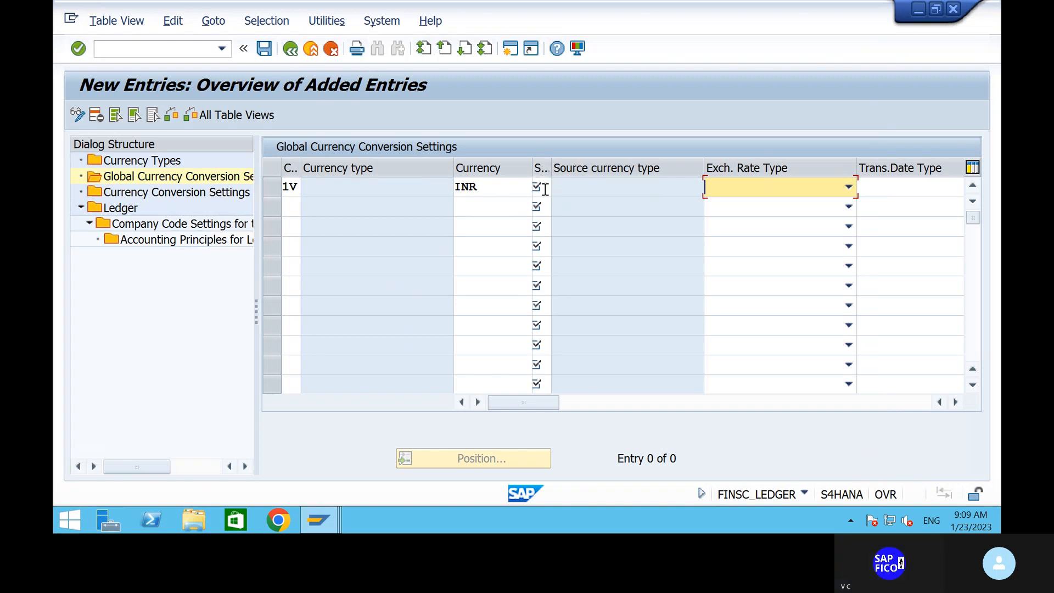
{"action": "left_click", "coordinate": [545, 188]}
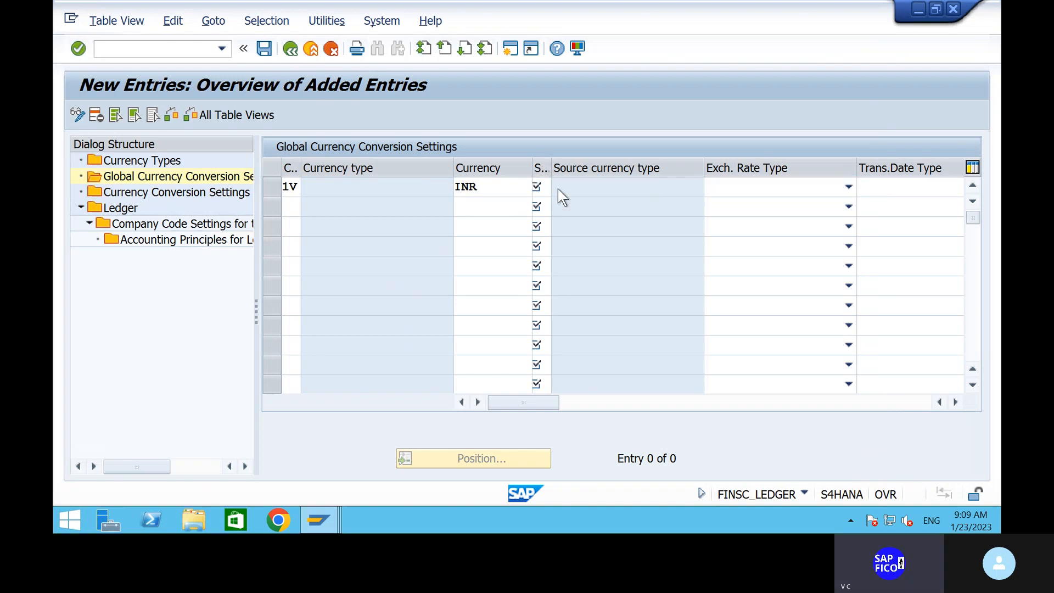
{"action": "left_click", "coordinate": [557, 189]}
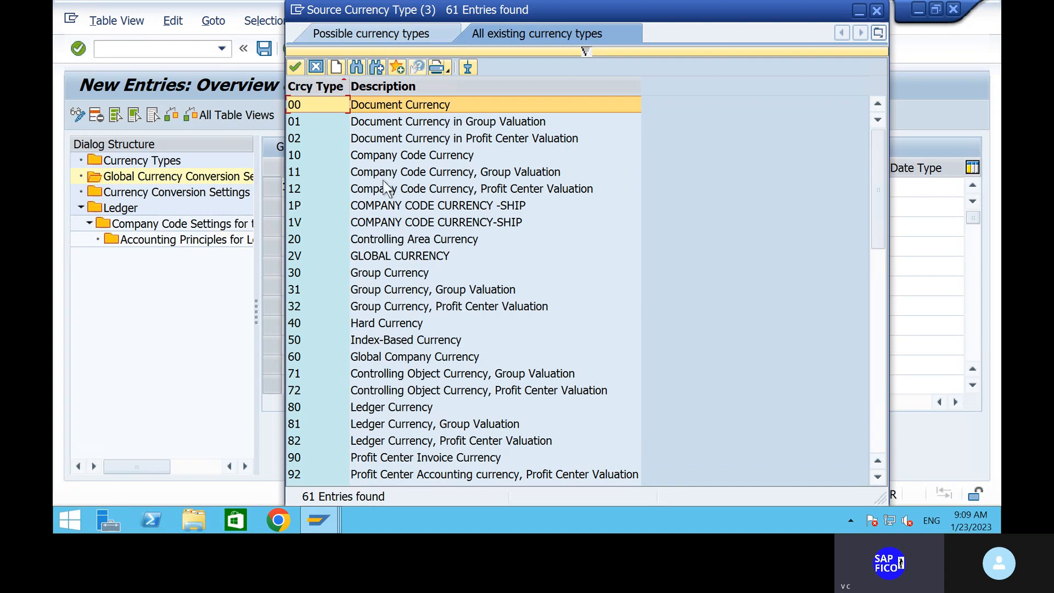
{"action": "left_click", "coordinate": [430, 222]}
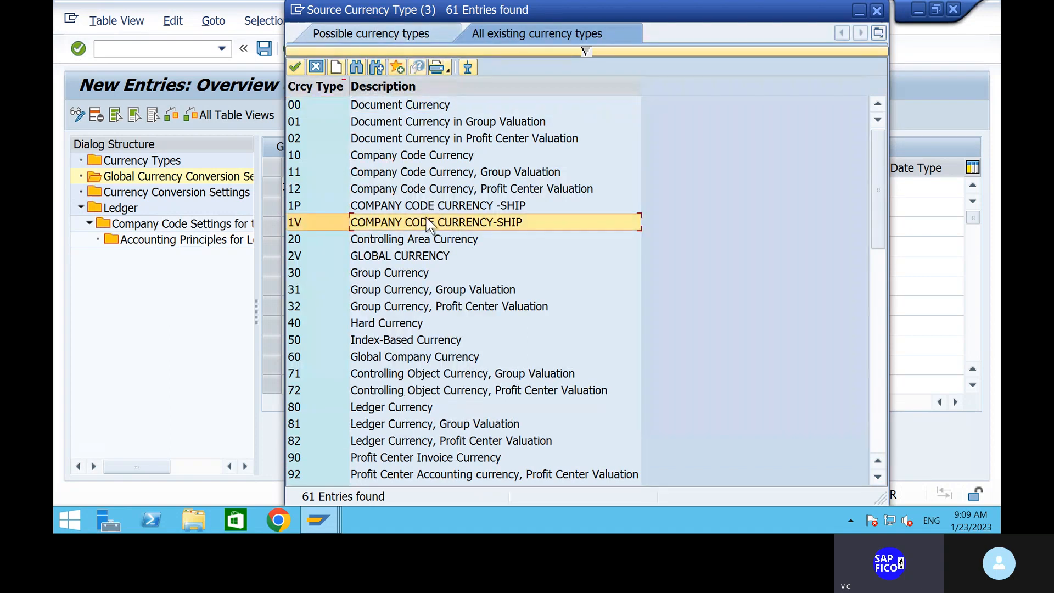
{"action": "left_click", "coordinate": [425, 156]}
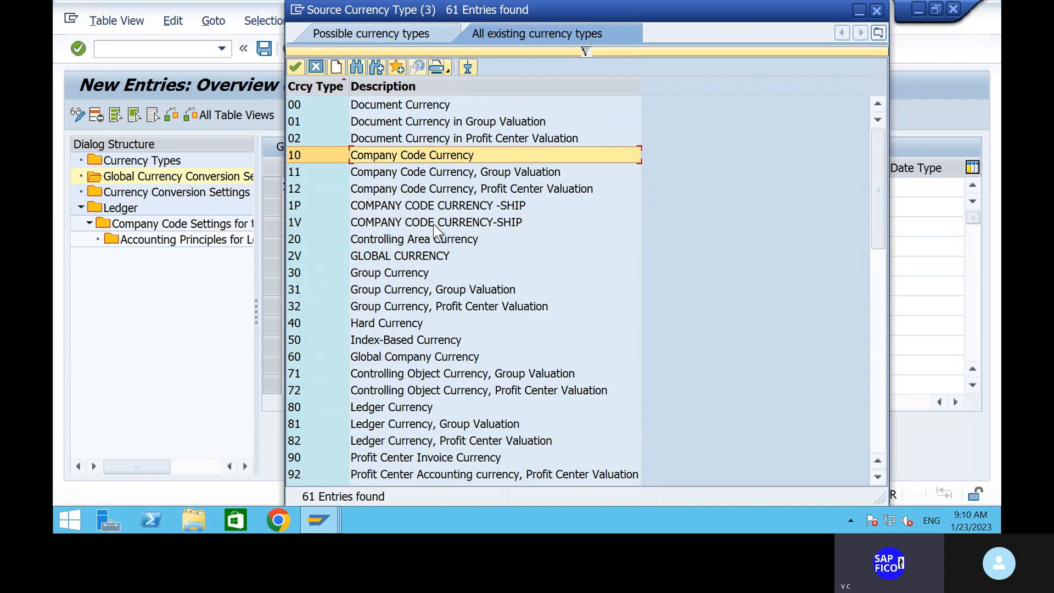
{"action": "double_click", "coordinate": [398, 154]}
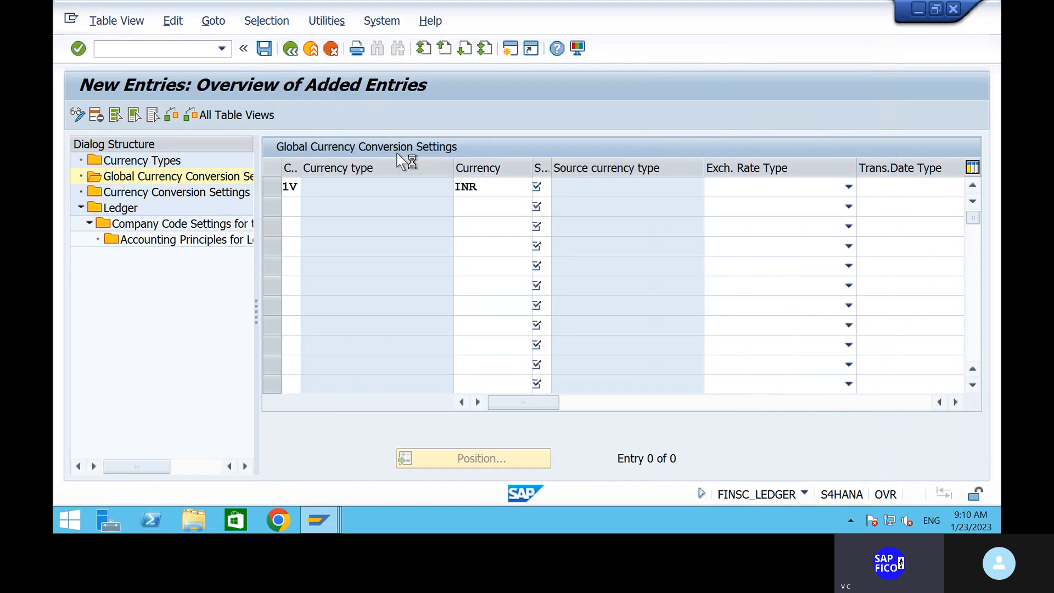
Step: Set the exchange rate type of the 1V conversion entry to M Standard translation at average rate
{"action": "left_click", "coordinate": [747, 190]}
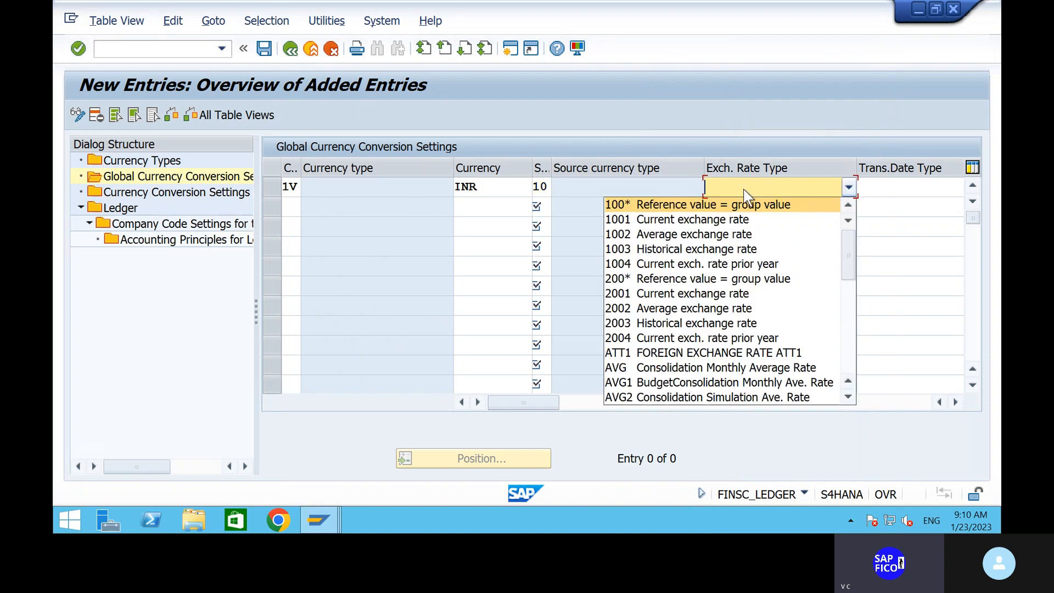
{"action": "scroll", "coordinate": [712, 302], "scroll_direction": "down", "scroll_amount": 3}
{"action": "scroll", "coordinate": [713, 310], "scroll_direction": "up", "scroll_amount": 2}
{"action": "scroll", "coordinate": [714, 310], "scroll_direction": "up", "scroll_amount": 2}
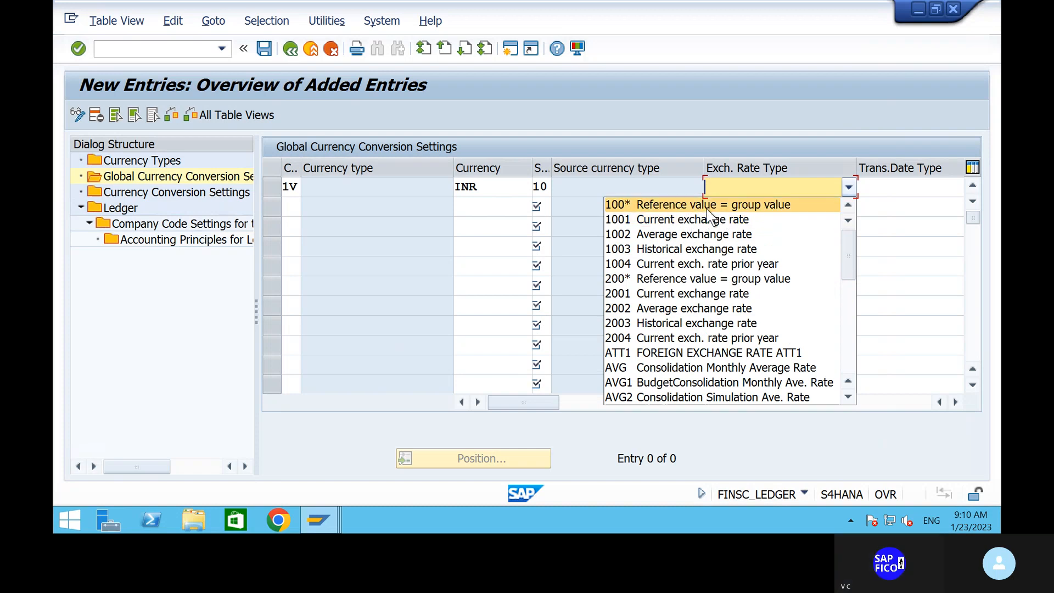
{"action": "scroll", "coordinate": [696, 321], "scroll_direction": "down", "scroll_amount": 3}
{"action": "scroll", "coordinate": [696, 324], "scroll_direction": "down", "scroll_amount": 3}
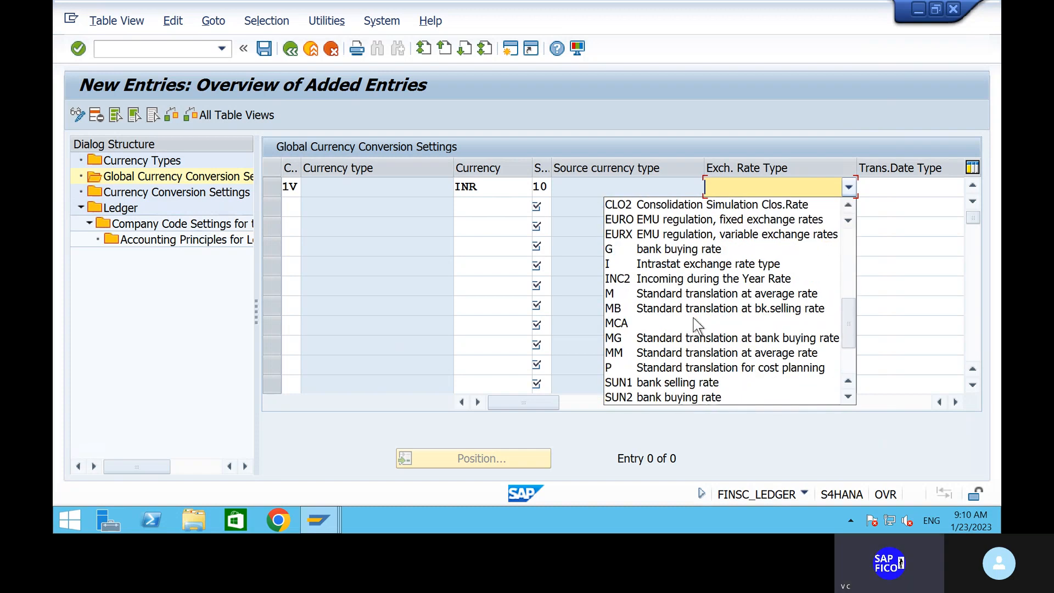
{"action": "left_click", "coordinate": [694, 295]}
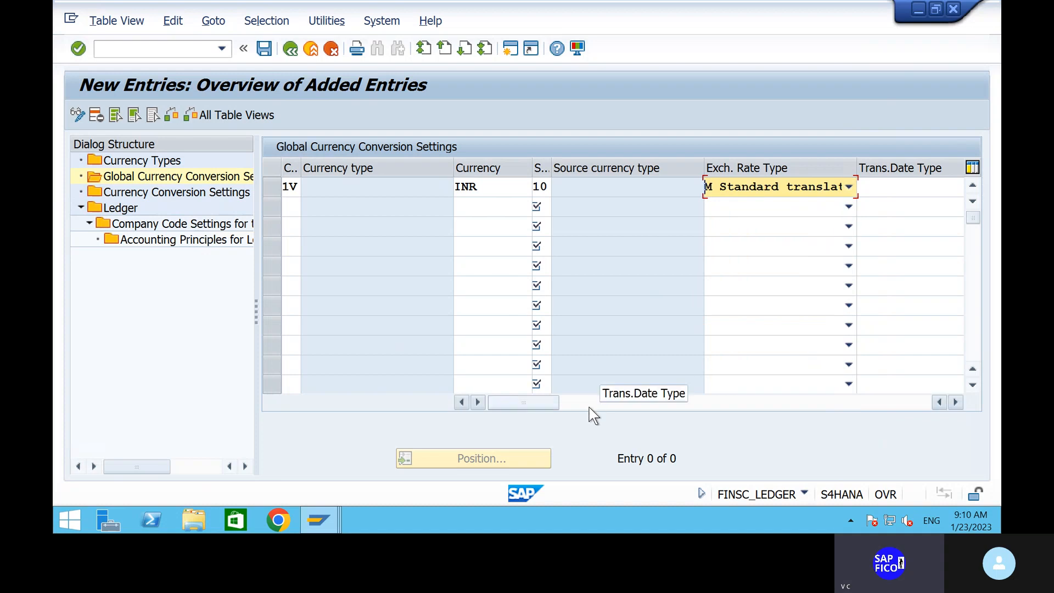
Step: Set the translation date type of the 1V conversion entry to 3 Translation date
{"action": "left_click", "coordinate": [604, 401]}
{"action": "left_click", "coordinate": [854, 191]}
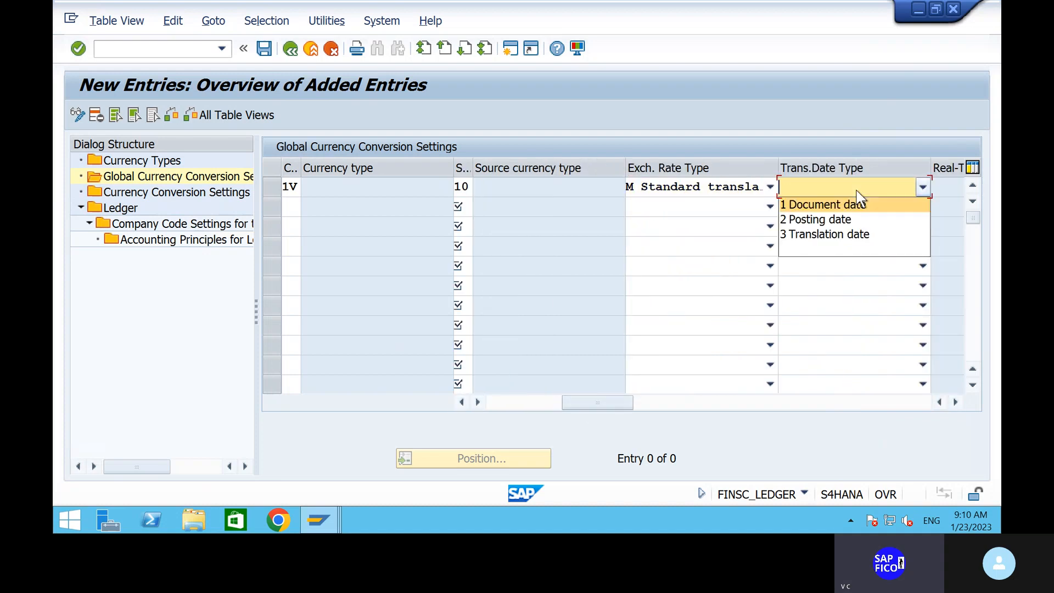
{"action": "left_click", "coordinate": [849, 209]}
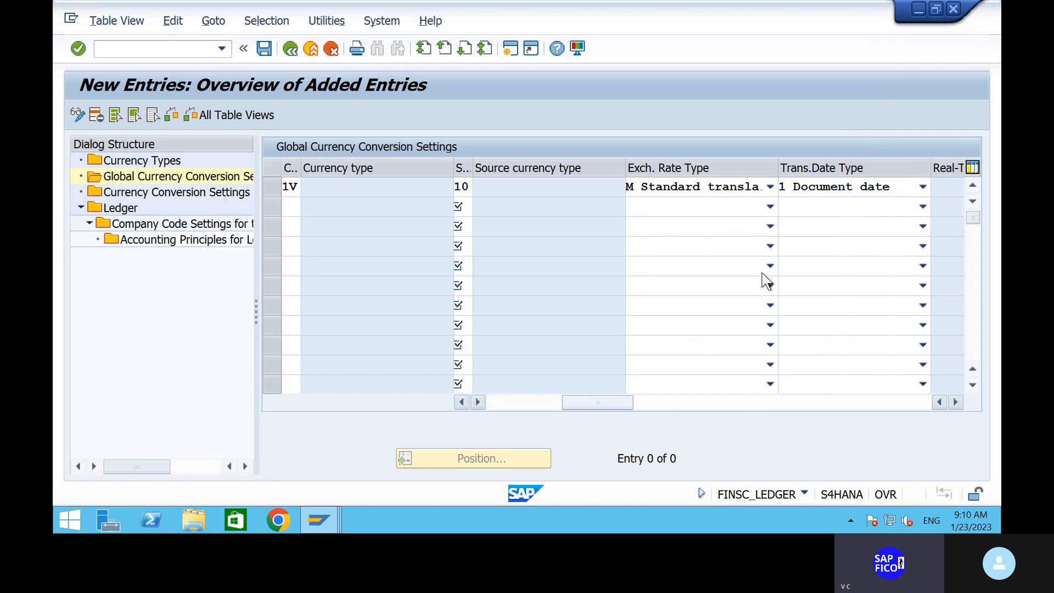
{"action": "left_click", "coordinate": [860, 194]}
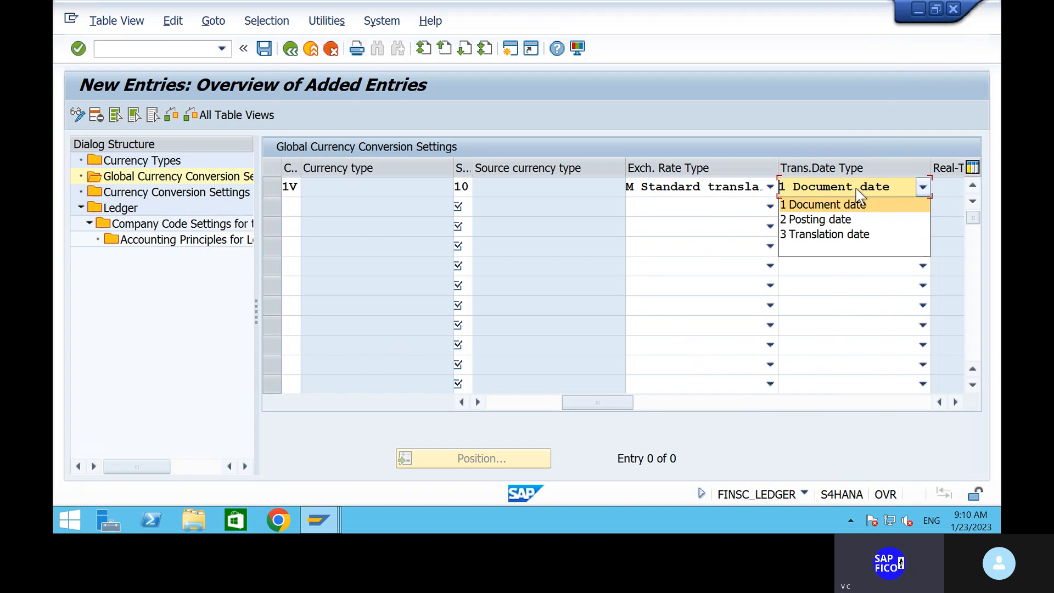
{"action": "left_click", "coordinate": [846, 218]}
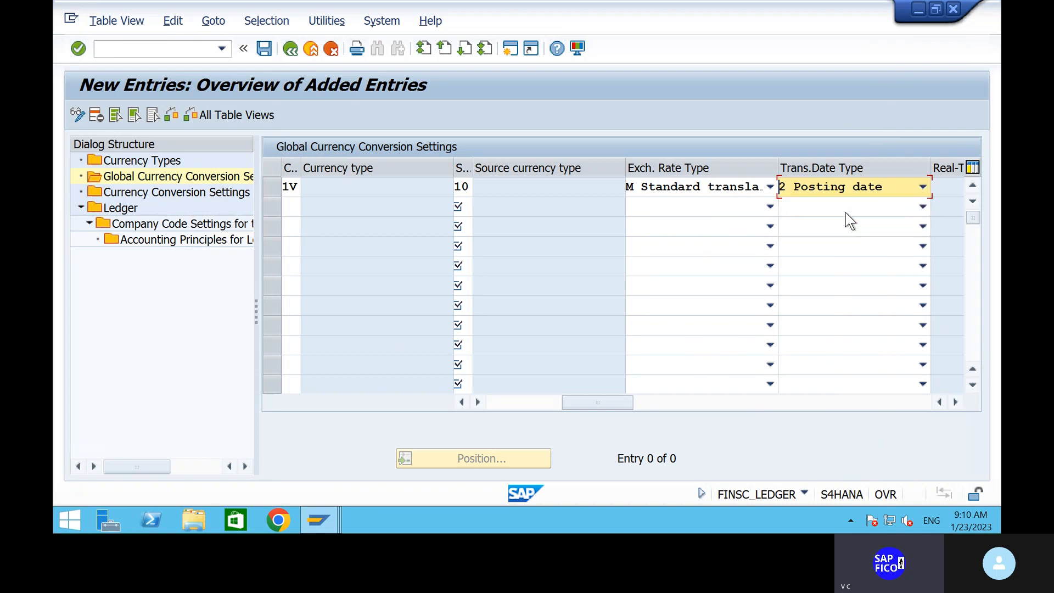
{"action": "left_click", "coordinate": [859, 188]}
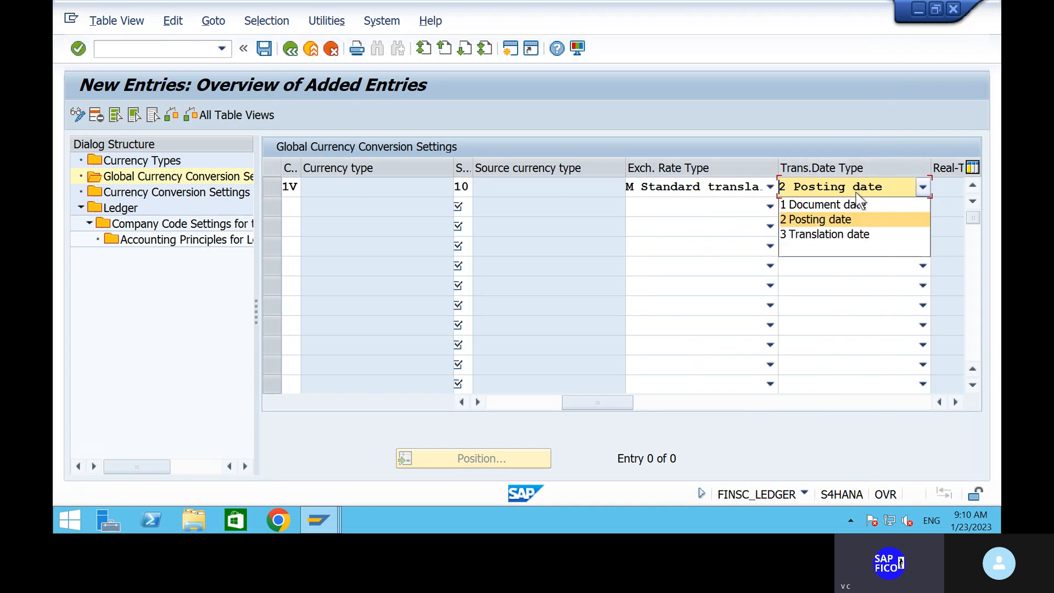
{"action": "left_click", "coordinate": [854, 233]}
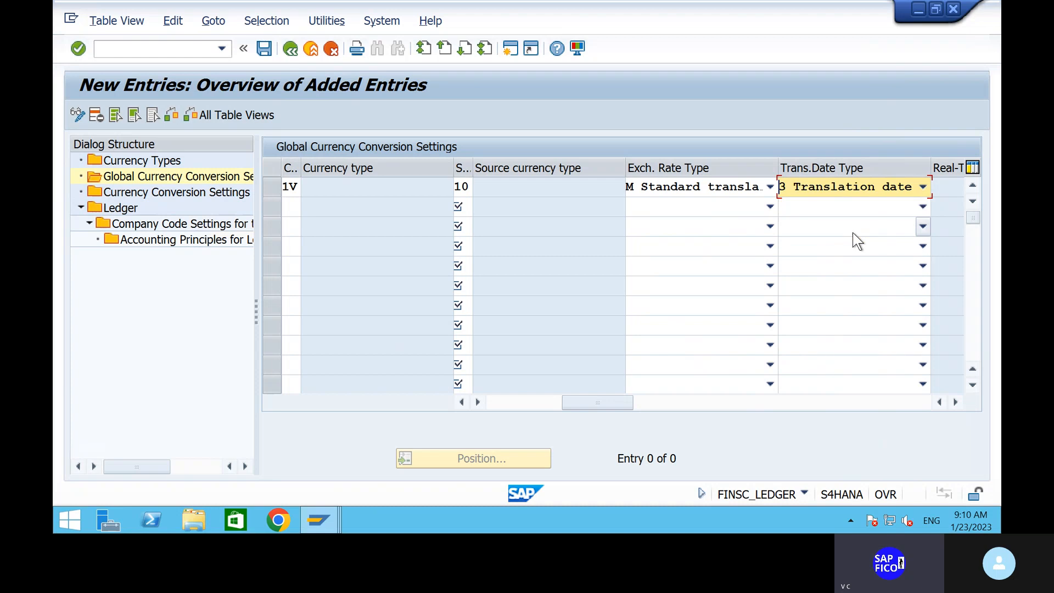
{"action": "left_click", "coordinate": [656, 402]}
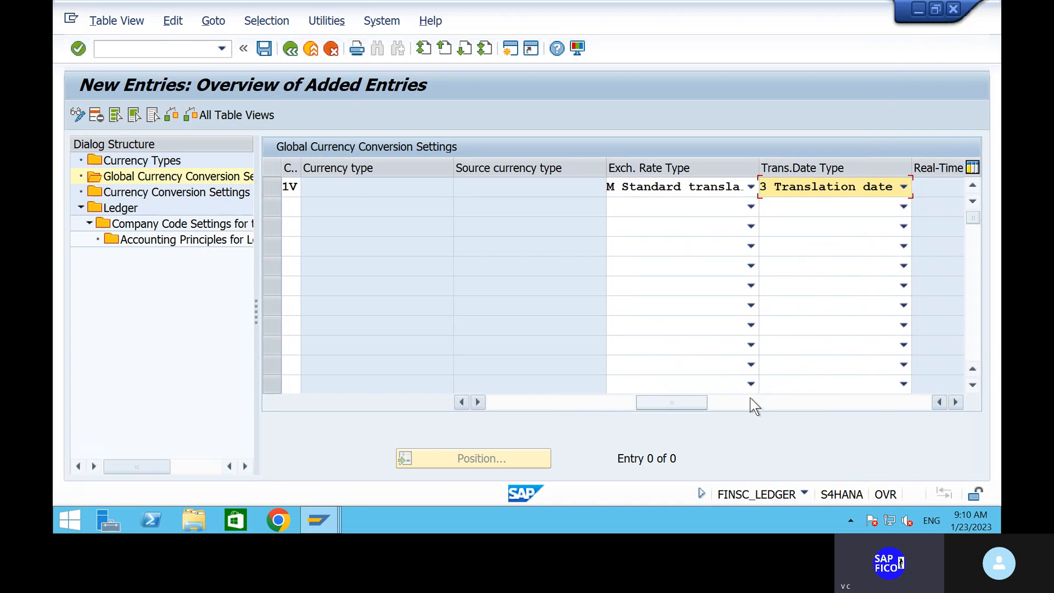
{"action": "left_click", "coordinate": [749, 398]}
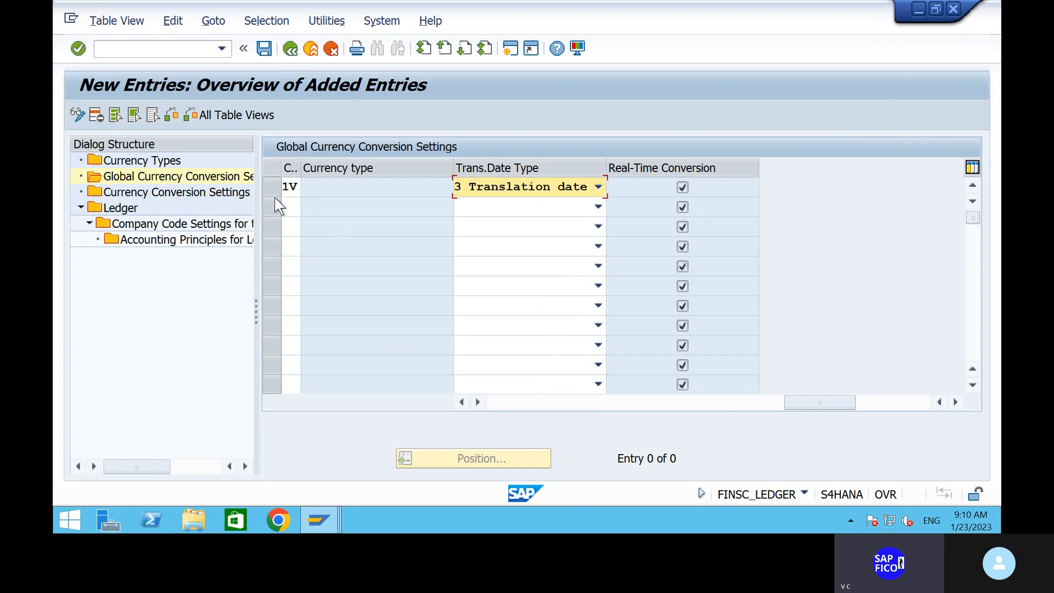
Step: Try to confirm the new 1V global currency conversion entry and close the consistency check messages
{"action": "left_click", "coordinate": [288, 189]}
{"action": "key", "text": "Return"}
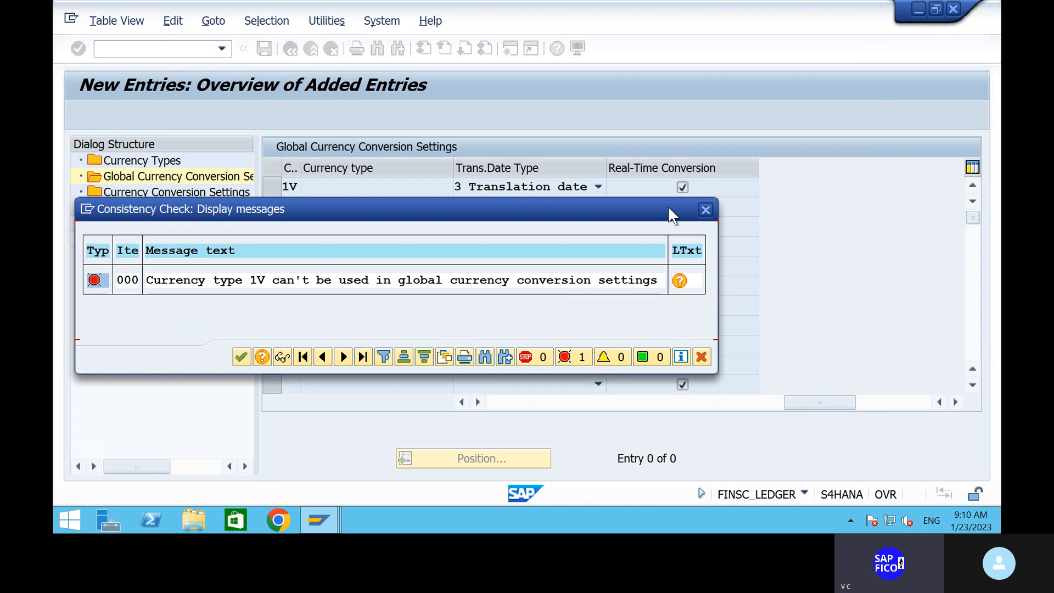
{"action": "left_click", "coordinate": [705, 209]}
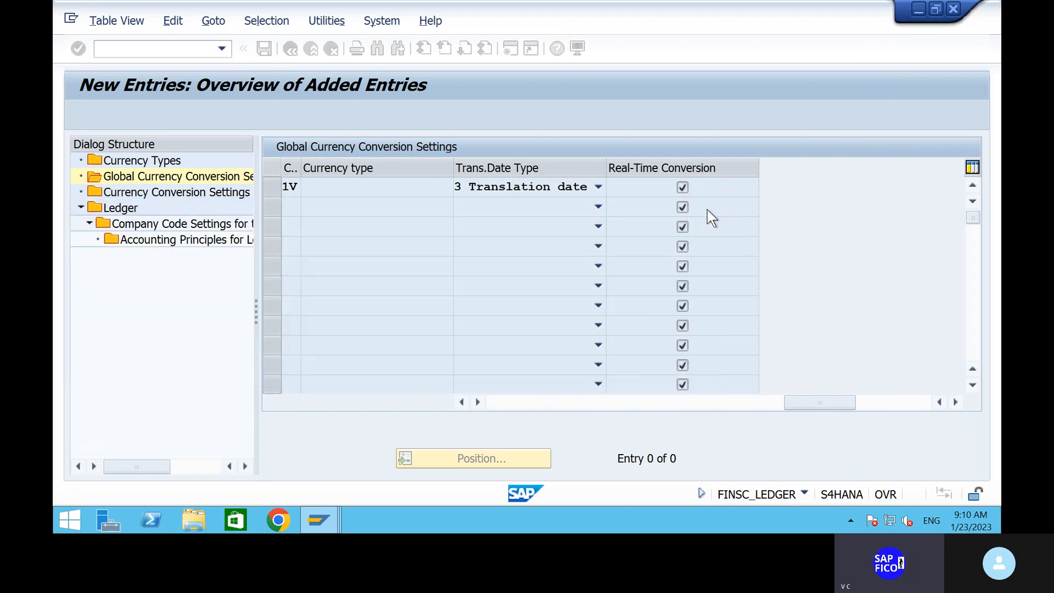
Step: Review the list of existing currency types for the 1V entry without choosing another one
{"action": "left_click", "coordinate": [519, 401]}
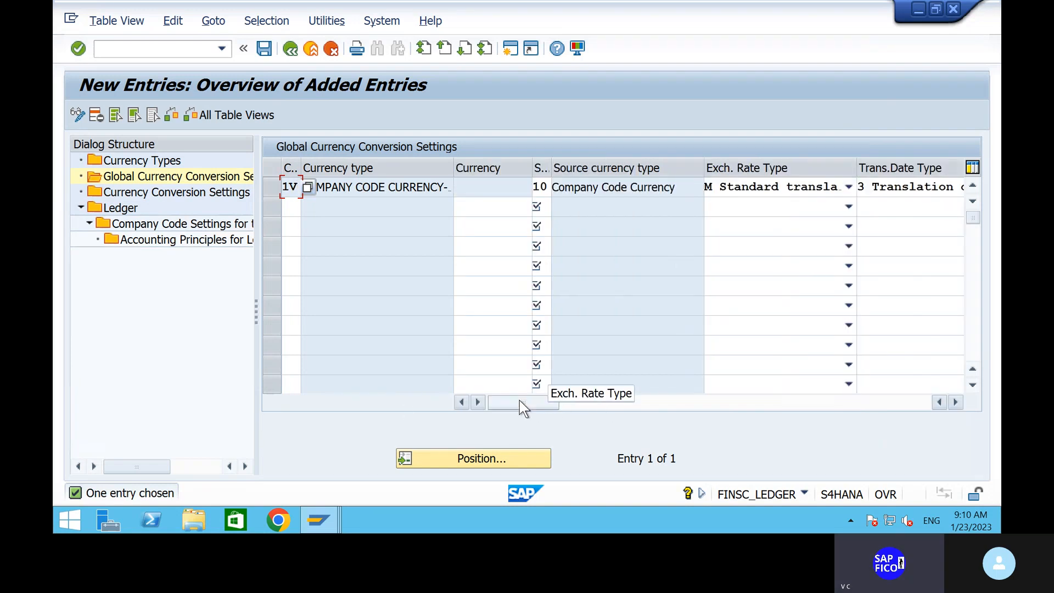
{"action": "left_click", "coordinate": [311, 190]}
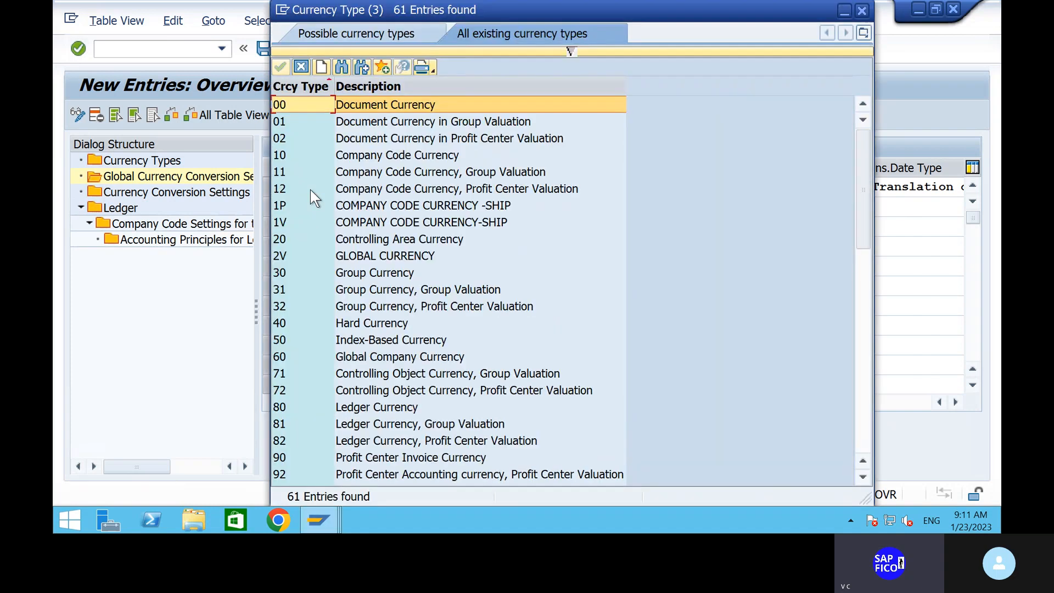
{"action": "left_click", "coordinate": [863, 10]}
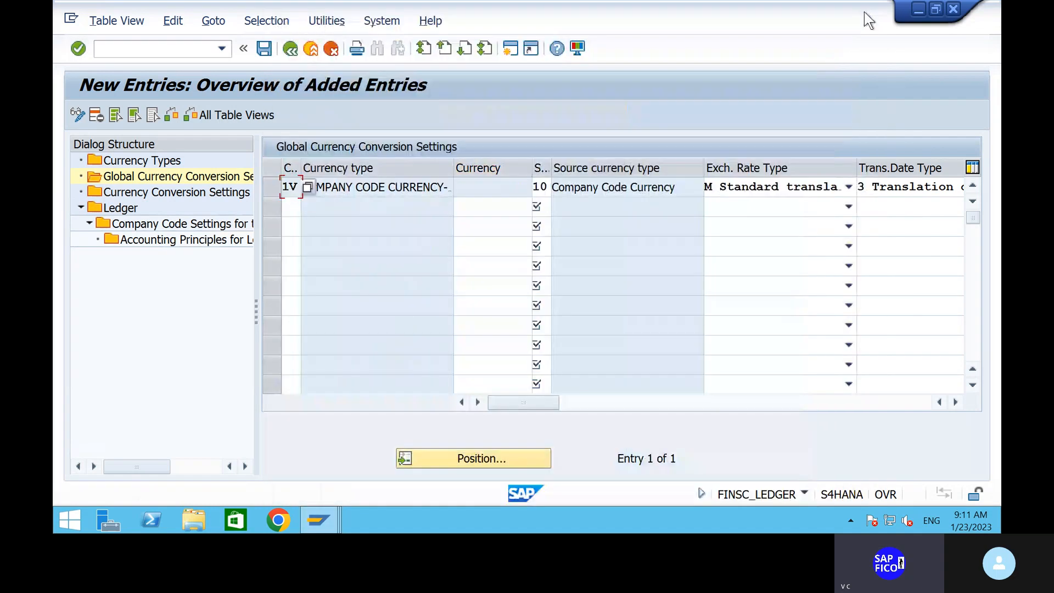
{"action": "left_click", "coordinate": [306, 189]}
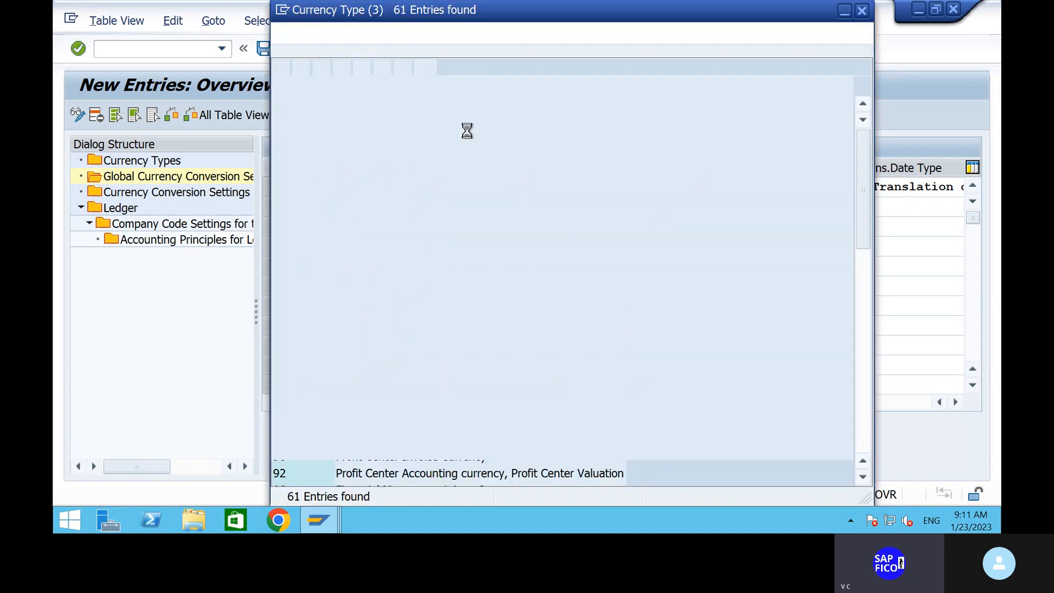
{"action": "left_click", "coordinate": [862, 10]}
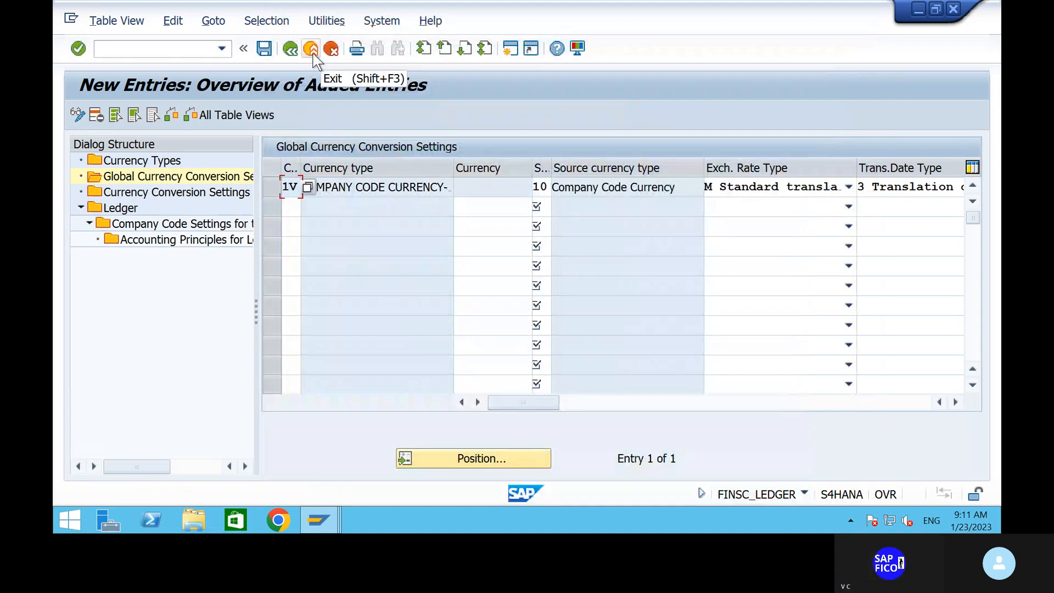
Step: Leave the new entries view and delete the 1V entry from the Global Currency Conversion Settings
{"action": "left_click", "coordinate": [331, 48]}
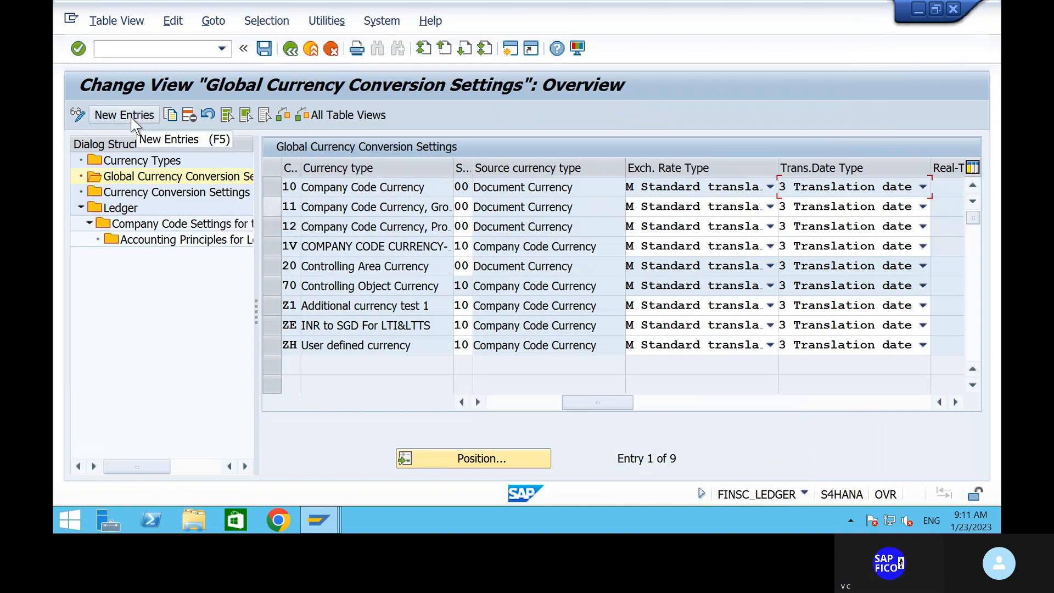
{"action": "left_click", "coordinate": [271, 246]}
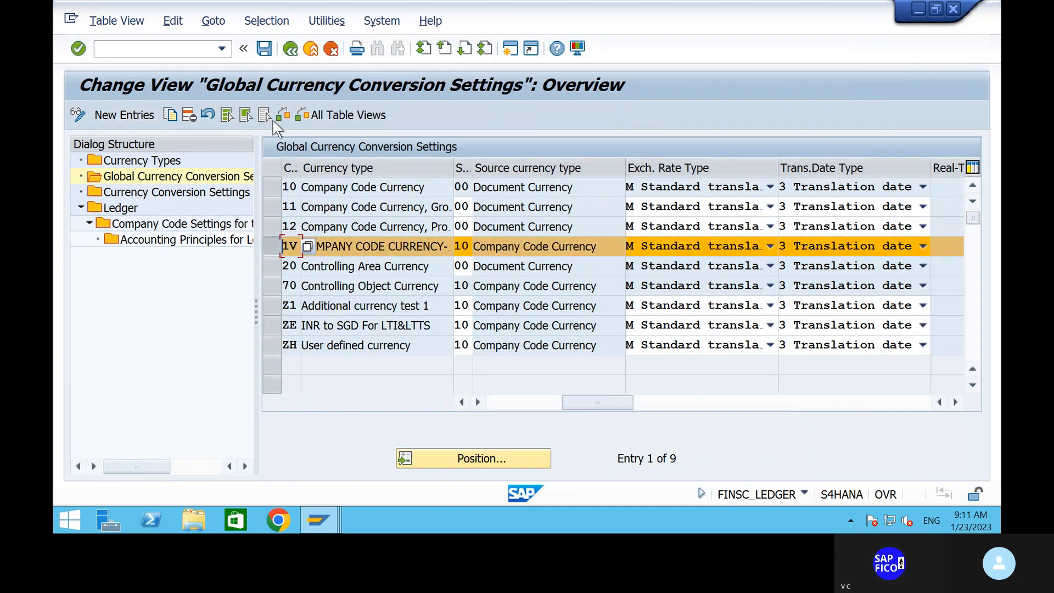
{"action": "left_click", "coordinate": [191, 123]}
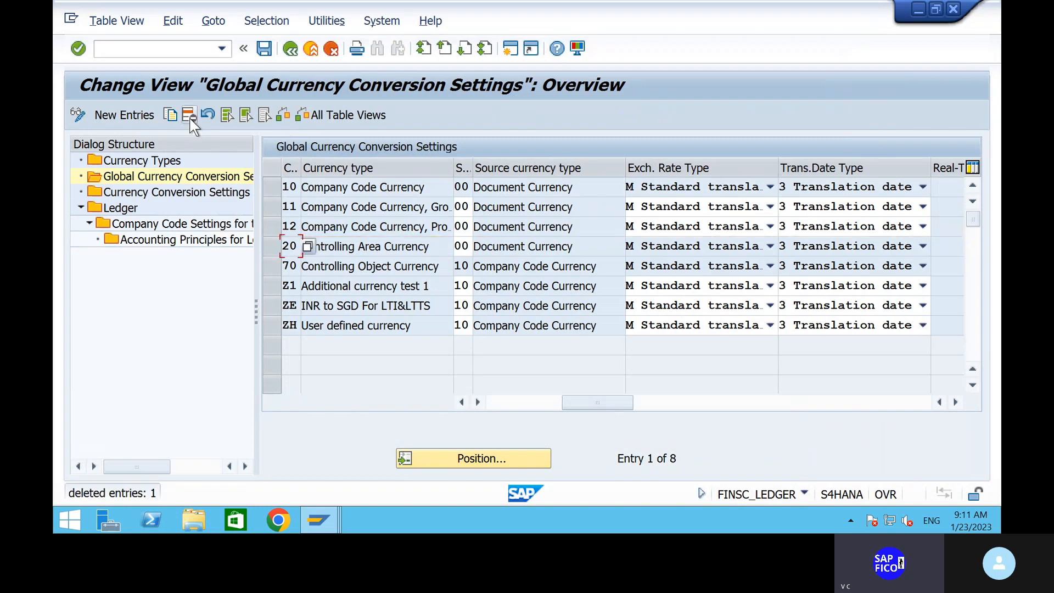
Step: Create a new global currency conversion entry for currency type 2V with source currency type 10 Company Code Currency
{"action": "left_click", "coordinate": [127, 116]}
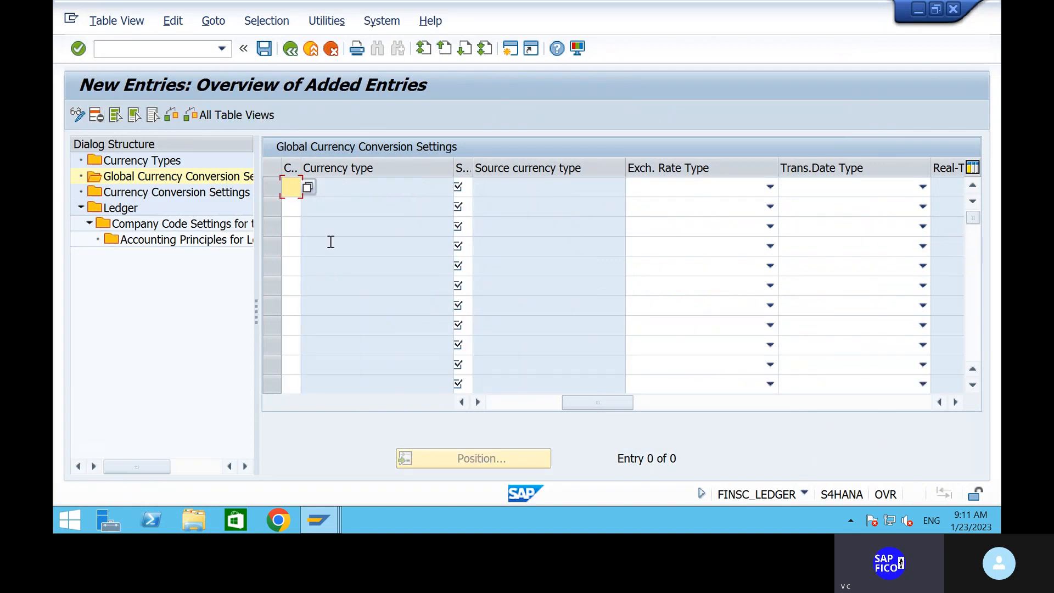
{"action": "left_click", "coordinate": [312, 199]}
{"action": "key", "text": "F4"}
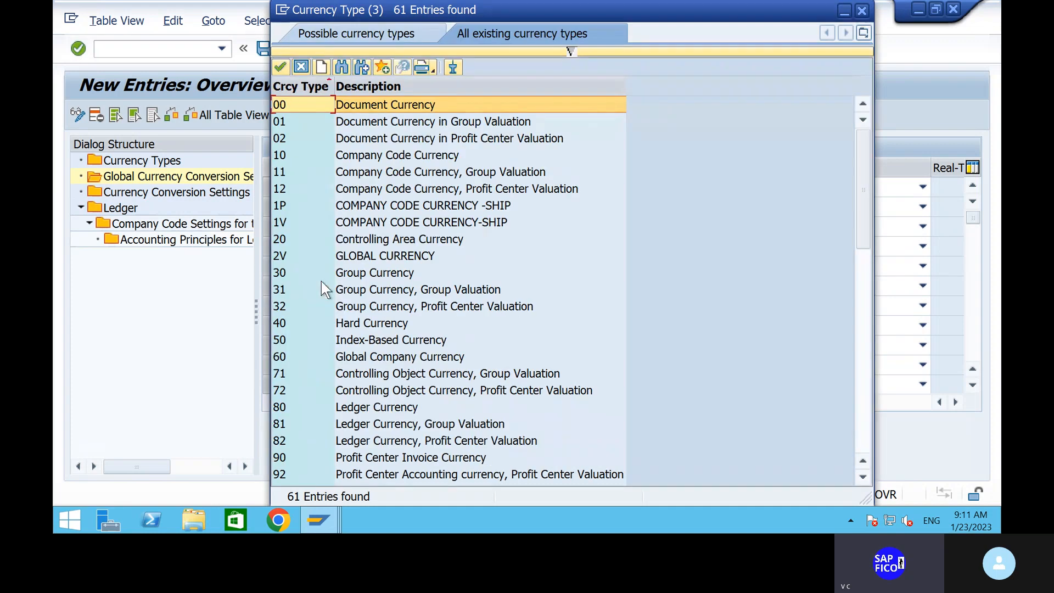
{"action": "double_click", "coordinate": [360, 256]}
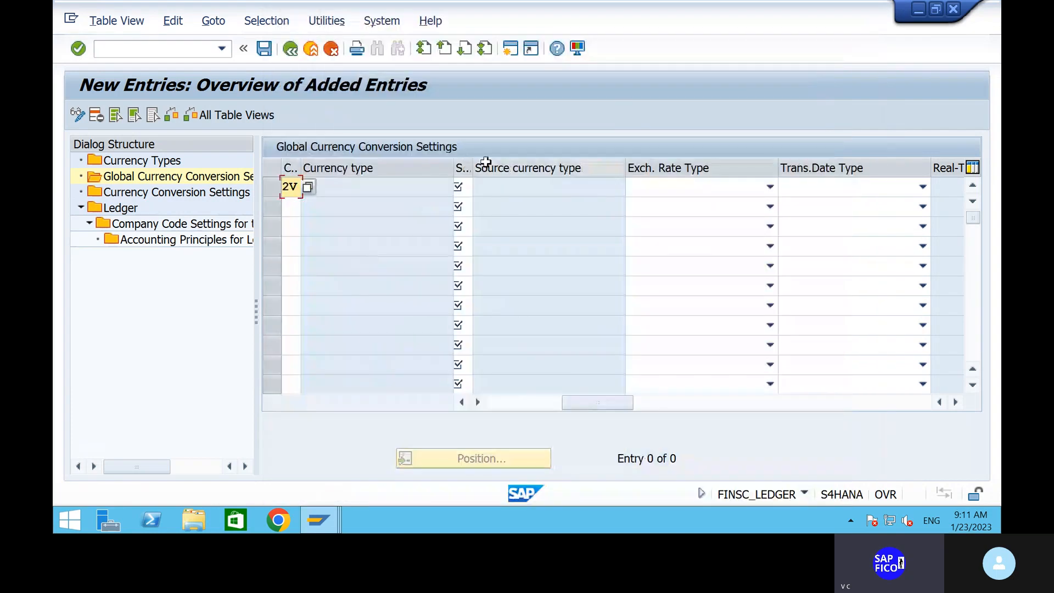
{"action": "left_click", "coordinate": [463, 188]}
{"action": "left_click", "coordinate": [479, 187]}
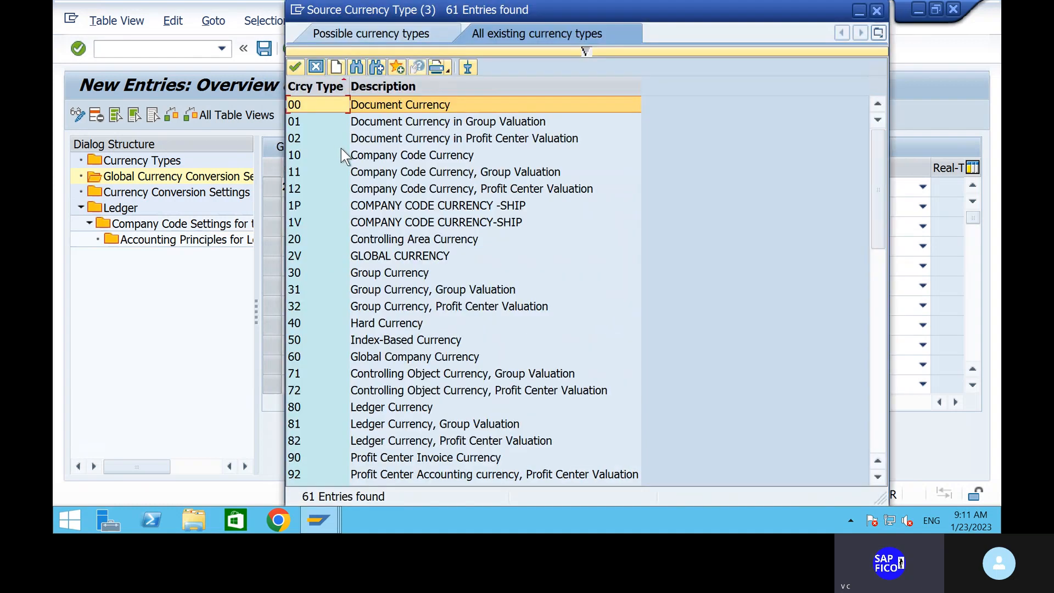
{"action": "left_click", "coordinate": [367, 158]}
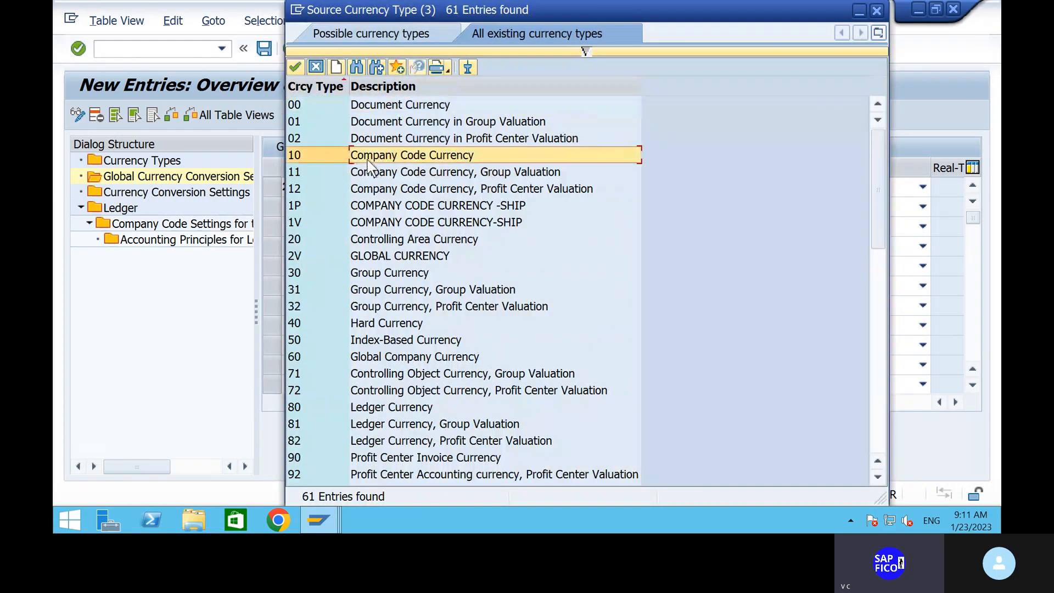
{"action": "double_click", "coordinate": [371, 156]}
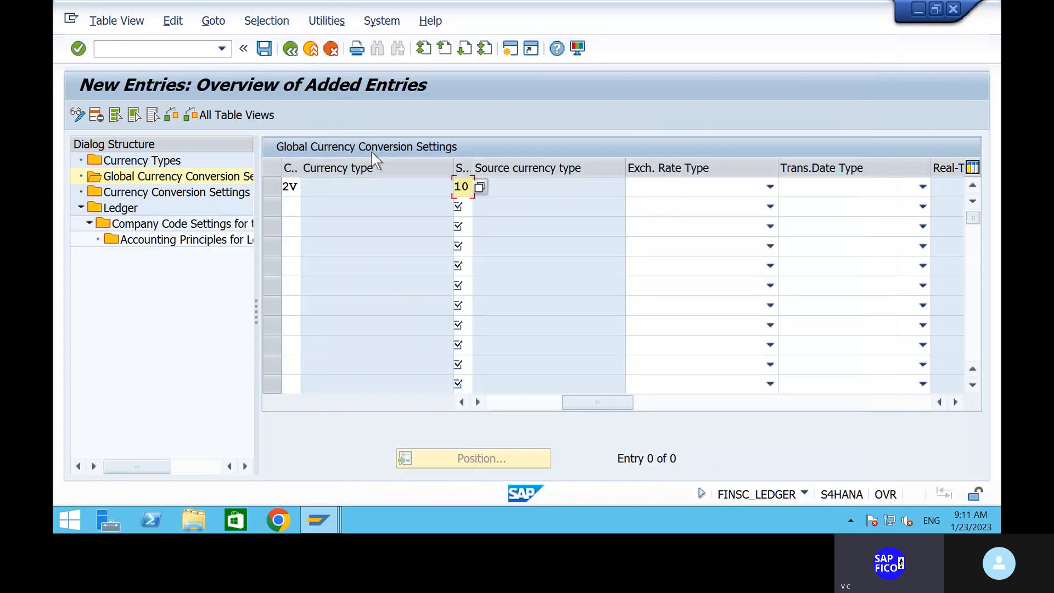
Step: Give the 2V entry exchange rate type M and translation date type 3 Translation date, and save the settings
{"action": "left_click", "coordinate": [643, 190]}
{"action": "scroll", "coordinate": [631, 296], "scroll_direction": "down", "scroll_amount": 4}
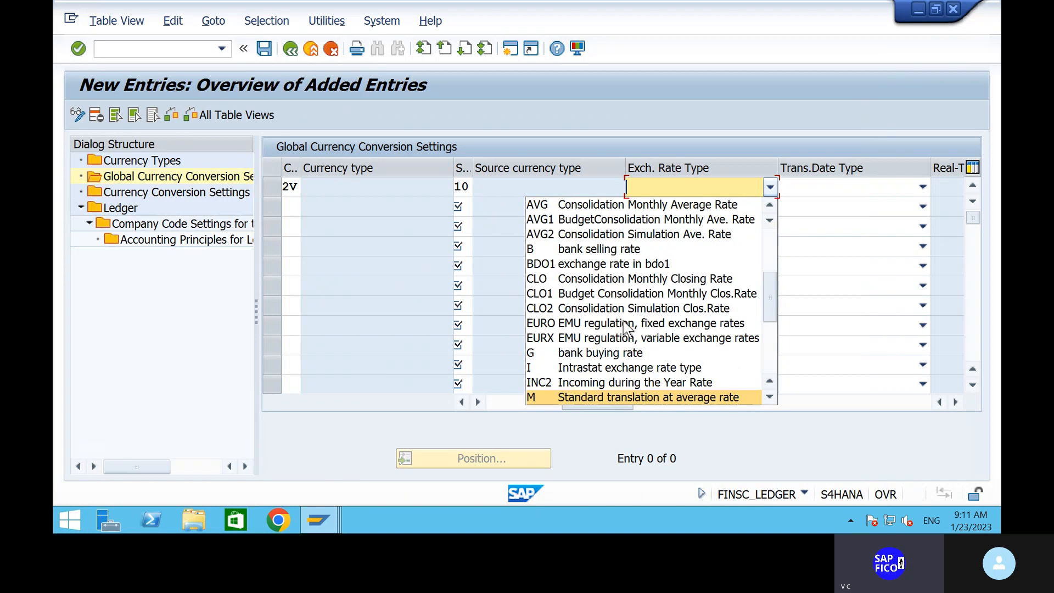
{"action": "left_click", "coordinate": [612, 394]}
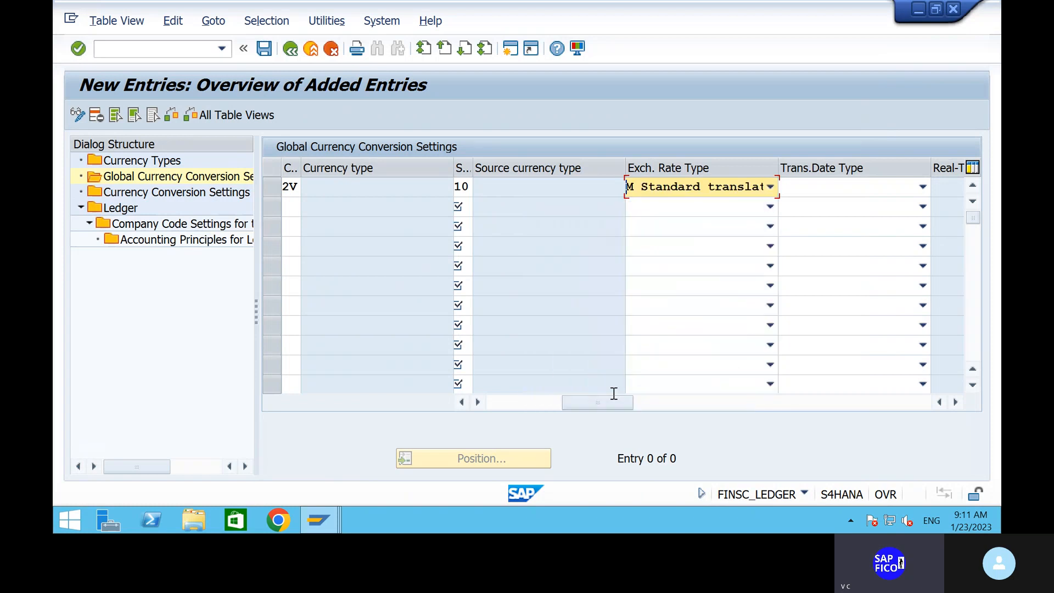
{"action": "left_click", "coordinate": [835, 183]}
{"action": "left_click", "coordinate": [820, 237]}
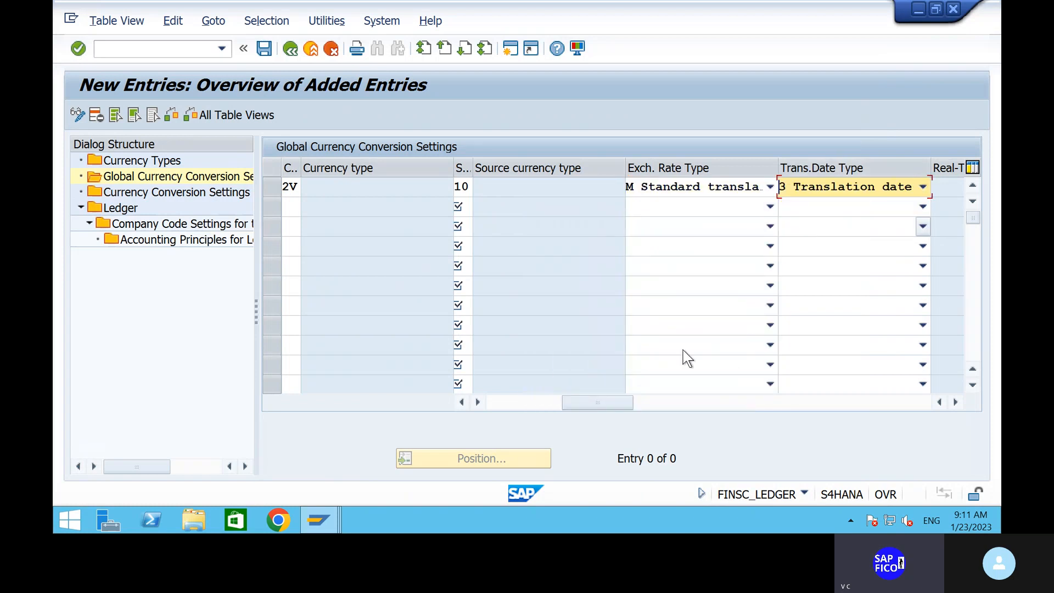
{"action": "left_click", "coordinate": [659, 401]}
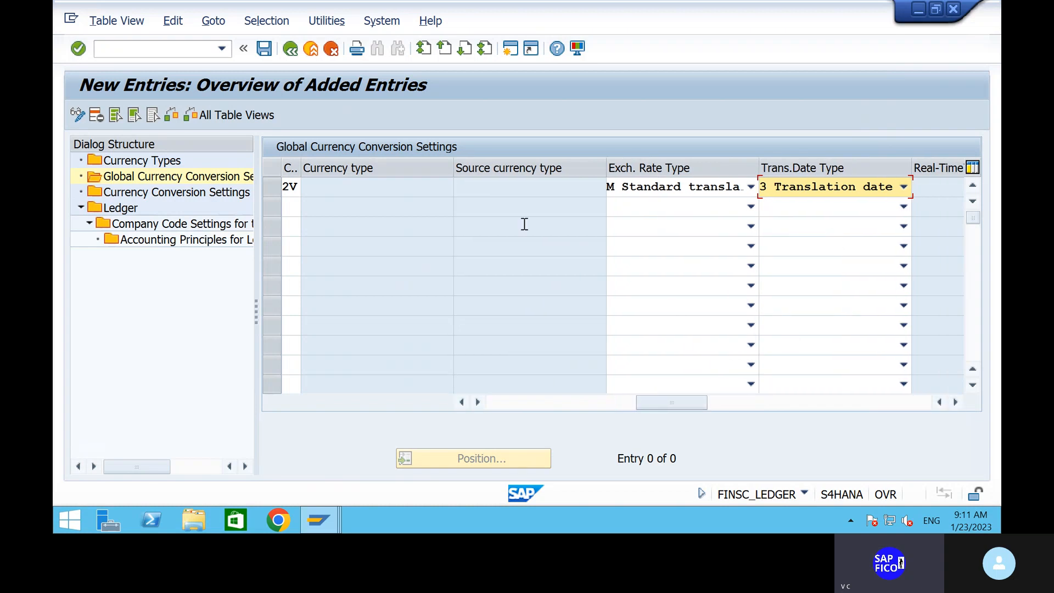
{"action": "key", "text": "Return"}
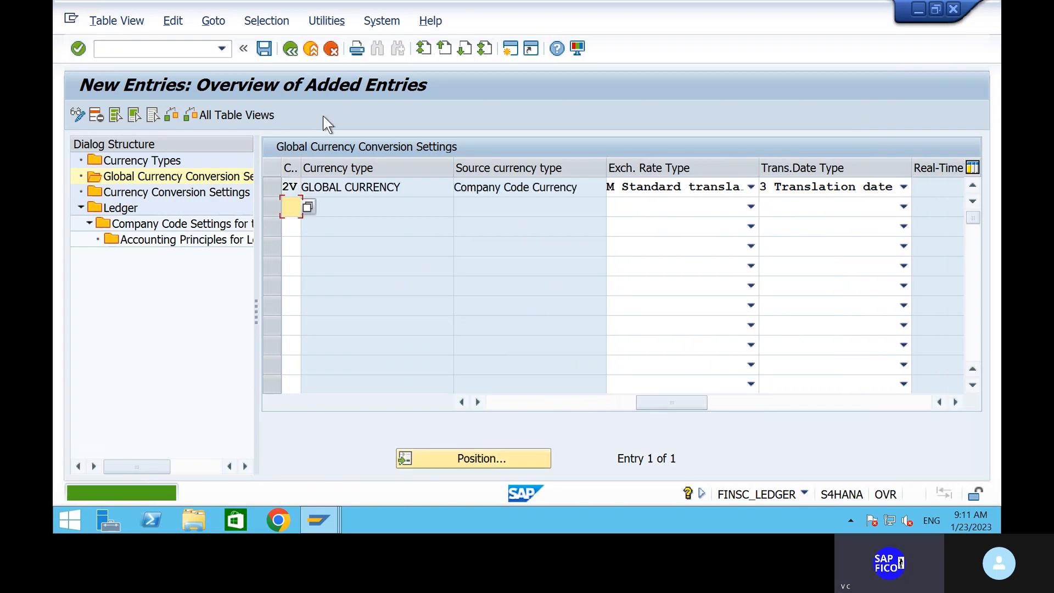
{"action": "left_click", "coordinate": [264, 50]}
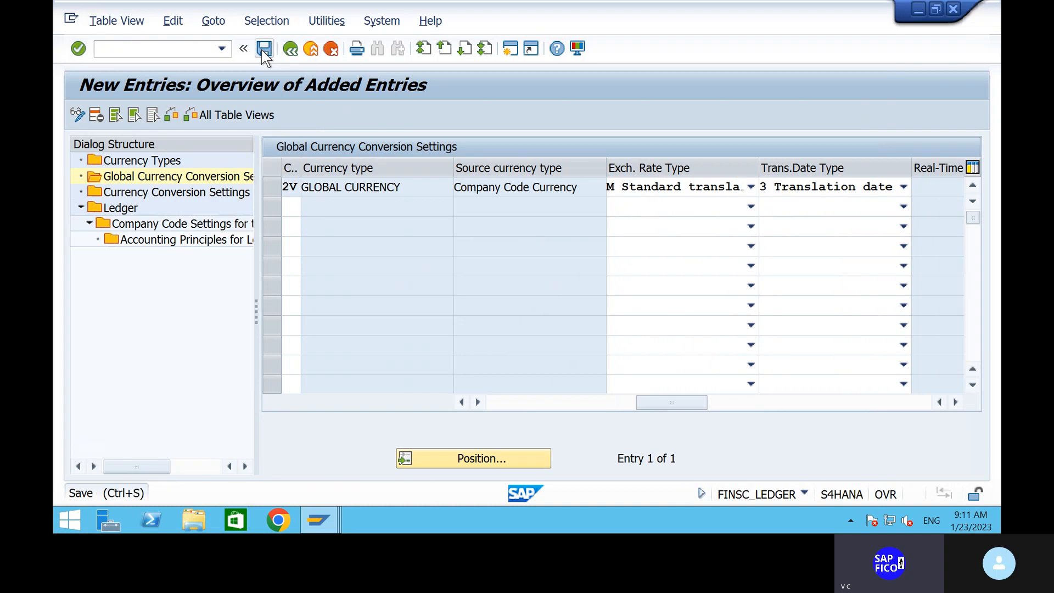
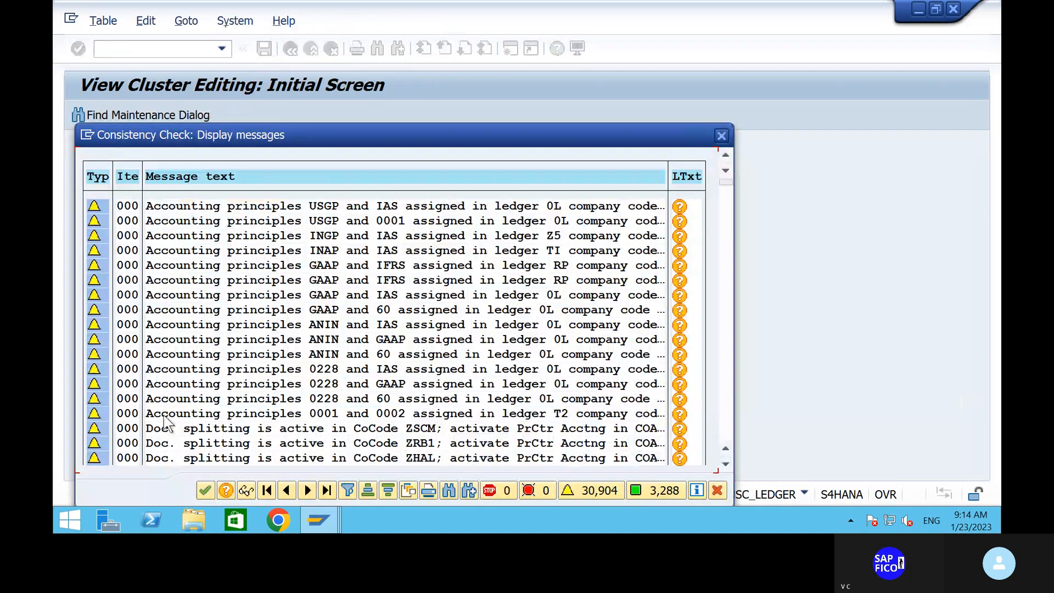
Step: Acknowledge the consistency check messages and leave the Global Currency Conversion Settings after the 2V entry is saved
{"action": "left_click", "coordinate": [205, 490]}
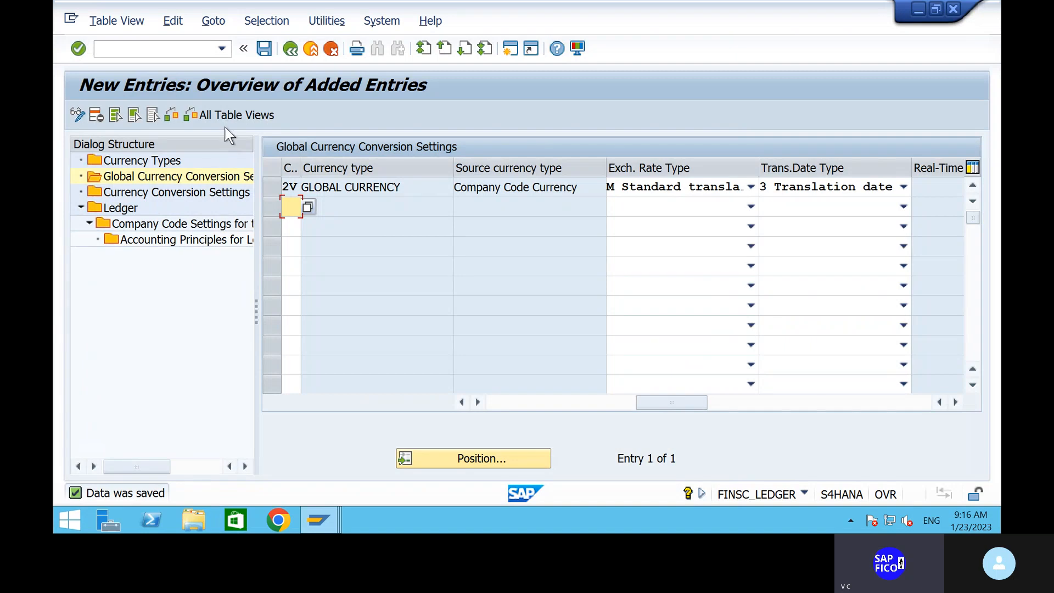
{"action": "left_click", "coordinate": [291, 57]}
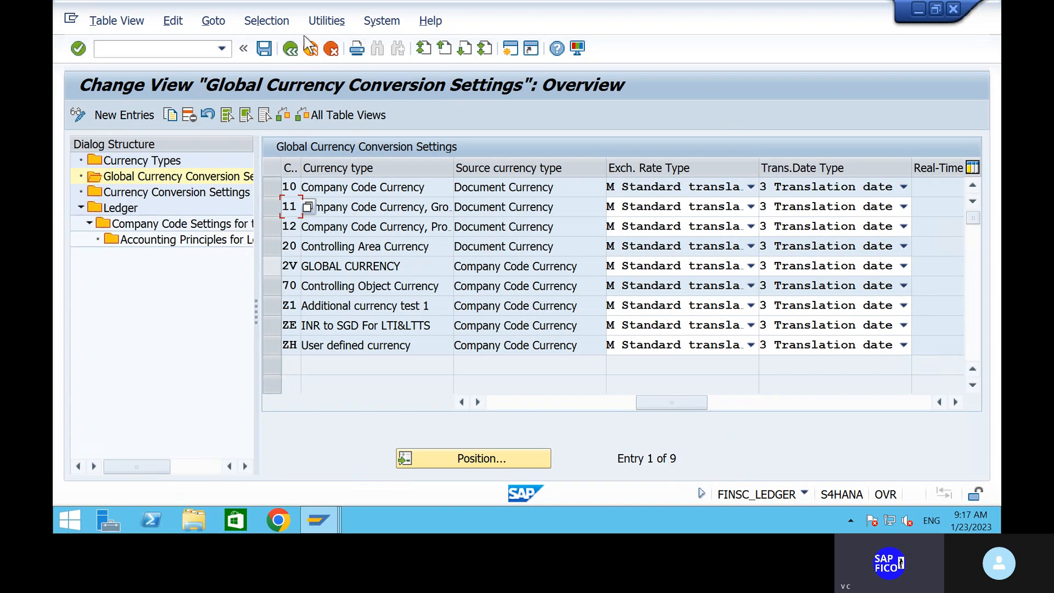
{"action": "left_click", "coordinate": [291, 50]}
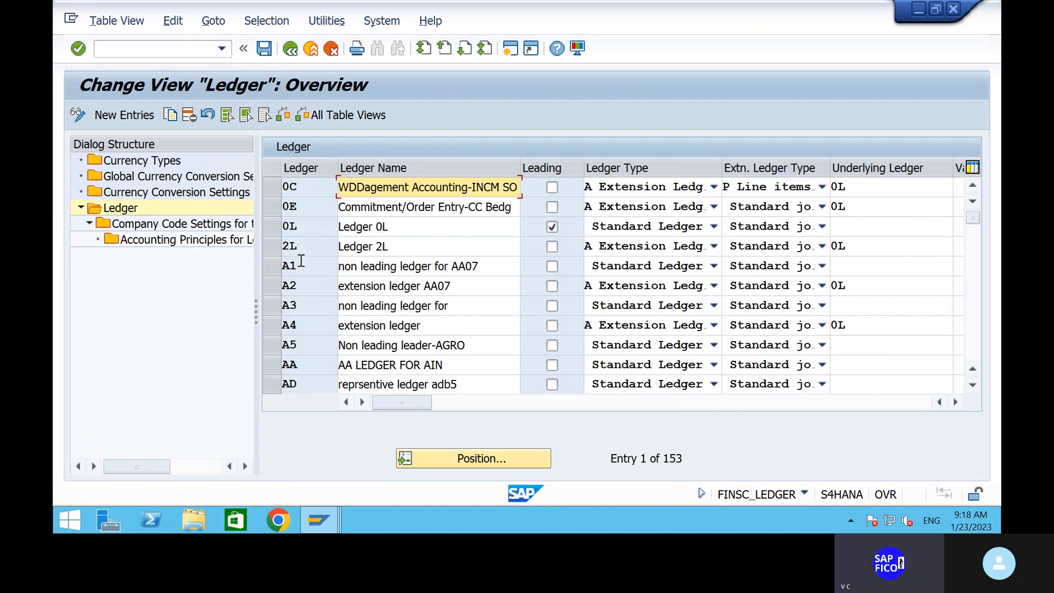
Step: Open the Currency Conversion Settings for Company Codes, acknowledge the consistency check, and start a new entry for company code SHIP
{"action": "double_click", "coordinate": [191, 190]}
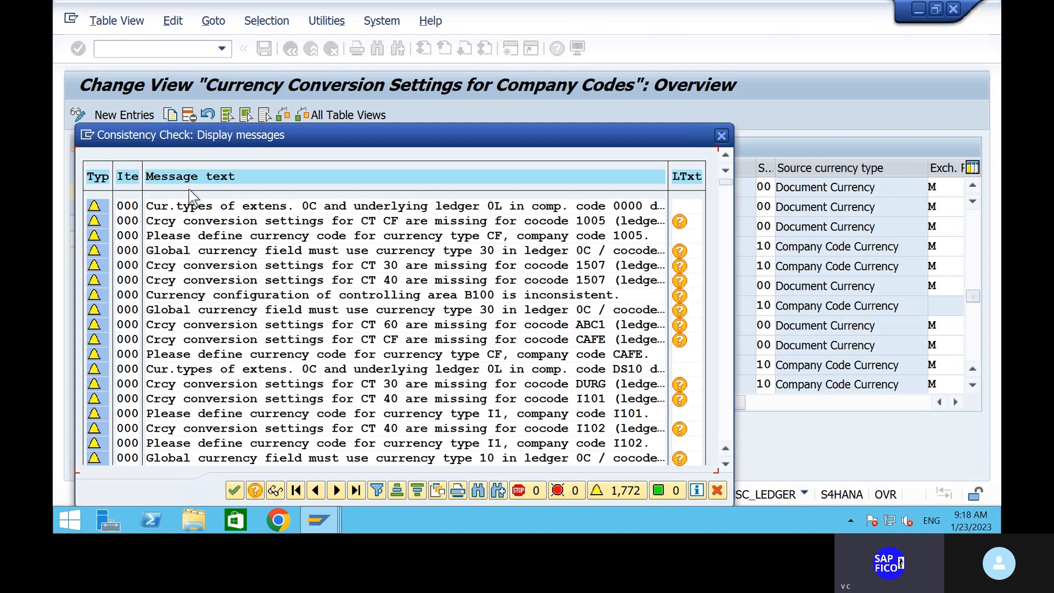
{"action": "left_click", "coordinate": [233, 490]}
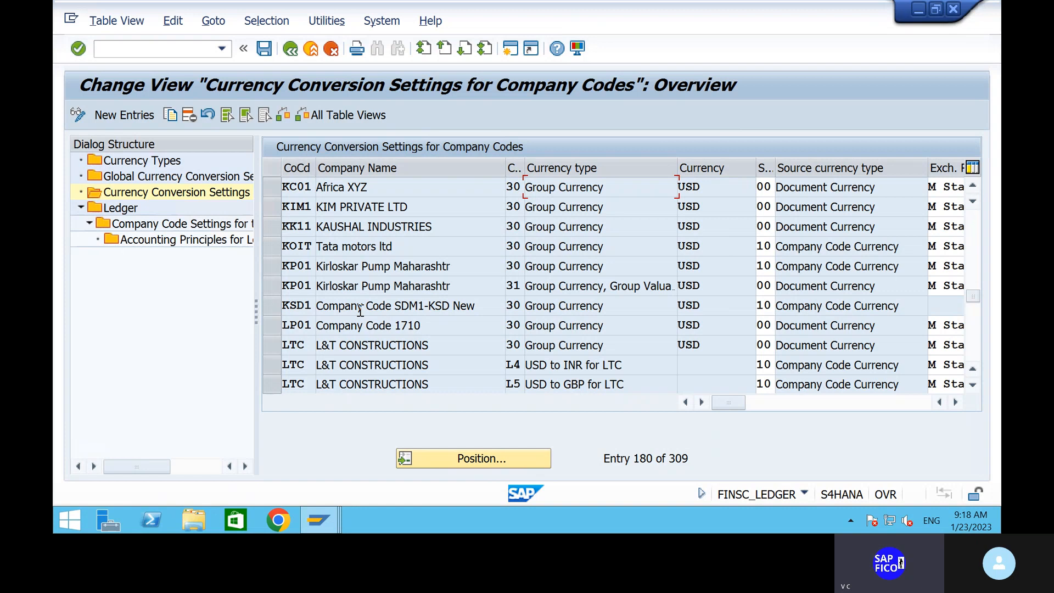
{"action": "left_click", "coordinate": [123, 120]}
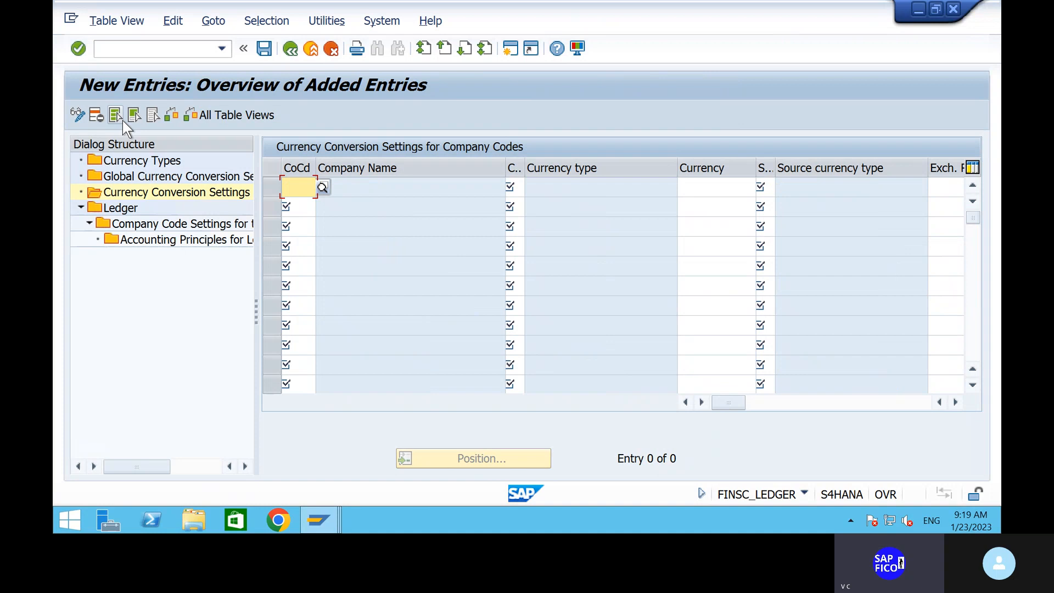
{"action": "type", "text": "SHIP"}
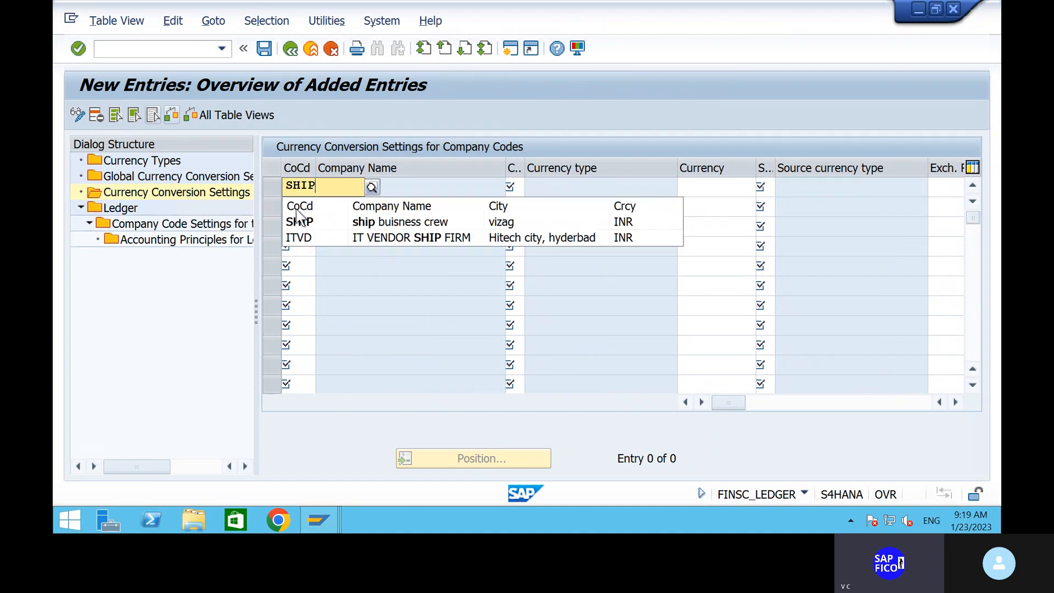
{"action": "left_click", "coordinate": [341, 225]}
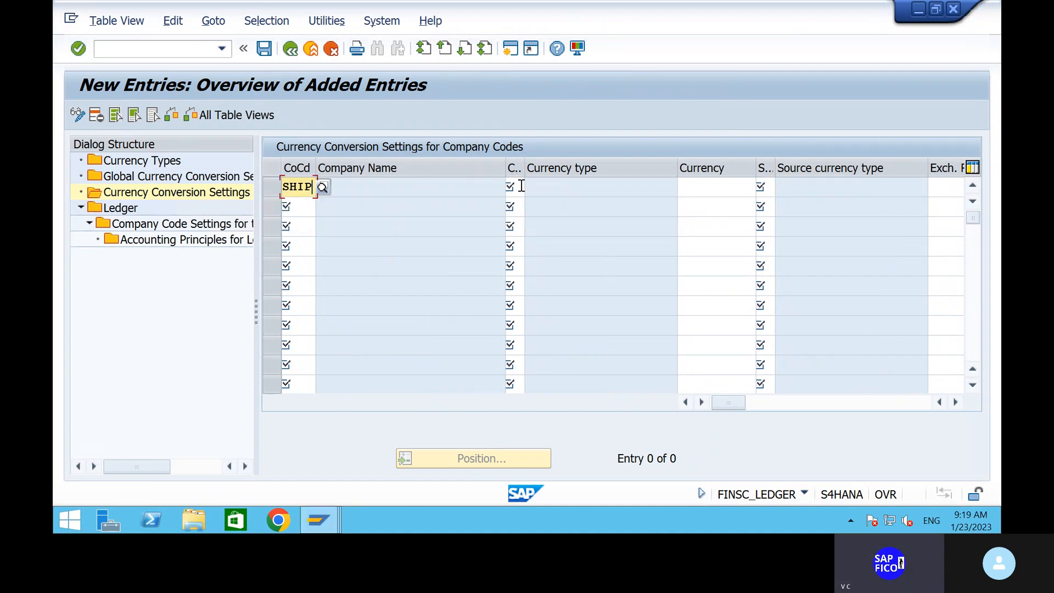
{"action": "left_click", "coordinate": [521, 187]}
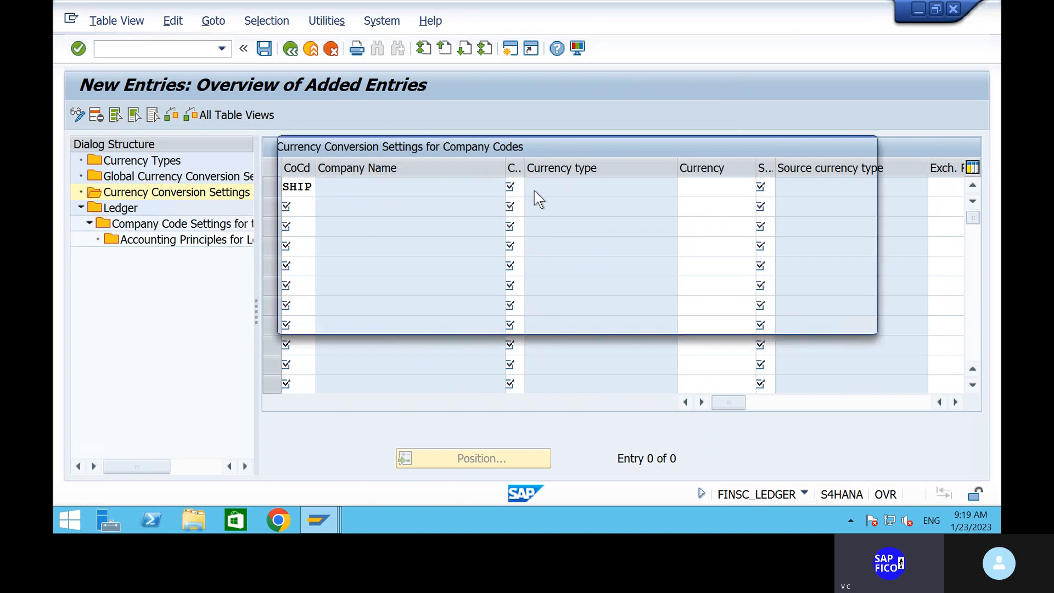
{"action": "key", "text": "F4"}
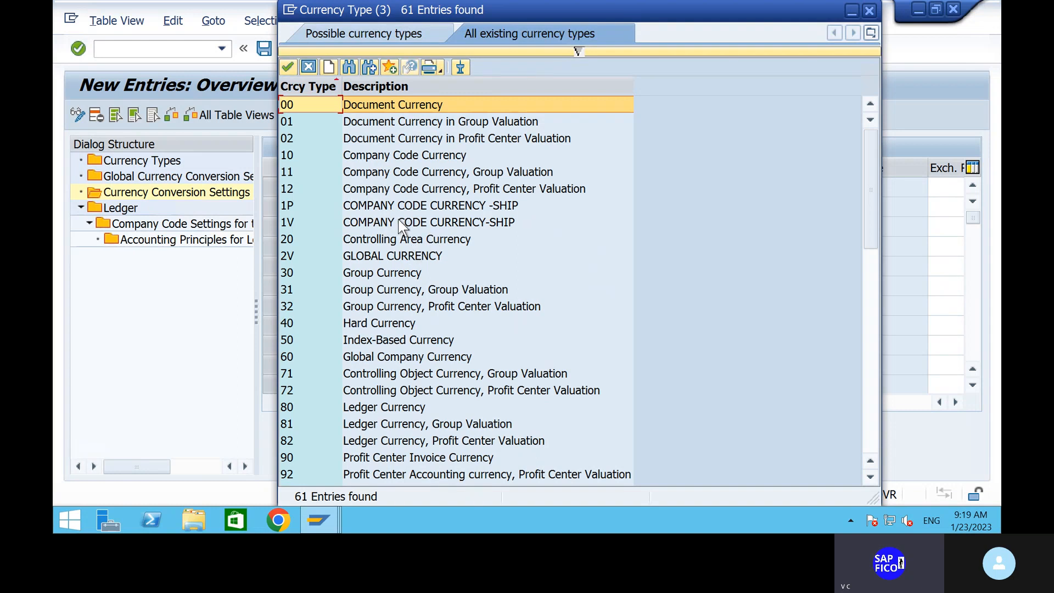
{"action": "double_click", "coordinate": [399, 255]}
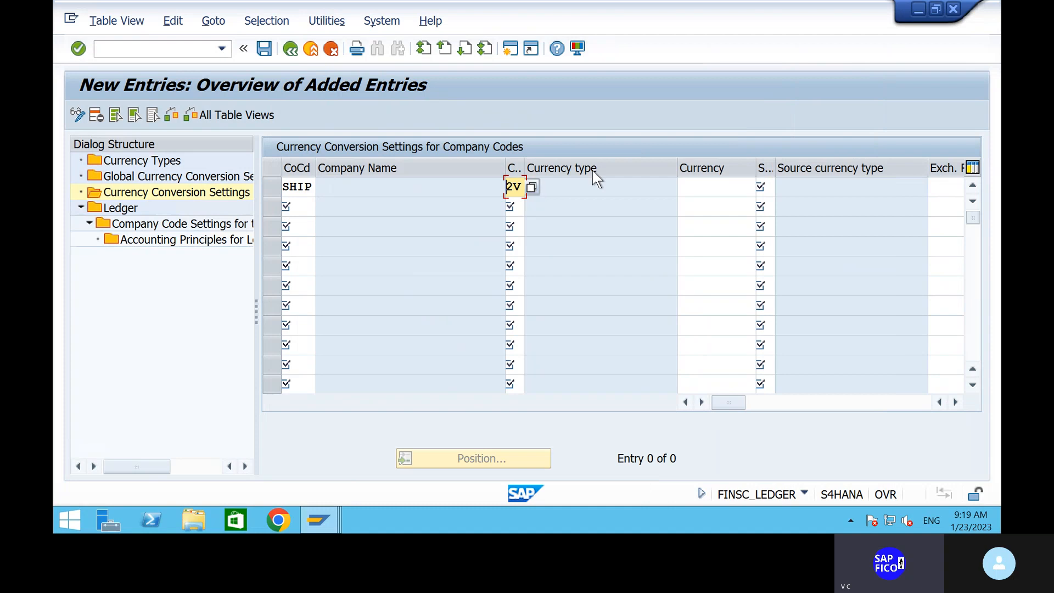
{"action": "left_click", "coordinate": [723, 188]}
{"action": "type", "text": "IN"}
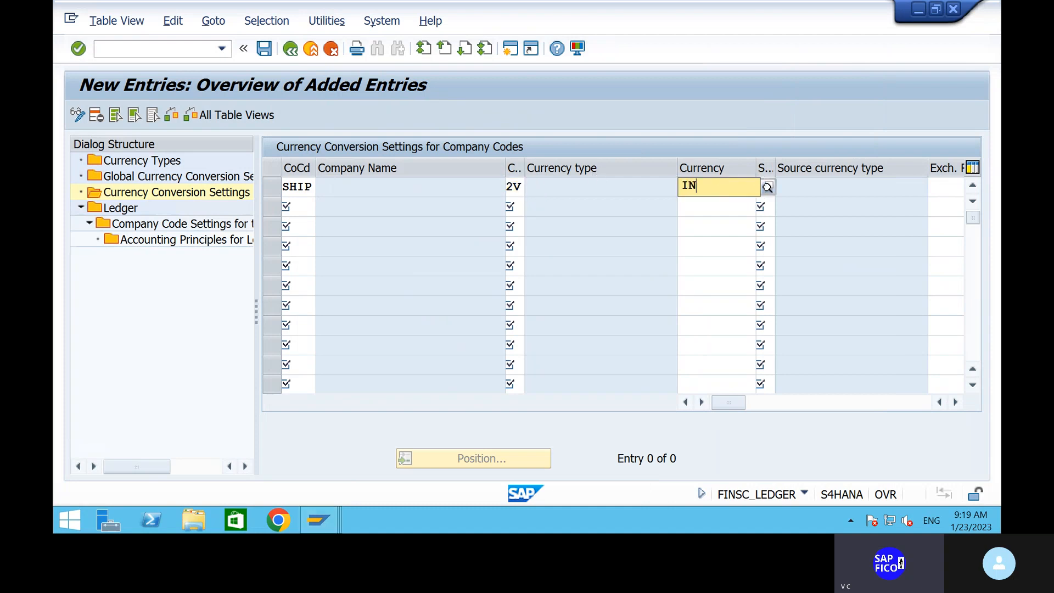
{"action": "left_click", "coordinate": [728, 223]}
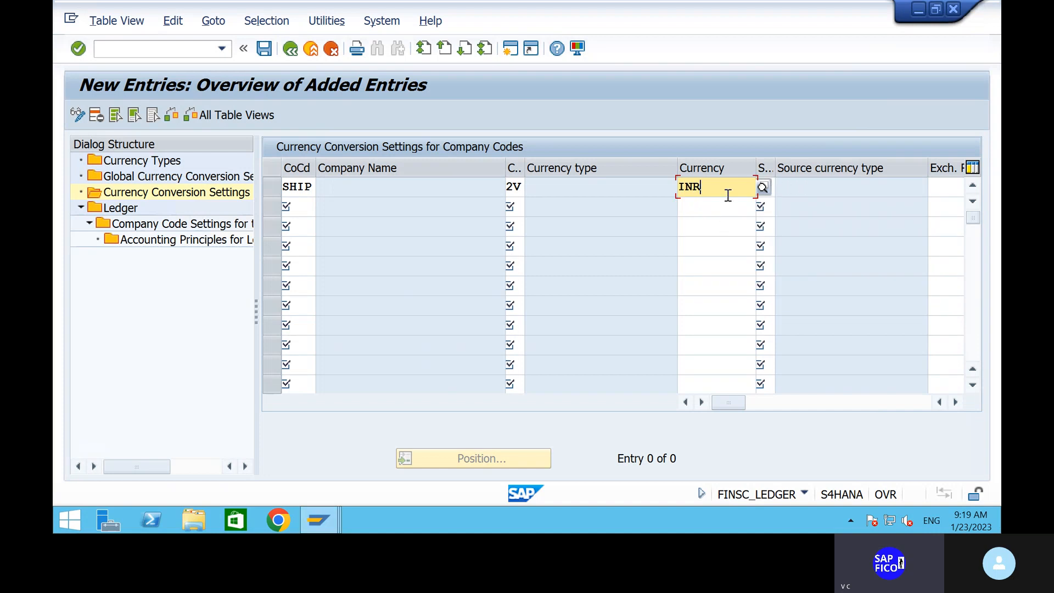
{"action": "key", "text": "BackSpace"}
{"action": "key", "text": "BackSpace"}
{"action": "key", "text": "BackSpace"}
{"action": "type", "text": "US"}
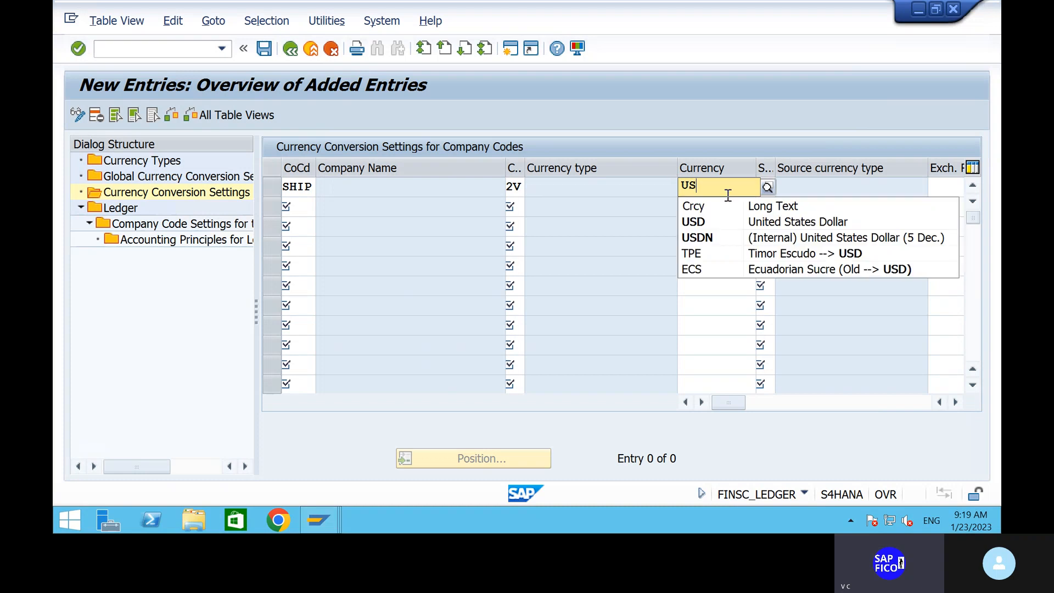
{"action": "key", "text": "BackSpace"}
{"action": "key", "text": "BackSpace"}
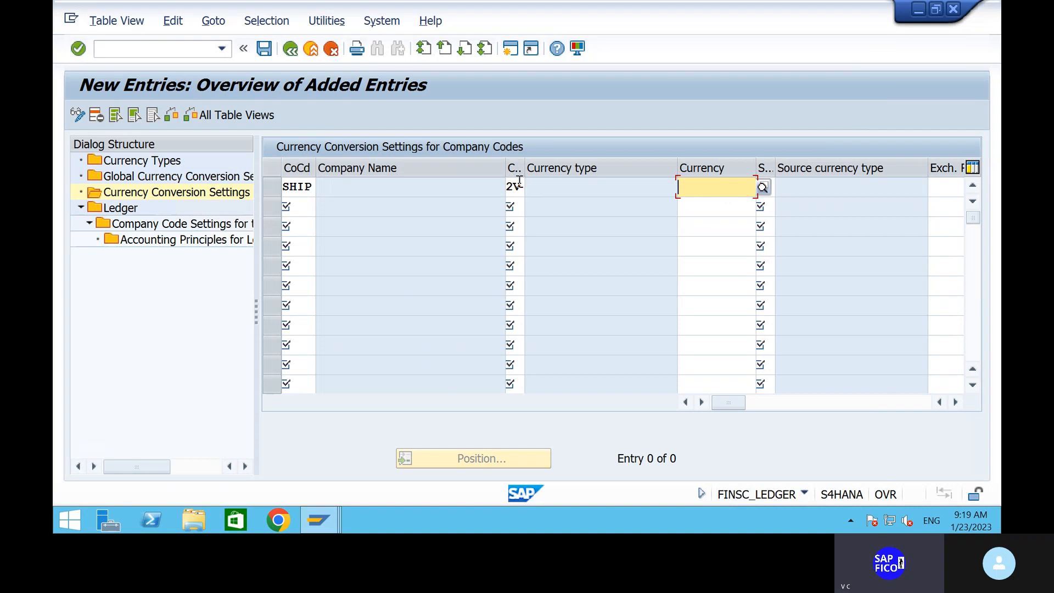
{"action": "left_click", "coordinate": [519, 184]}
{"action": "key", "text": "BackSpace"}
{"action": "key", "text": "BackSpace"}
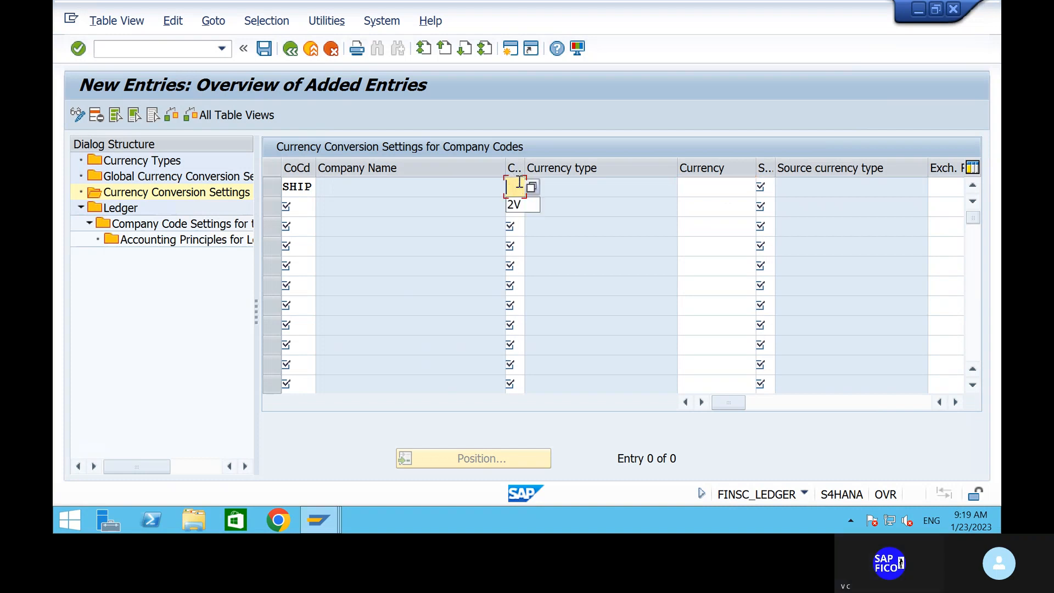
{"action": "type", "text": "1V"}
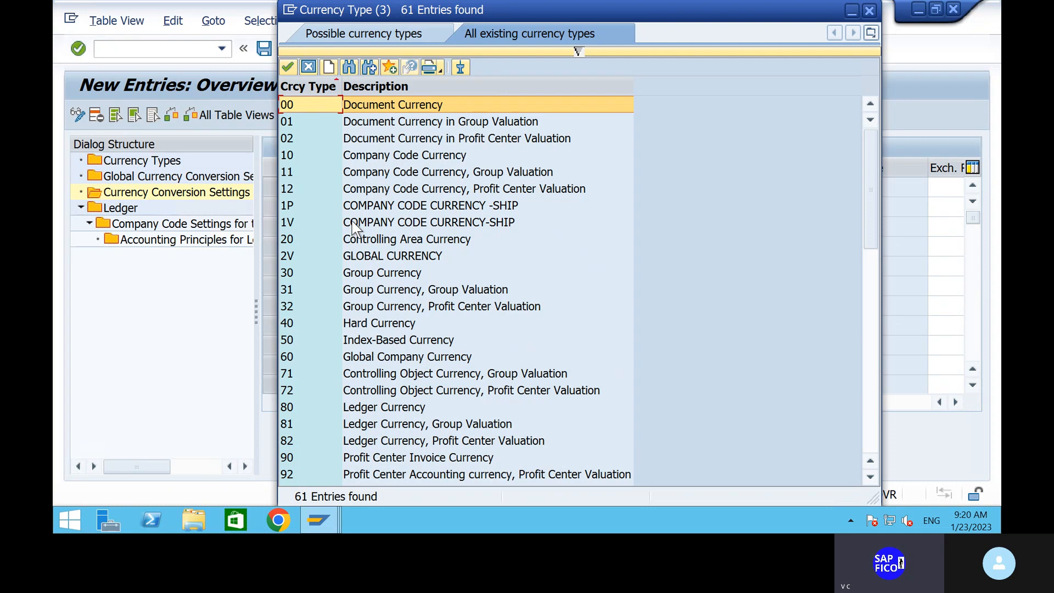
Step: Assign currency type 30 Group Currency and currency USD to the SHIP entry
{"action": "left_click", "coordinate": [344, 274]}
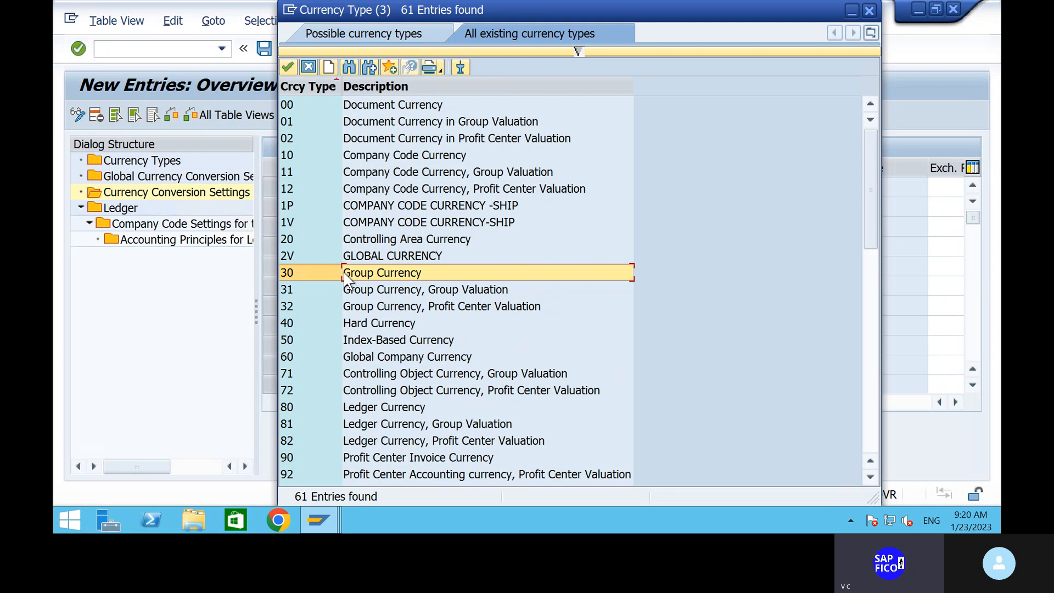
{"action": "double_click", "coordinate": [344, 272]}
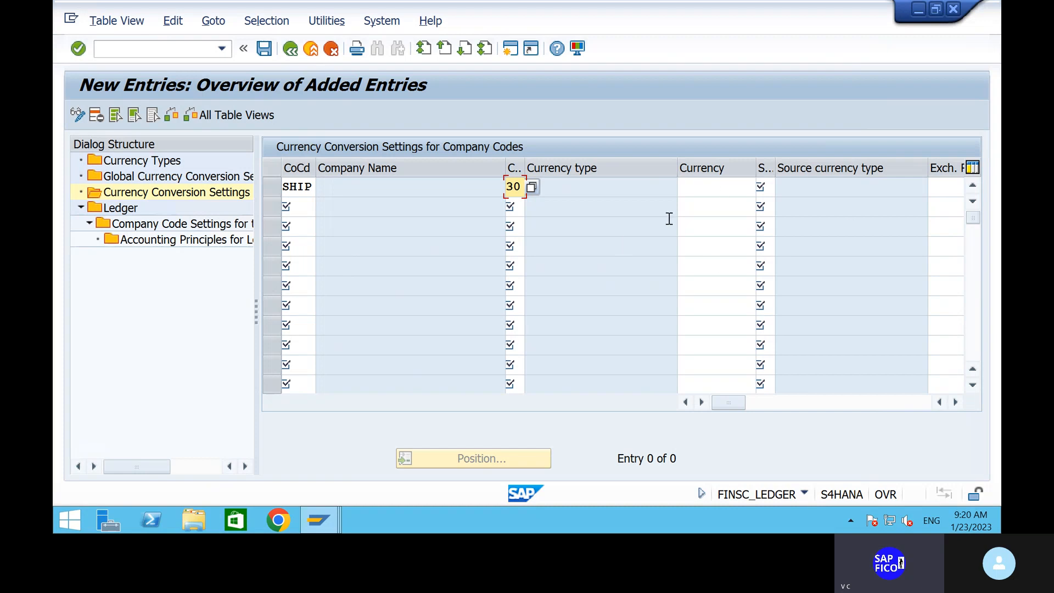
{"action": "left_click", "coordinate": [720, 189]}
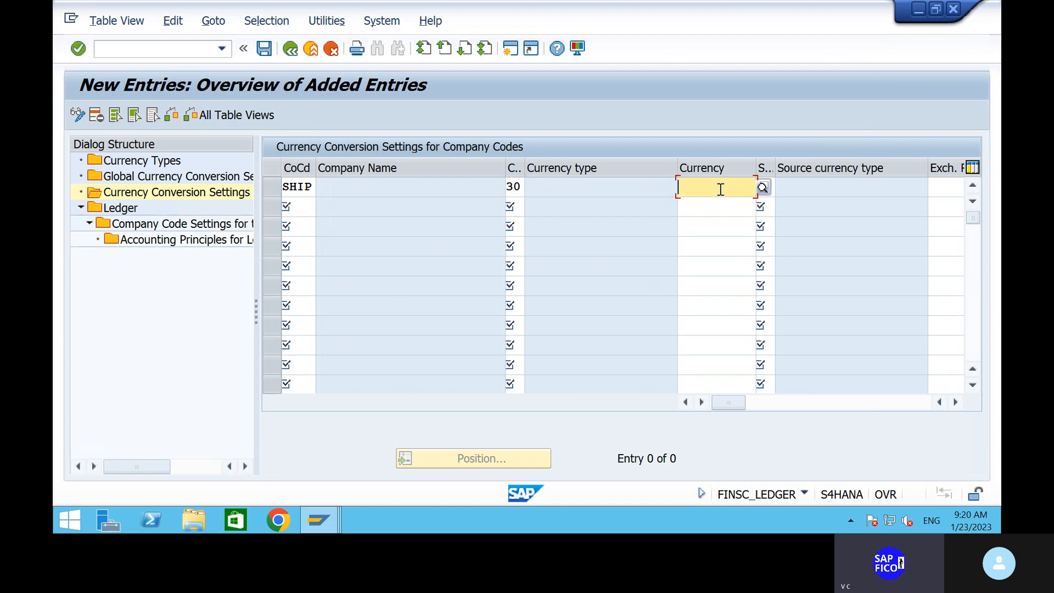
{"action": "type", "text": "USD"}
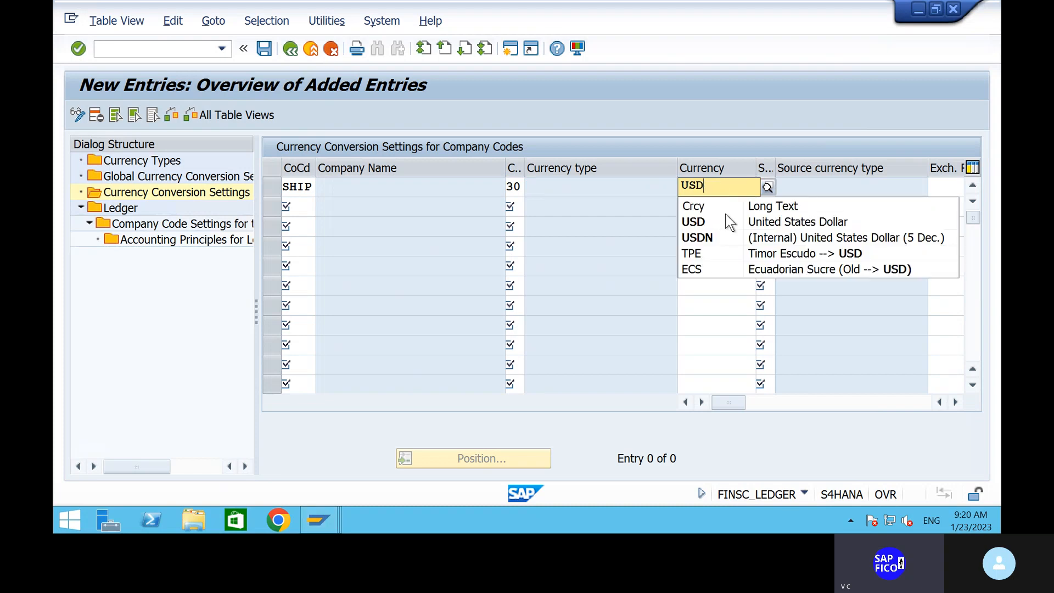
{"action": "left_click", "coordinate": [726, 223]}
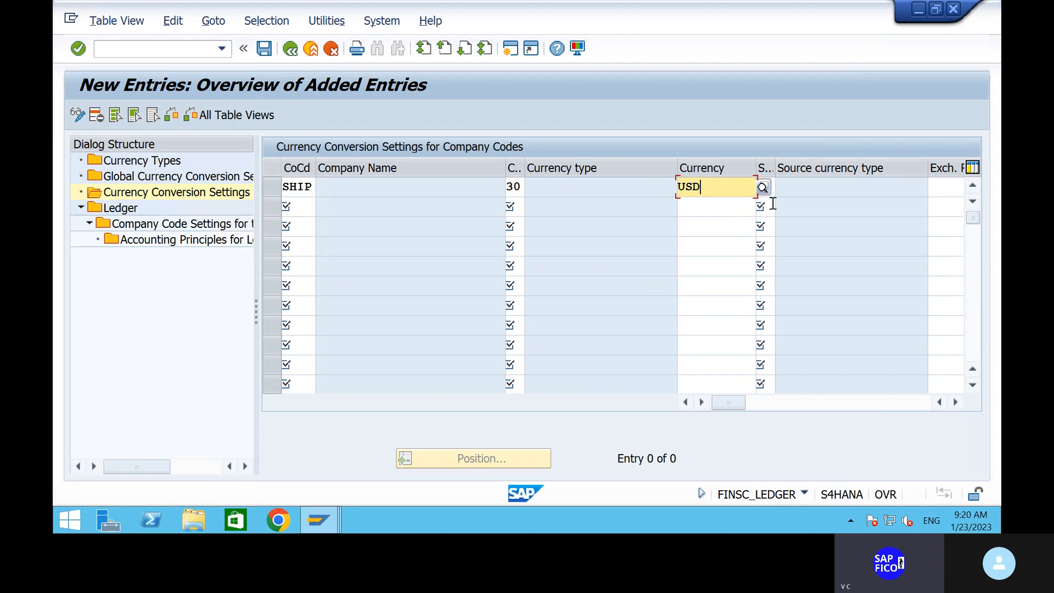
Step: Set the SHIP entry's source currency type to 1V COMPANY CODE CURRENCY-SHIP from the existing currency types
{"action": "left_click", "coordinate": [943, 189]}
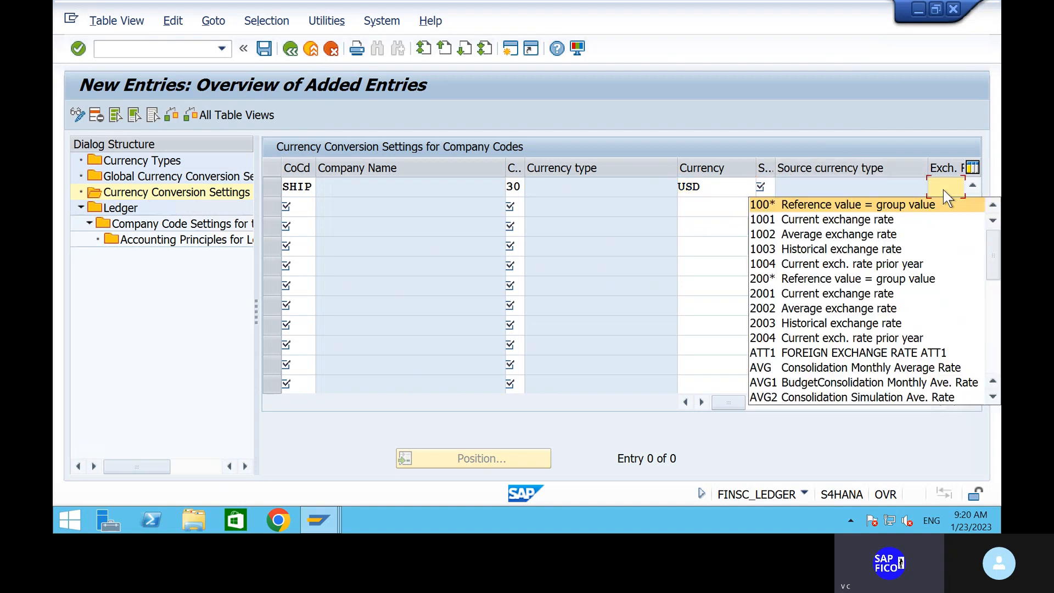
{"action": "left_click", "coordinate": [766, 176]}
{"action": "left_click", "coordinate": [767, 187]}
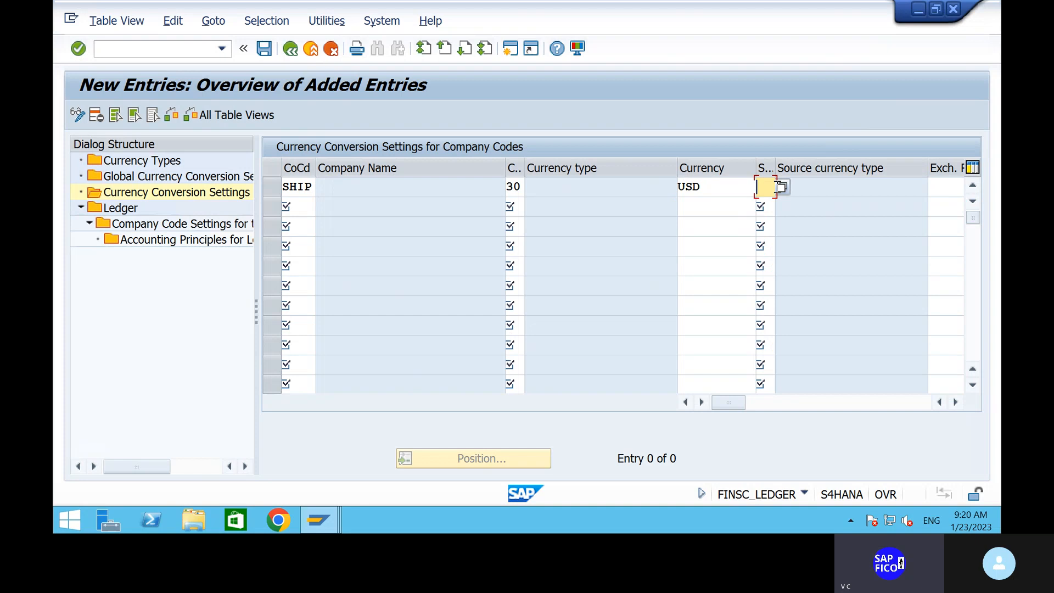
{"action": "left_click", "coordinate": [781, 187]}
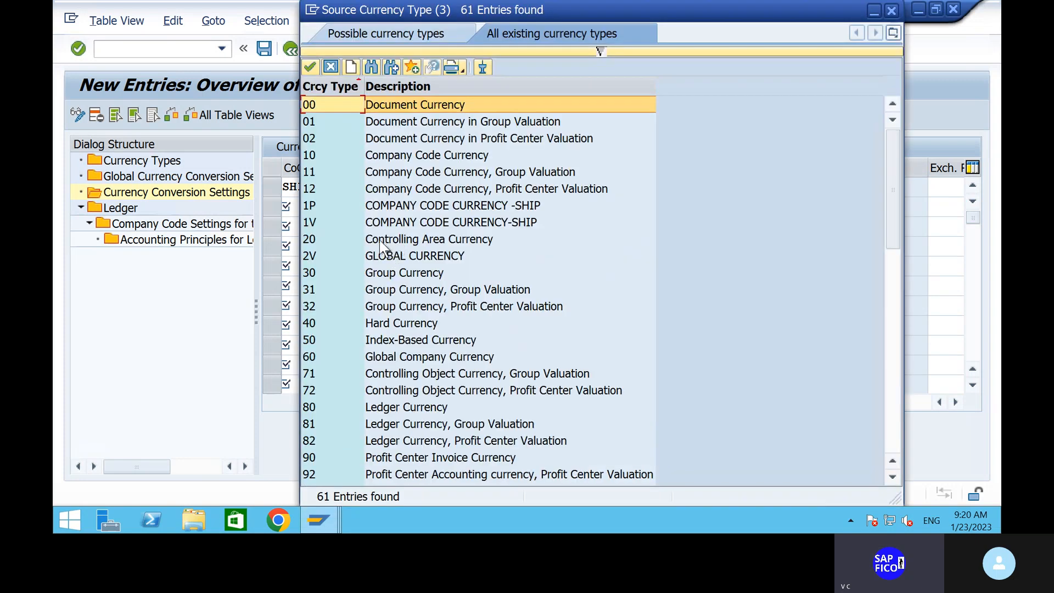
{"action": "left_click", "coordinate": [397, 221]}
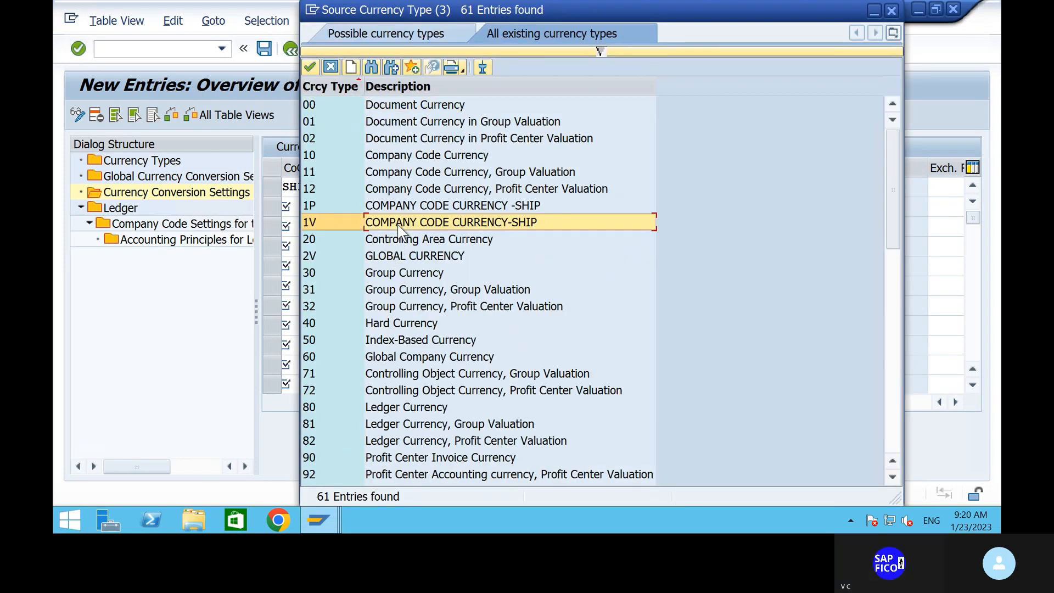
{"action": "double_click", "coordinate": [398, 221]}
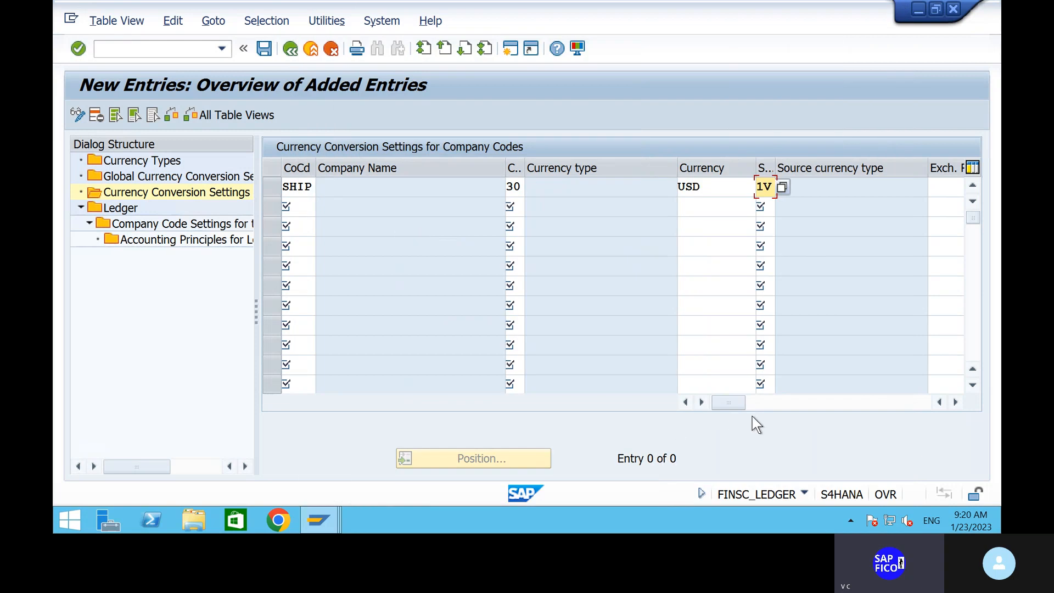
Step: Give the SHIP entry exchange rate type M and translation date type 3 Translation date
{"action": "left_click", "coordinate": [760, 403]}
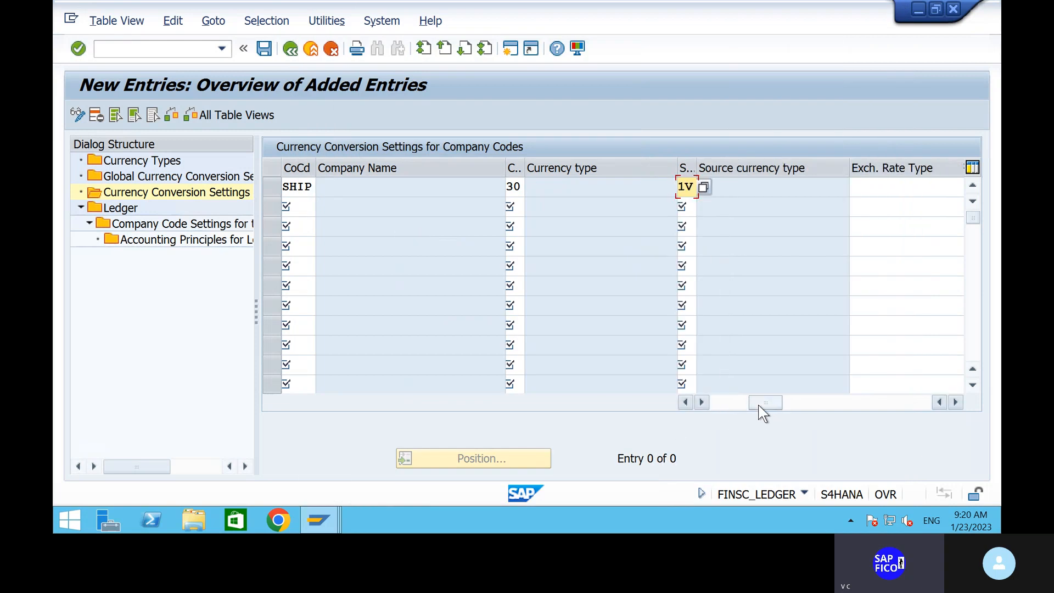
{"action": "left_click", "coordinate": [888, 190]}
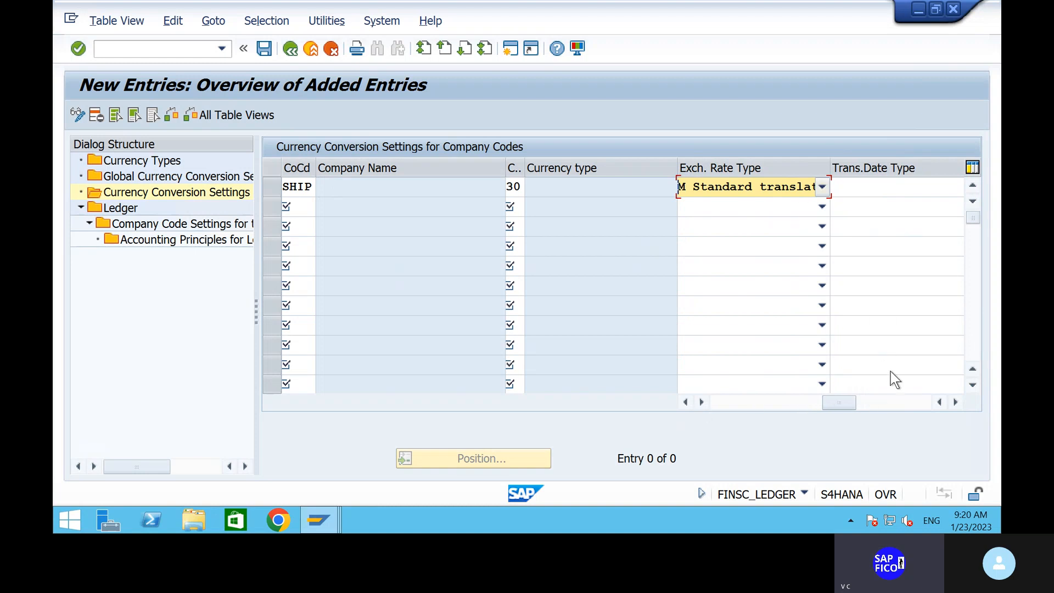
{"action": "left_click", "coordinate": [879, 188]}
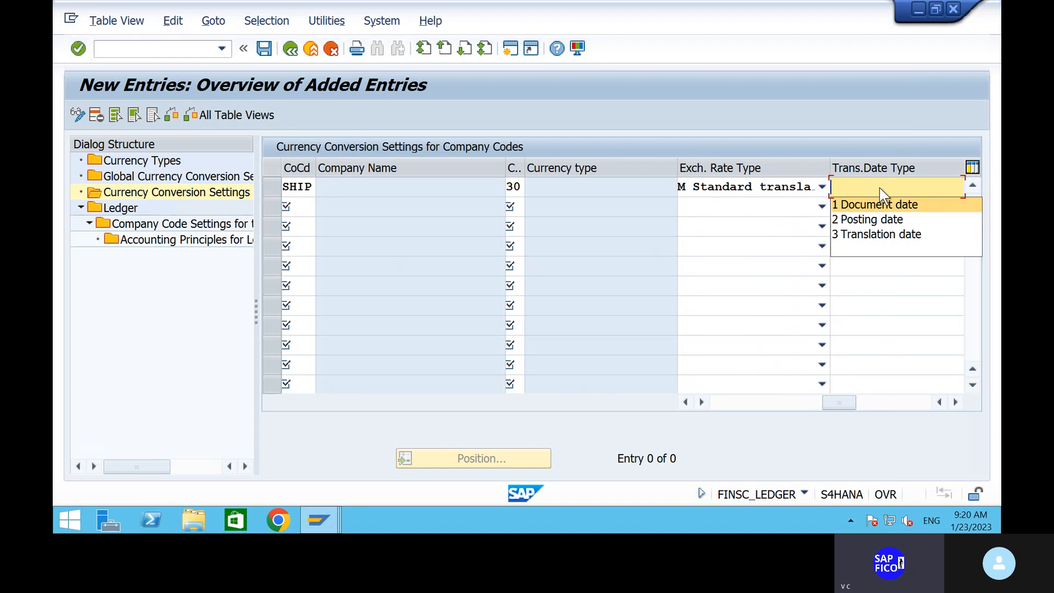
{"action": "left_click", "coordinate": [887, 236]}
{"action": "left_click", "coordinate": [877, 403]}
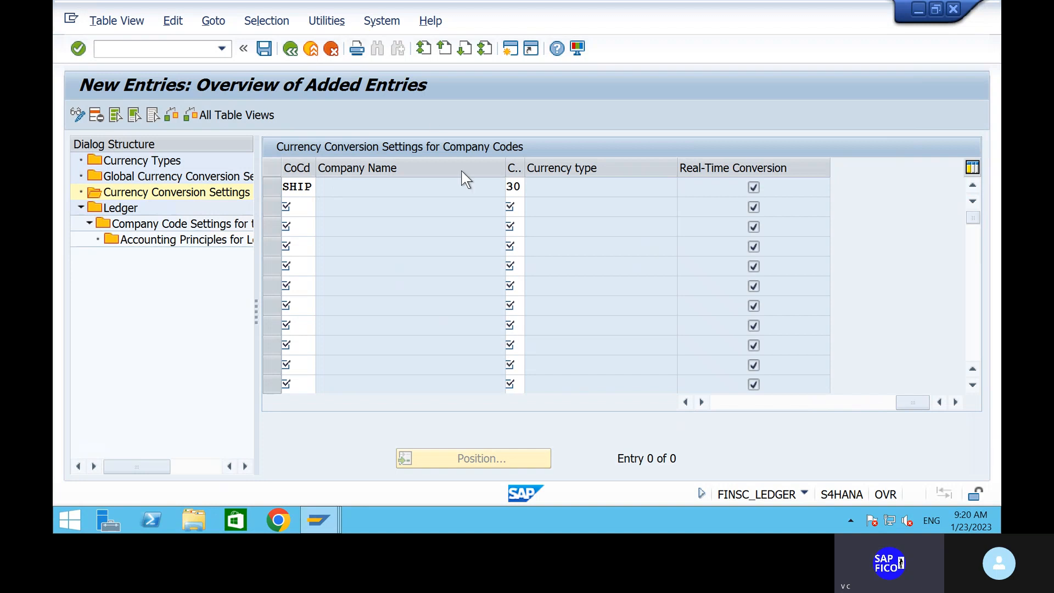
Step: Confirm the SHIP group currency entry, acknowledge the consistency check message, and review the entry's columns
{"action": "key", "text": "Return"}
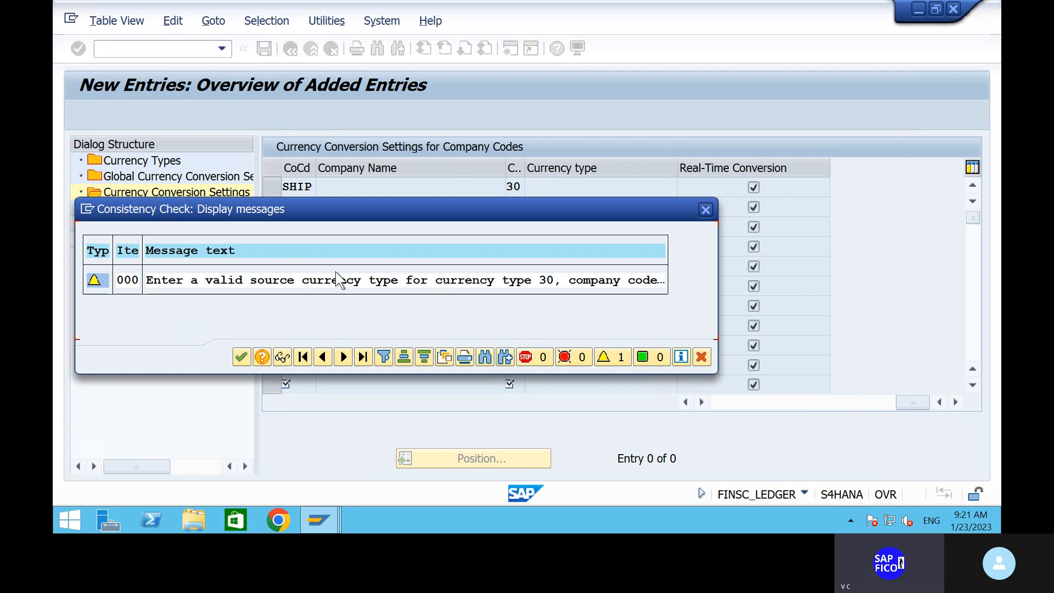
{"action": "left_click", "coordinate": [242, 357]}
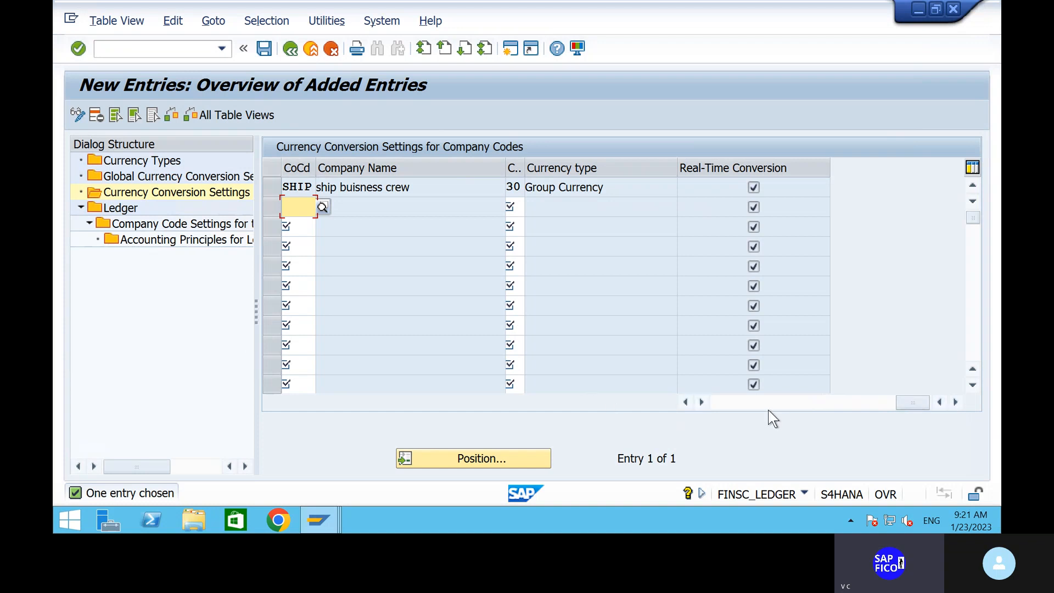
{"action": "left_click", "coordinate": [749, 404]}
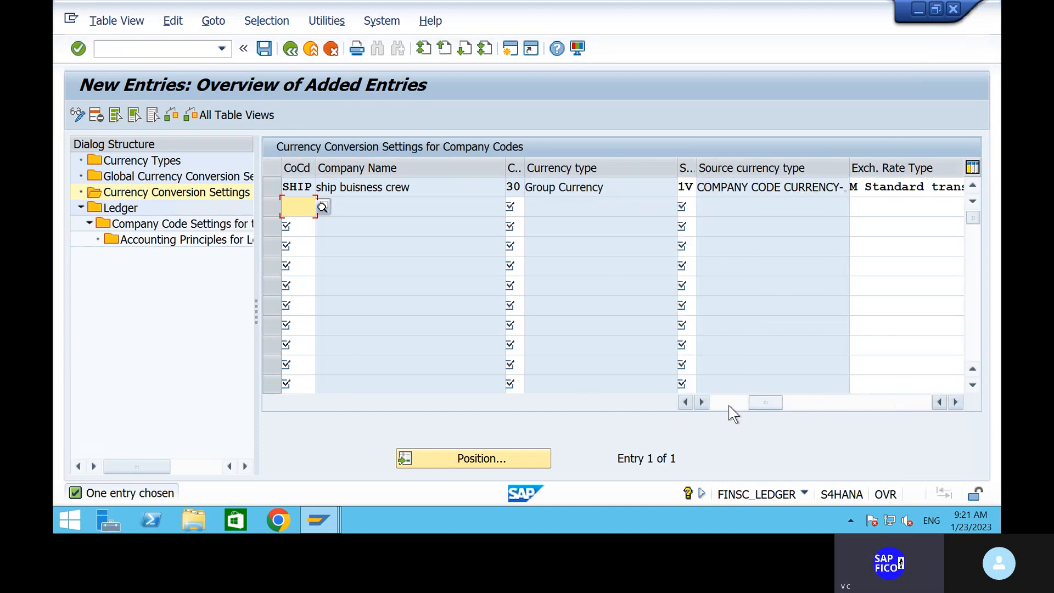
{"action": "left_click", "coordinate": [729, 403]}
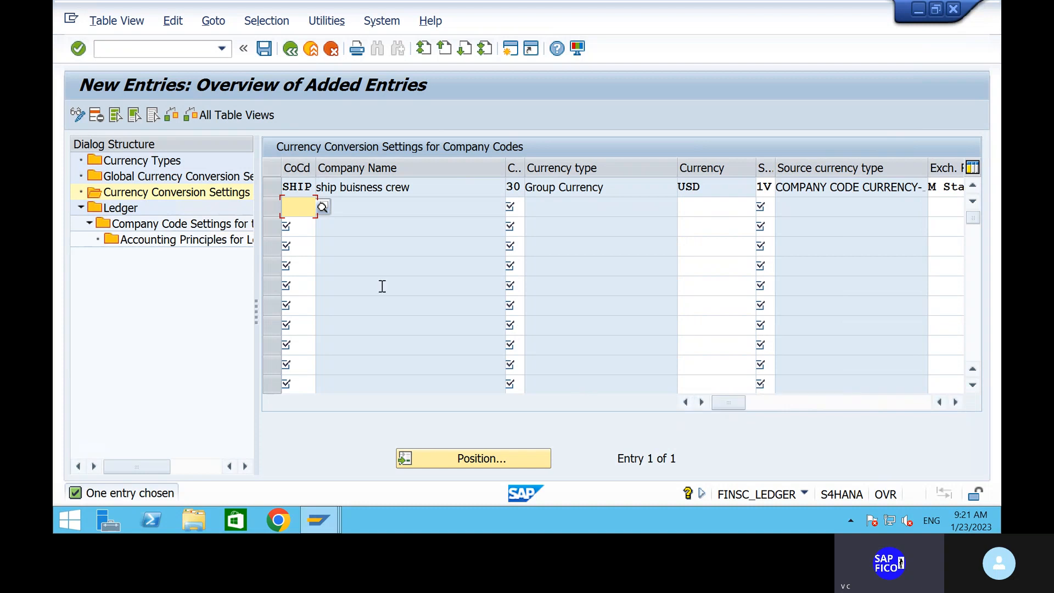
Step: Save the SHIP company code's currency conversion settings, and switch to Notepad to review the currency type and FINSC_LEDGER notes
{"action": "left_click", "coordinate": [265, 49]}
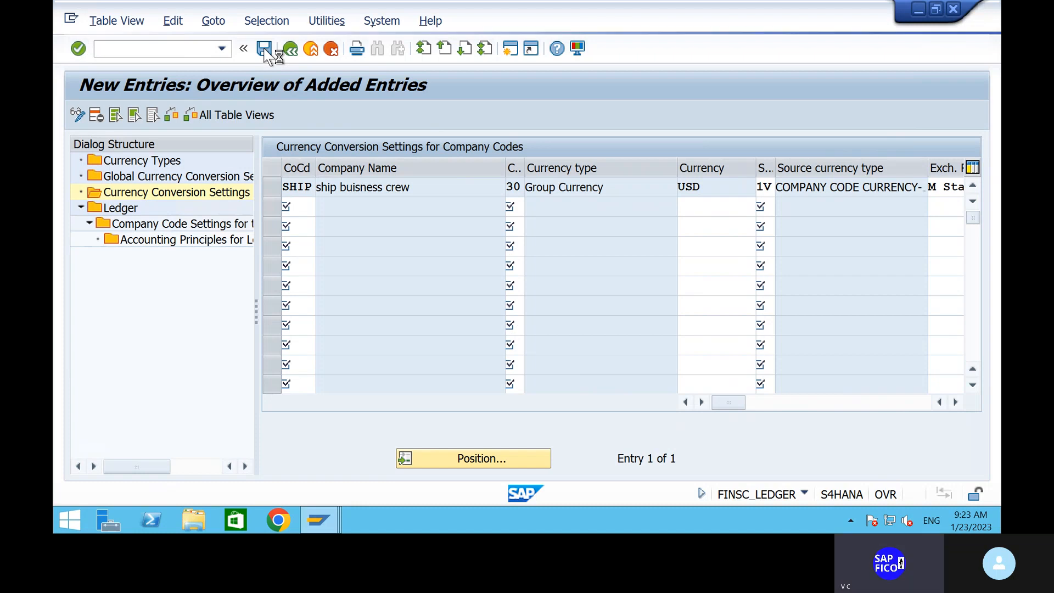
{"action": "mouse_move", "coordinate": [430, 7]}
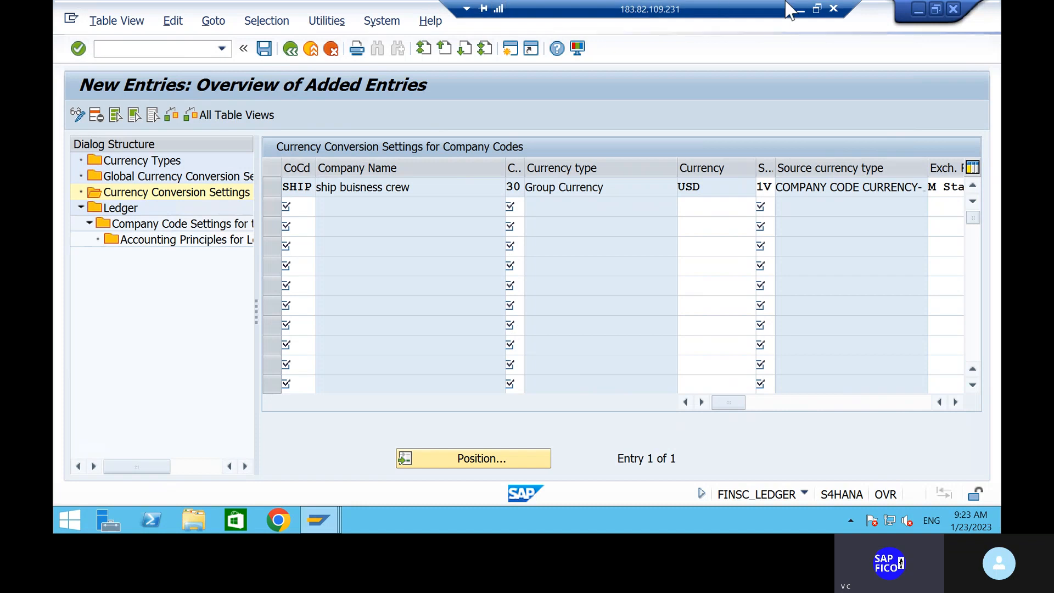
{"action": "left_click", "coordinate": [800, 9]}
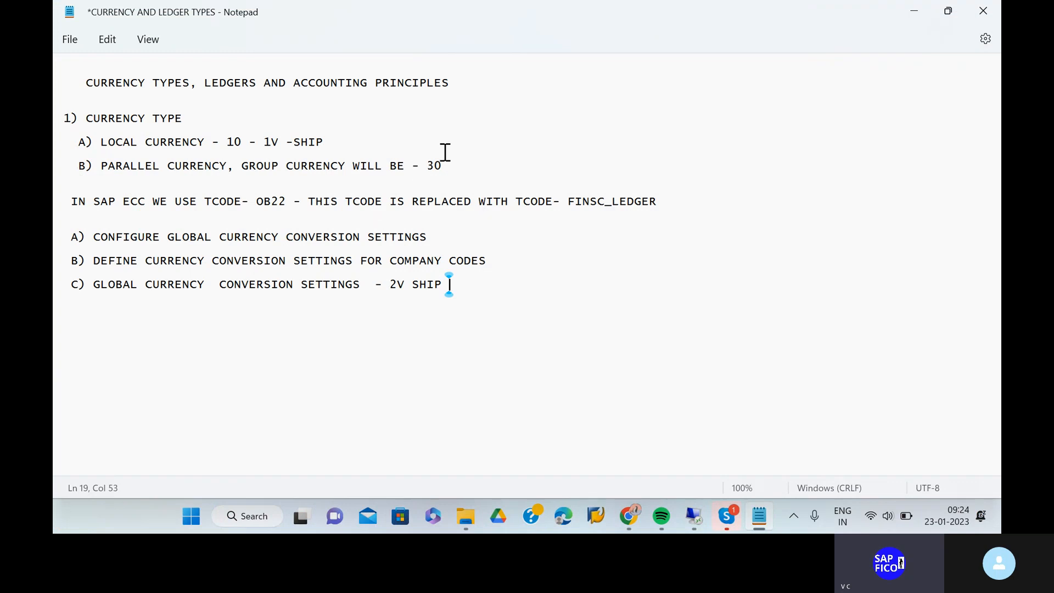
{"action": "left_click", "coordinate": [454, 171]}
{"action": "left_click", "coordinate": [445, 167]}
{"action": "left_click", "coordinate": [635, 195]}
{"action": "left_click", "coordinate": [656, 203]}
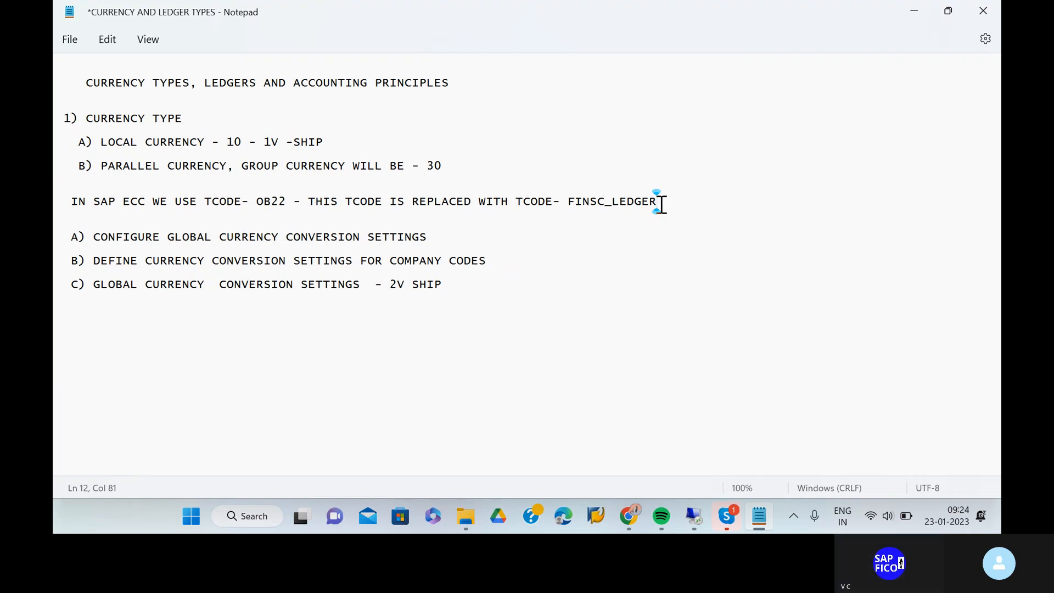
Step: Return to the SAP remote session and accept the consistency check messages to finish saving the SHIP currency conversion settings
{"action": "left_click", "coordinate": [694, 524]}
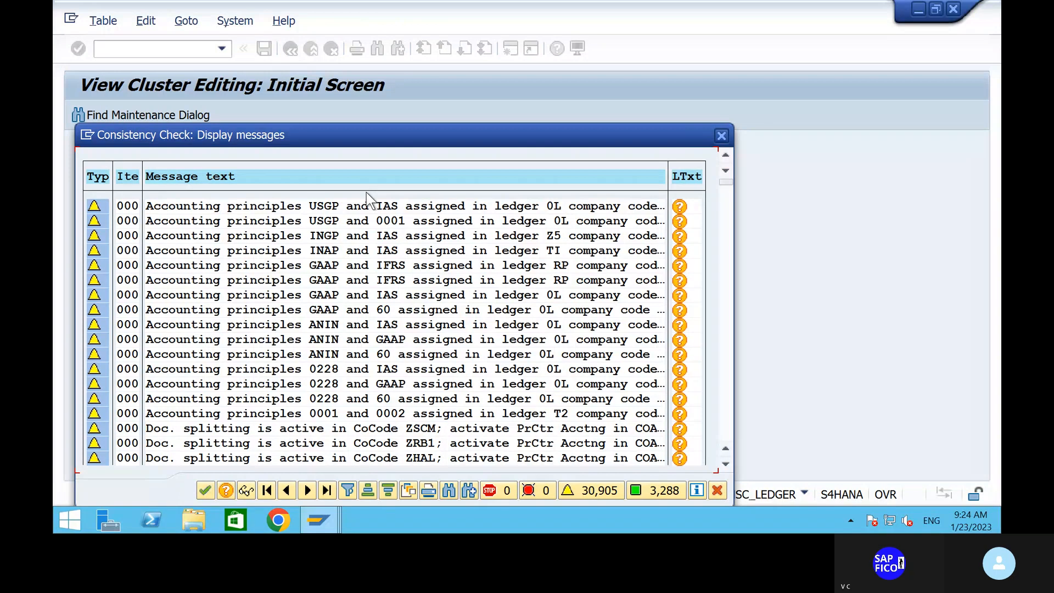
{"action": "left_click", "coordinate": [205, 490]}
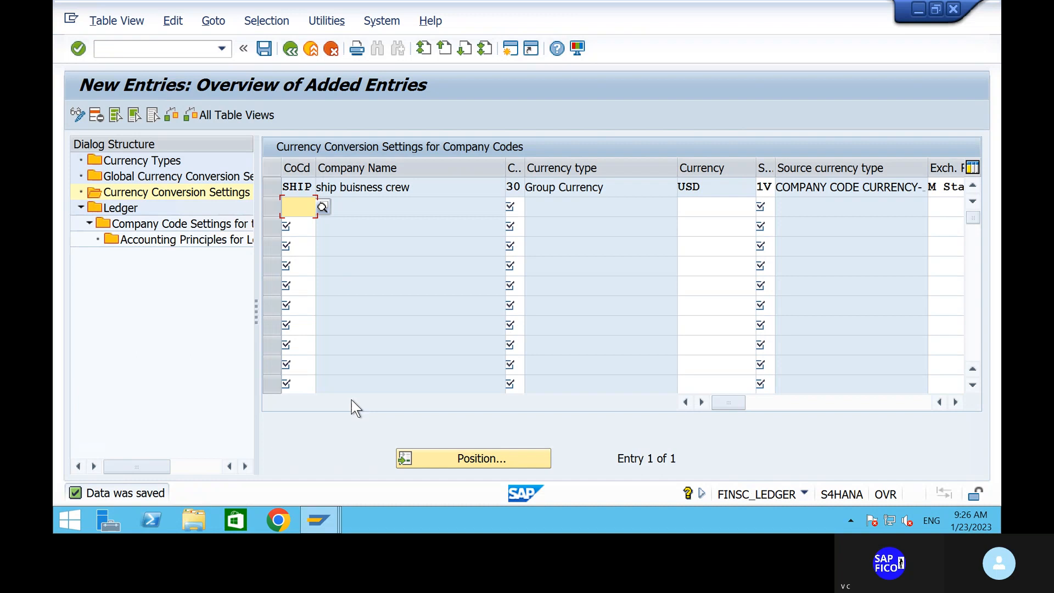
{"action": "mouse_move", "coordinate": [560, 5]}
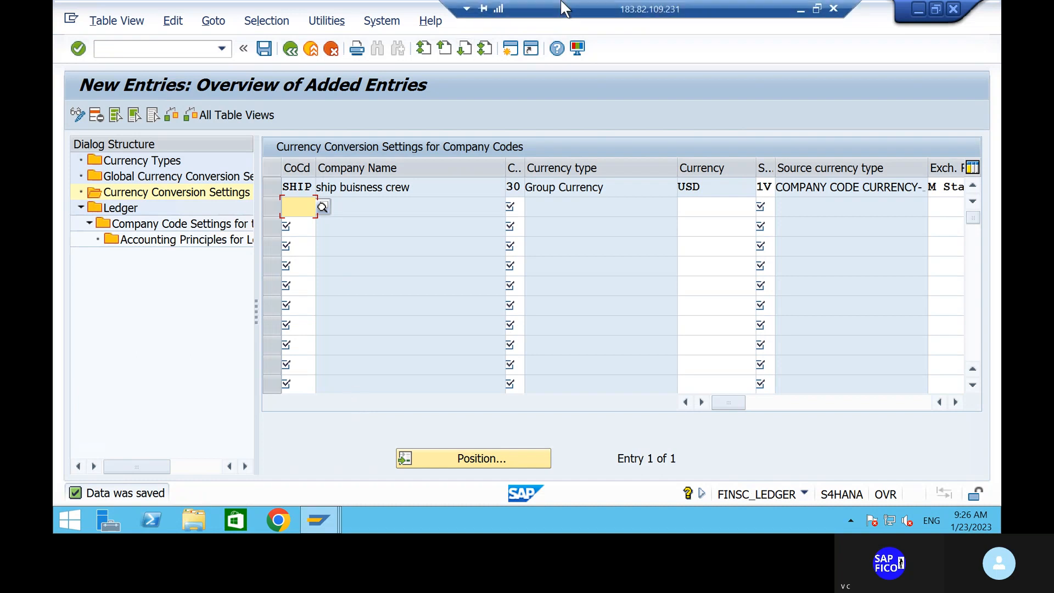
{"action": "left_click", "coordinate": [800, 9]}
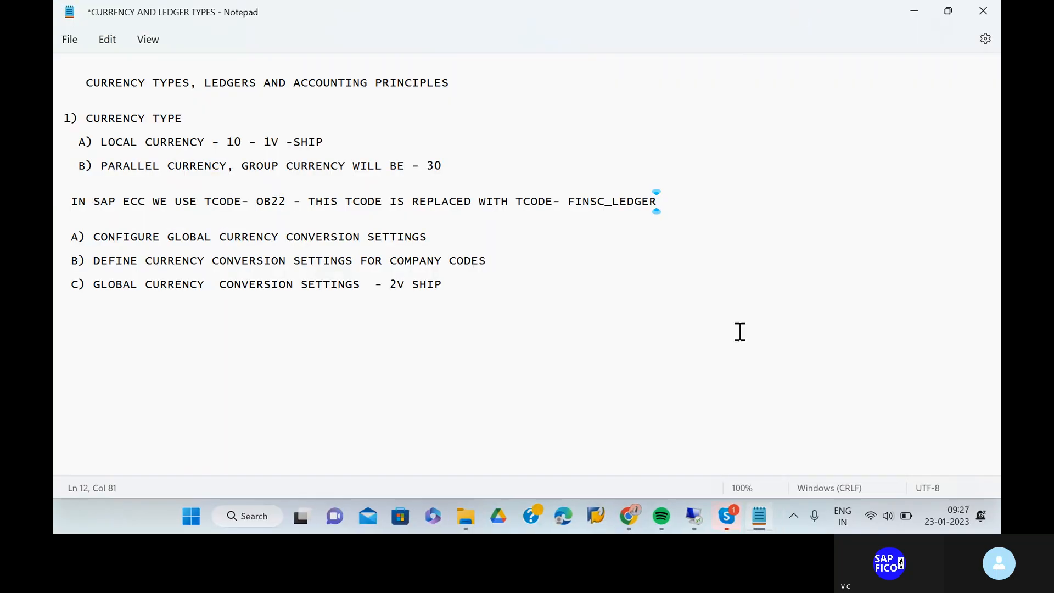
{"action": "left_click", "coordinate": [726, 516]}
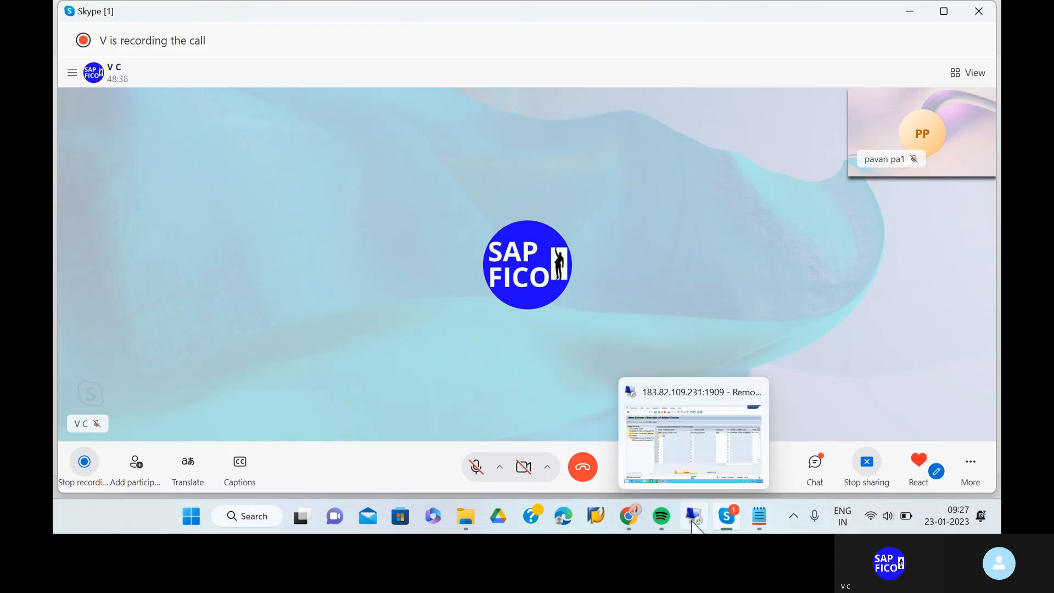
{"action": "left_click", "coordinate": [693, 521]}
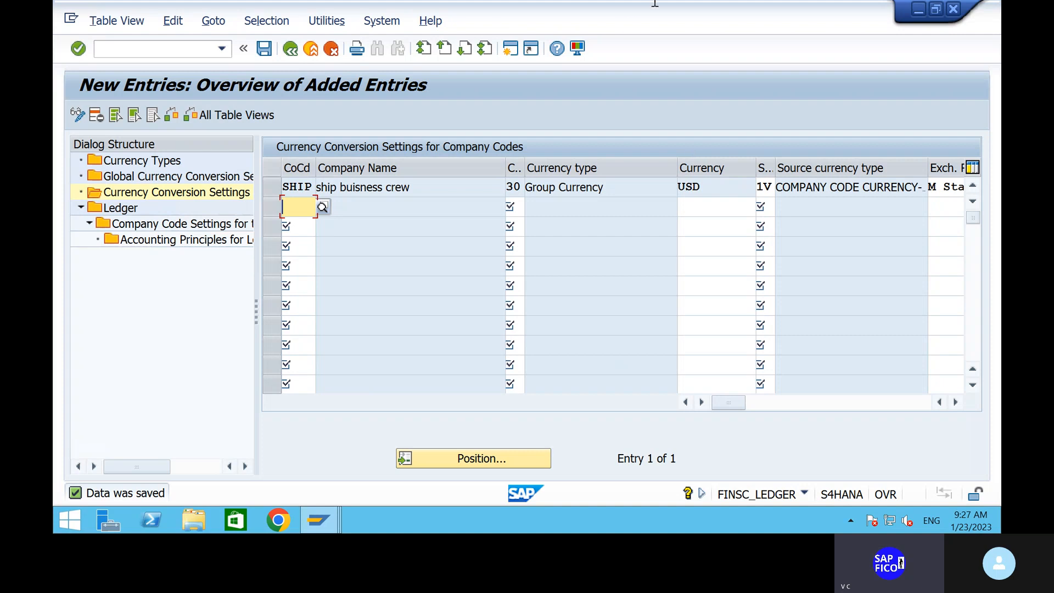
{"action": "mouse_move", "coordinate": [655, 3]}
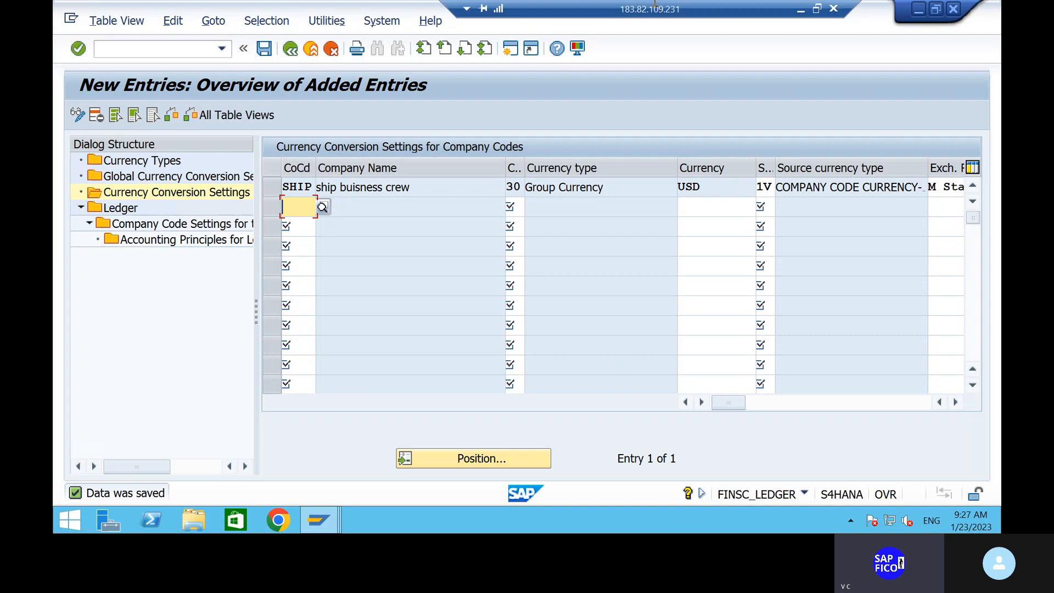